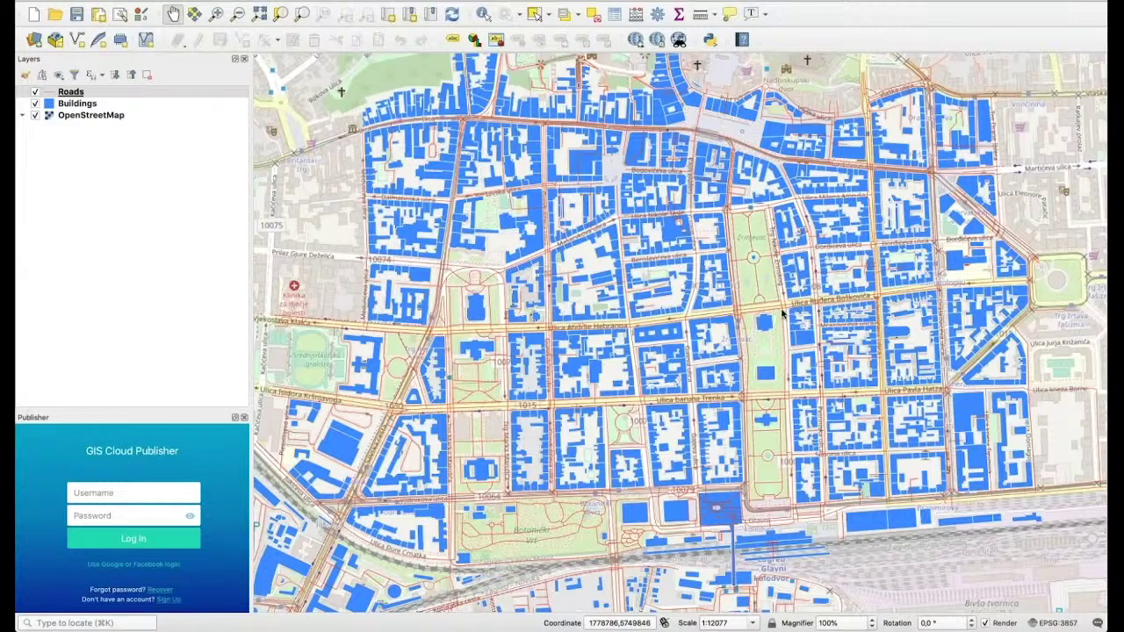
Sign in to GIS Cloud Publisher with the account's username and password
left_click(151, 494)
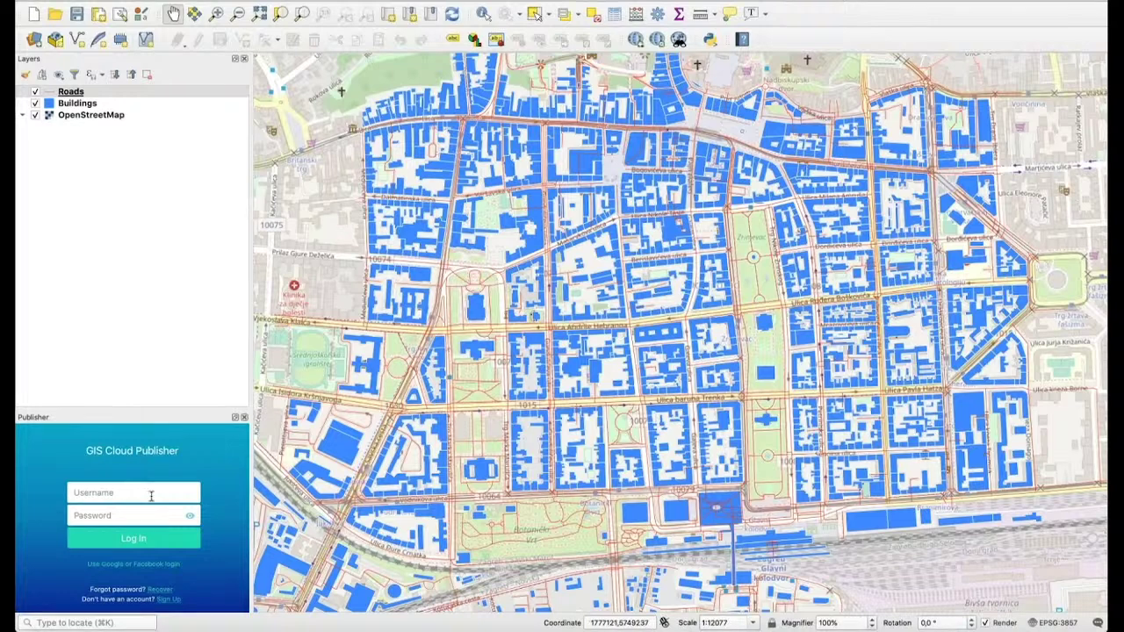
type("samplemaps")
left_click(121, 515)
type("********")
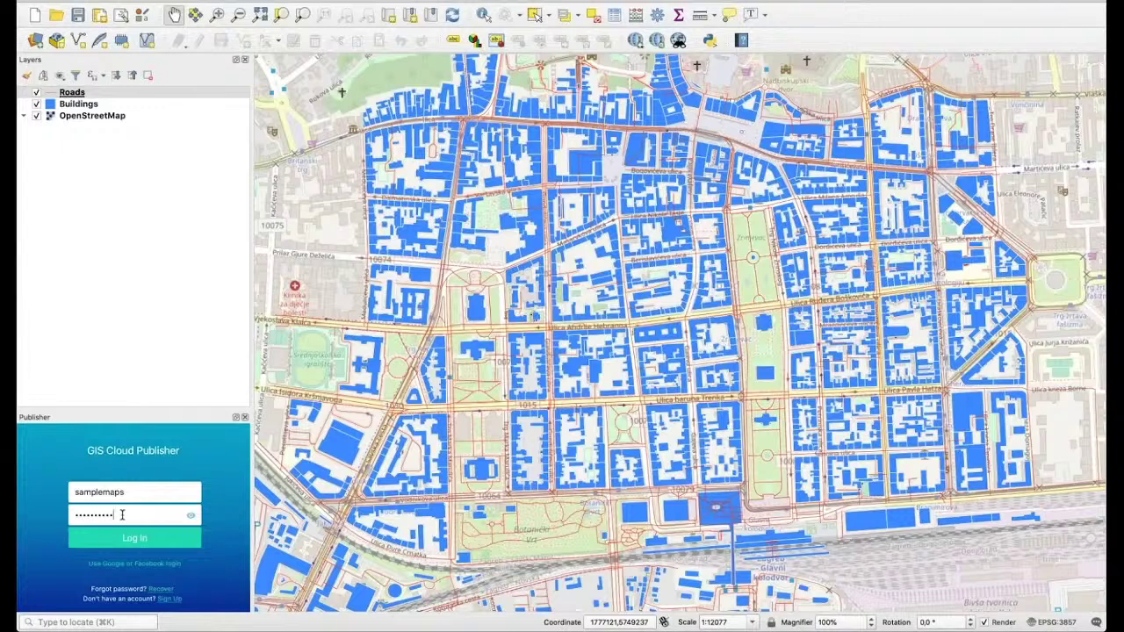
left_click(127, 538)
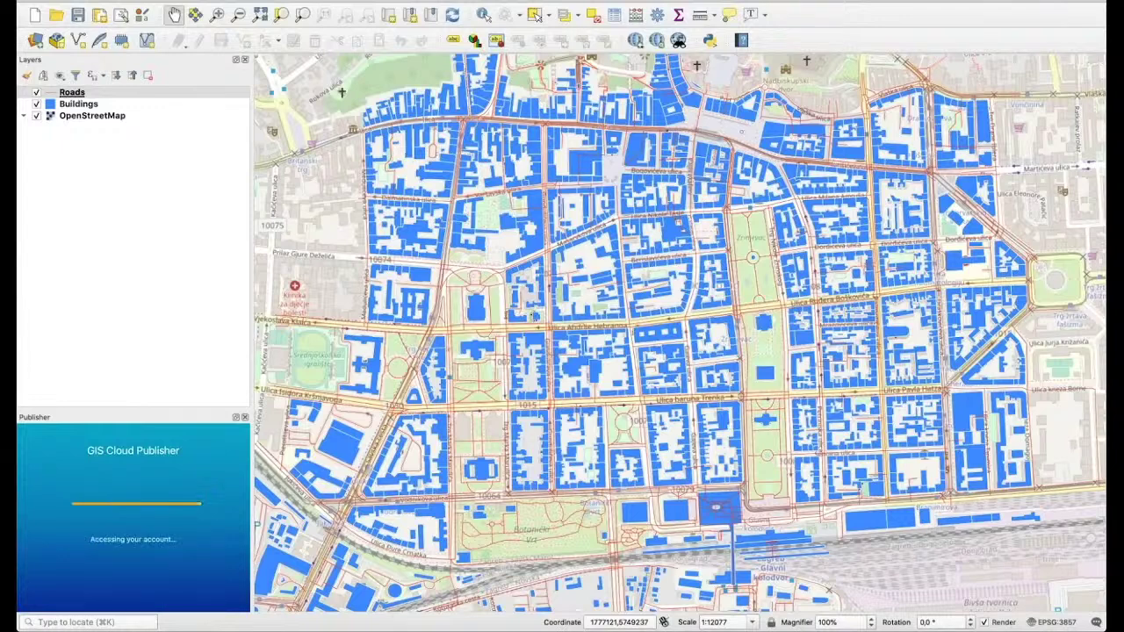
left_click_drag(736, 280, 712, 278)
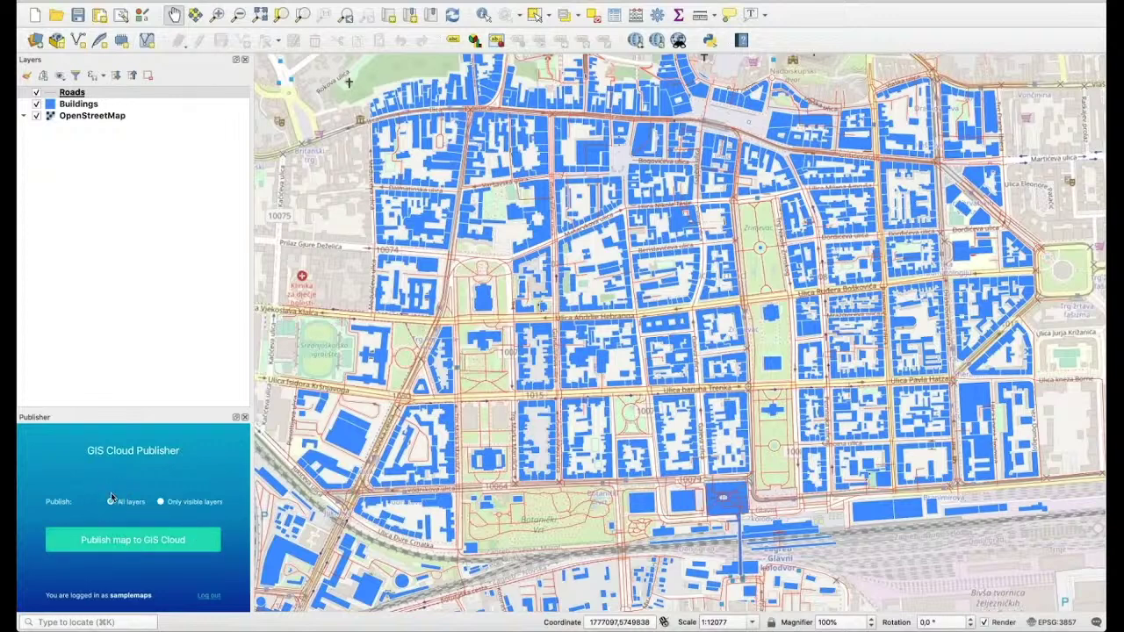
Publish all layers as the map 'GIS Cloud - WFS - QGIS' and save the project as GIS Cloud - WFS.qgz
left_click(162, 503)
left_click(36, 104)
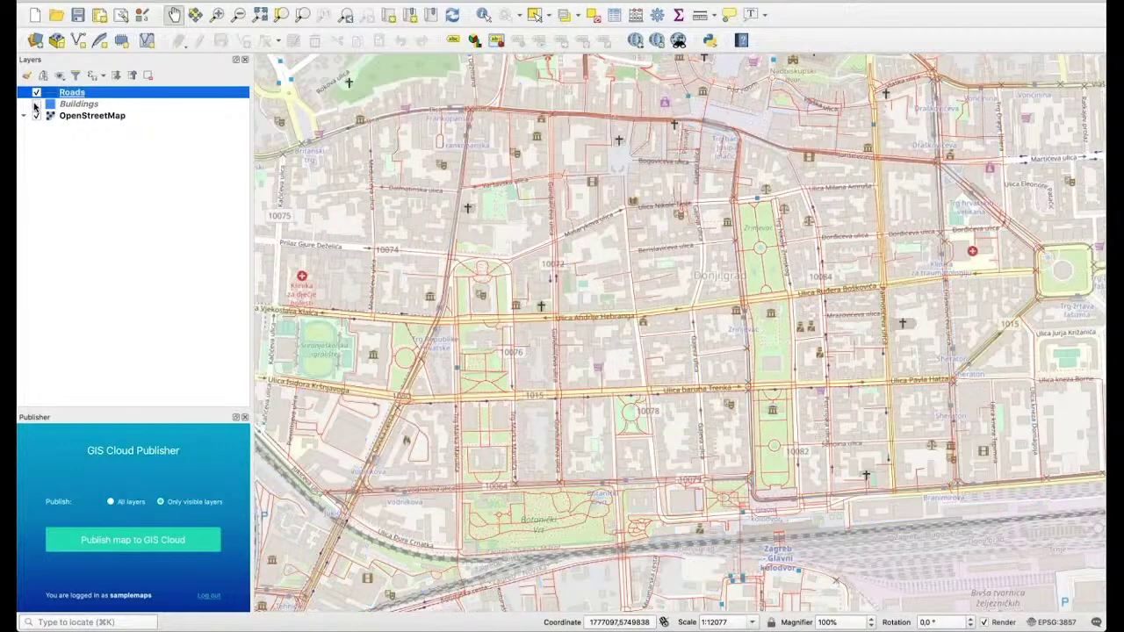
left_click(36, 104)
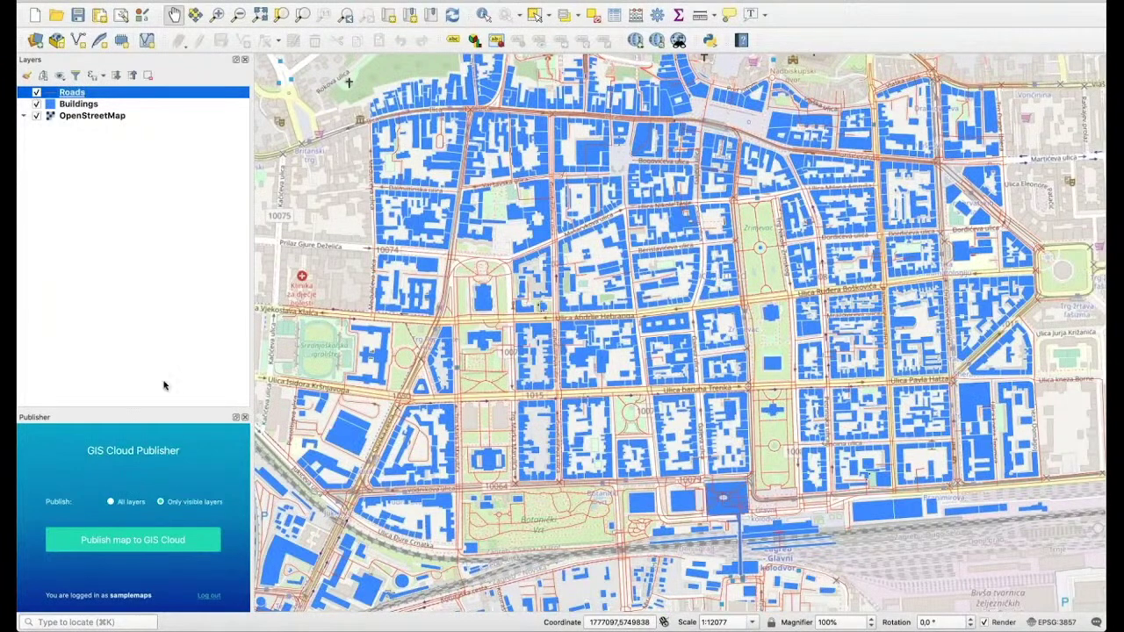
left_click(111, 503)
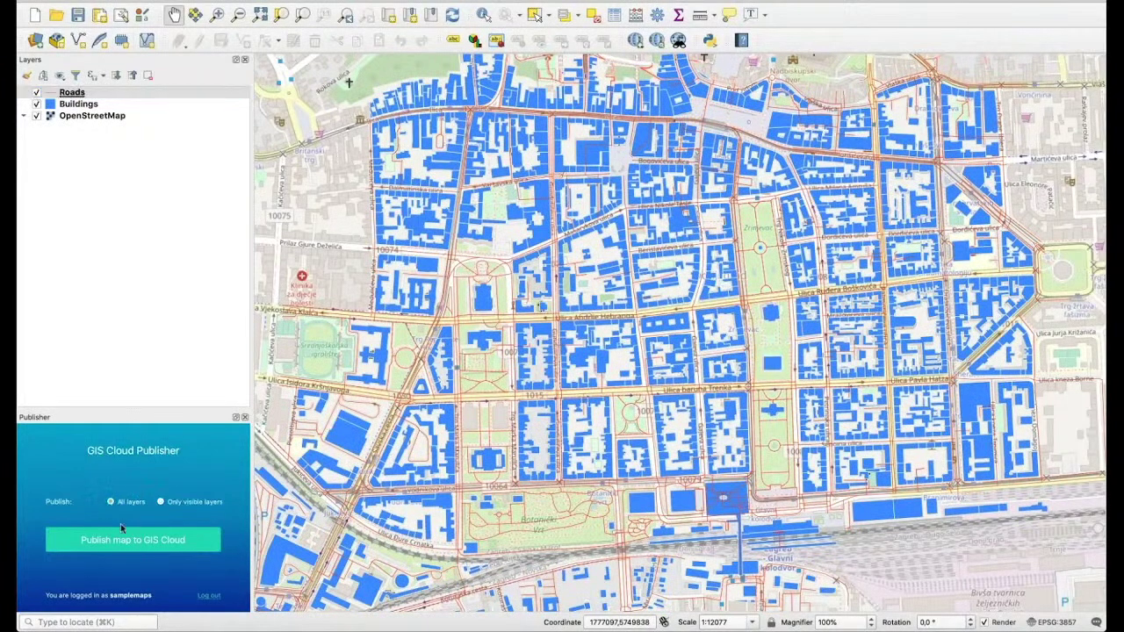
left_click(122, 538)
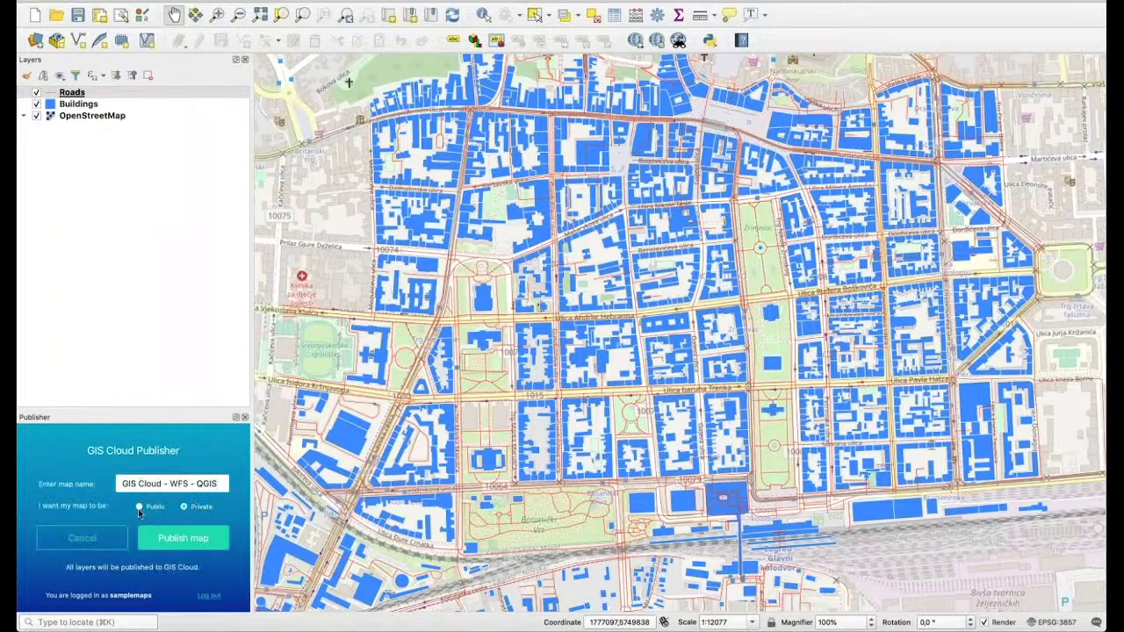
left_click(182, 538)
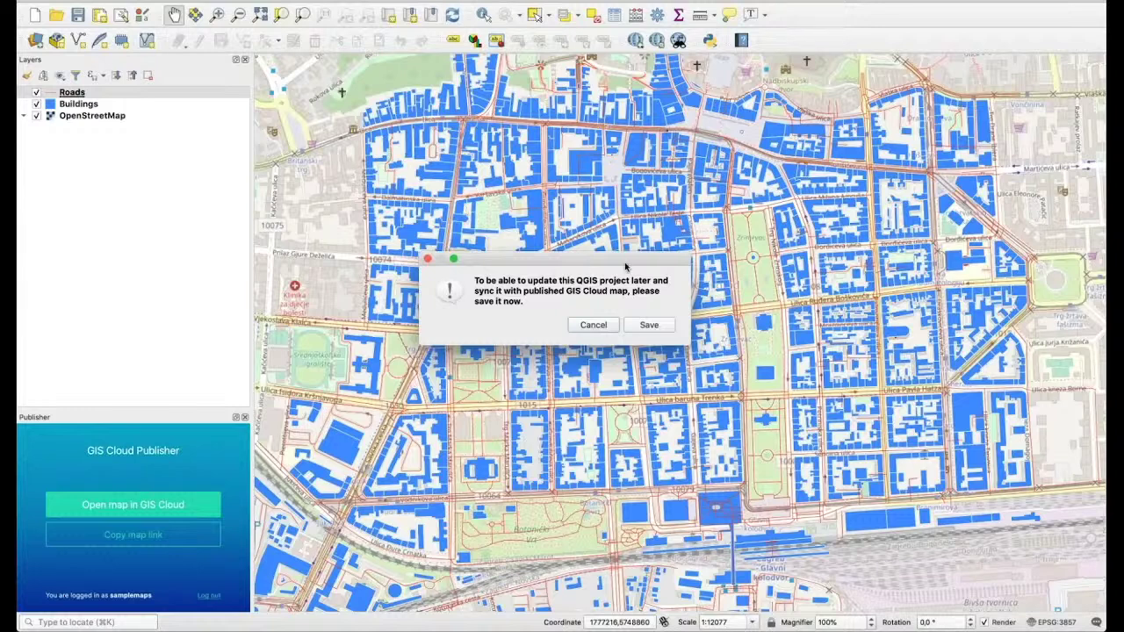
left_click(648, 326)
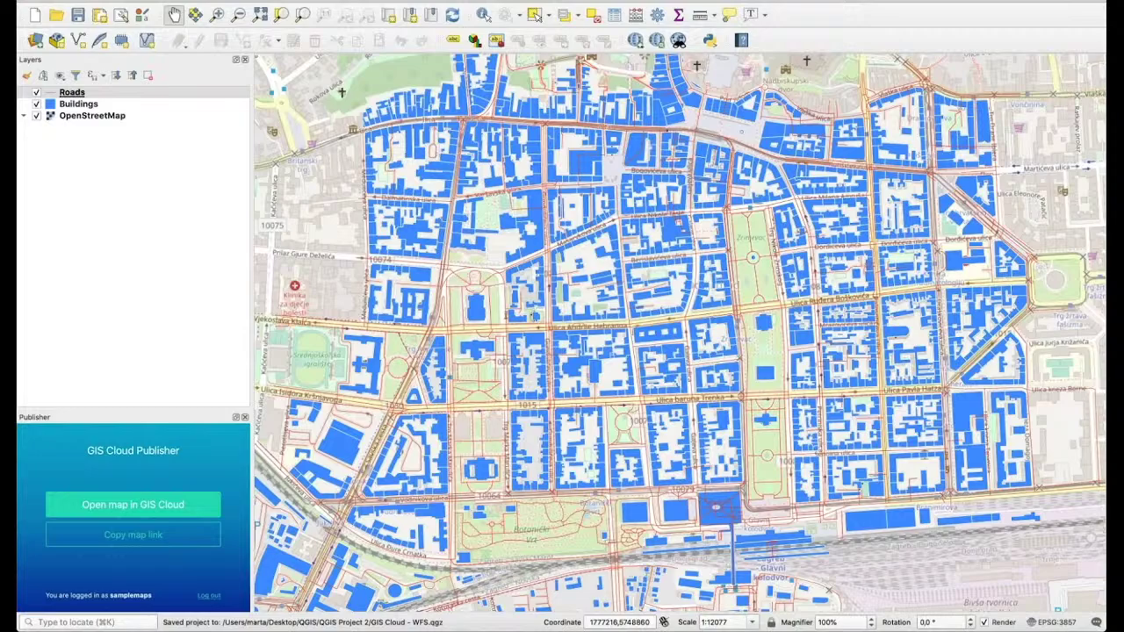
left_click(105, 502)
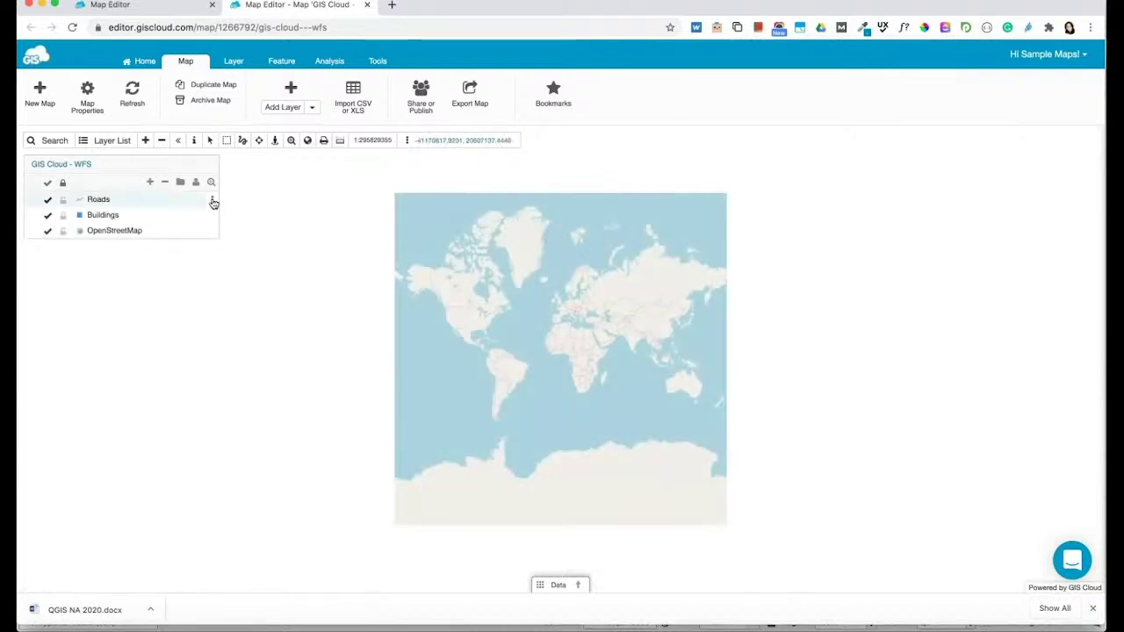
Zoom to the Roads layer and centre central Zagreb's buildings in the view
left_click(212, 200)
left_click(152, 231)
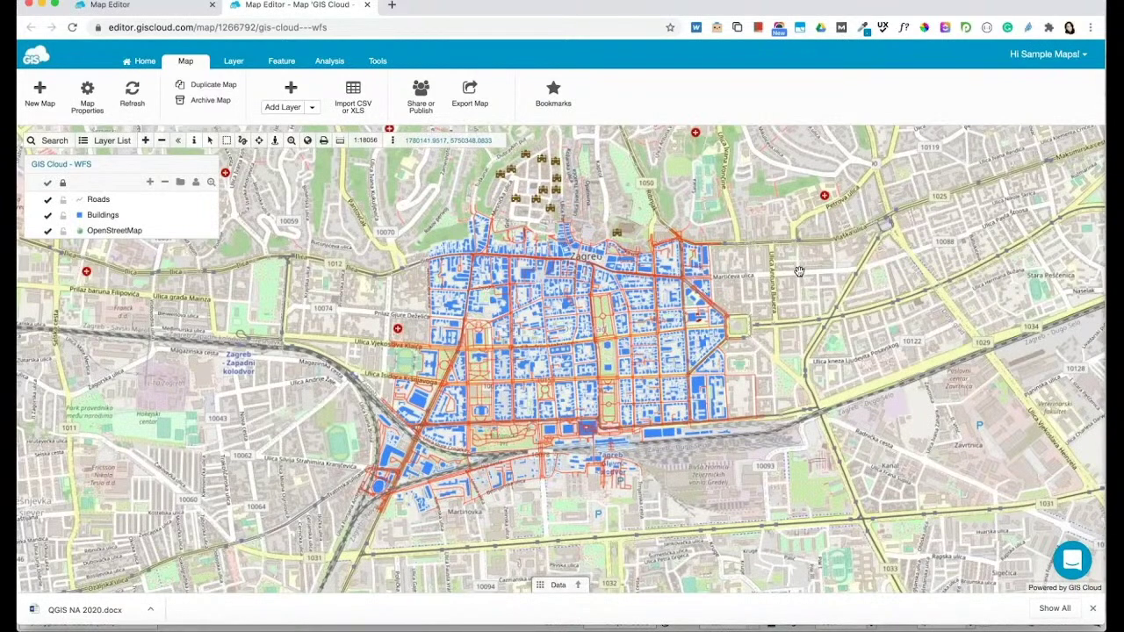
scroll(957, 219, "up", 1)
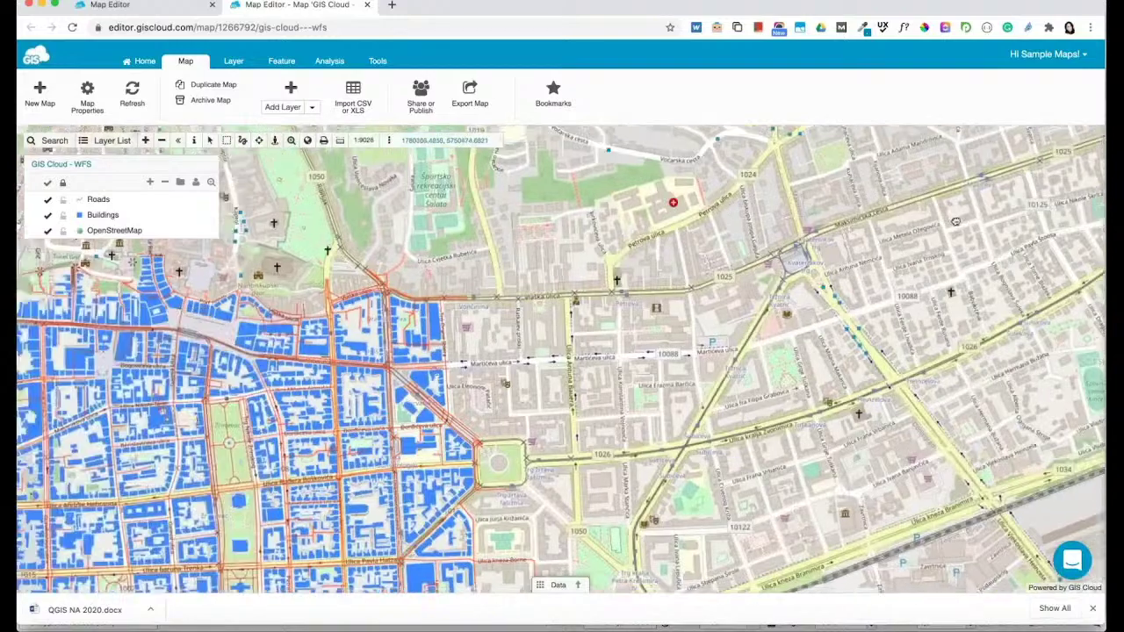
left_click_drag(667, 351, 948, 238)
left_click_drag(878, 246, 965, 237)
left_click_drag(988, 156, 1010, 130)
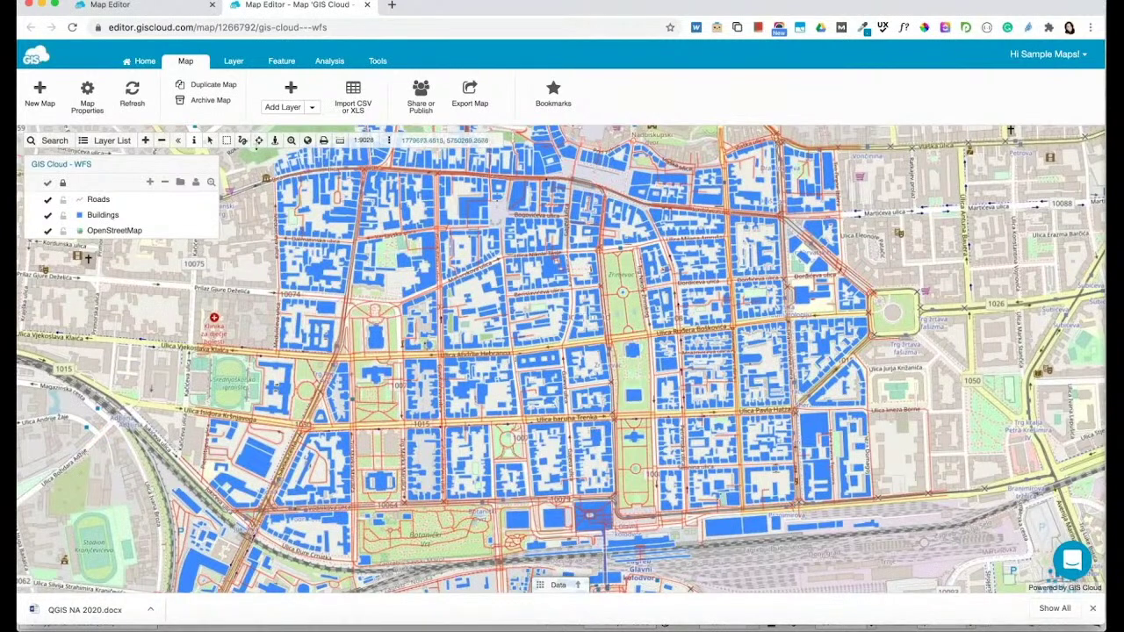
Share the map with another user, granting Can edit, Can collect and Can update permissions
left_click(421, 103)
left_click(426, 321)
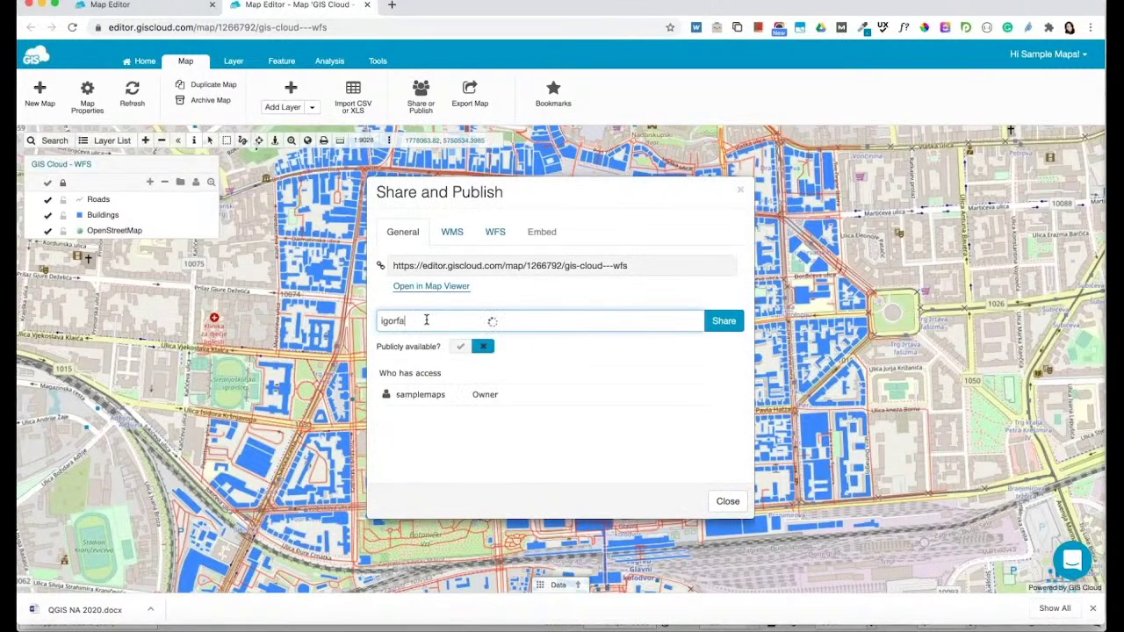
left_click(722, 322)
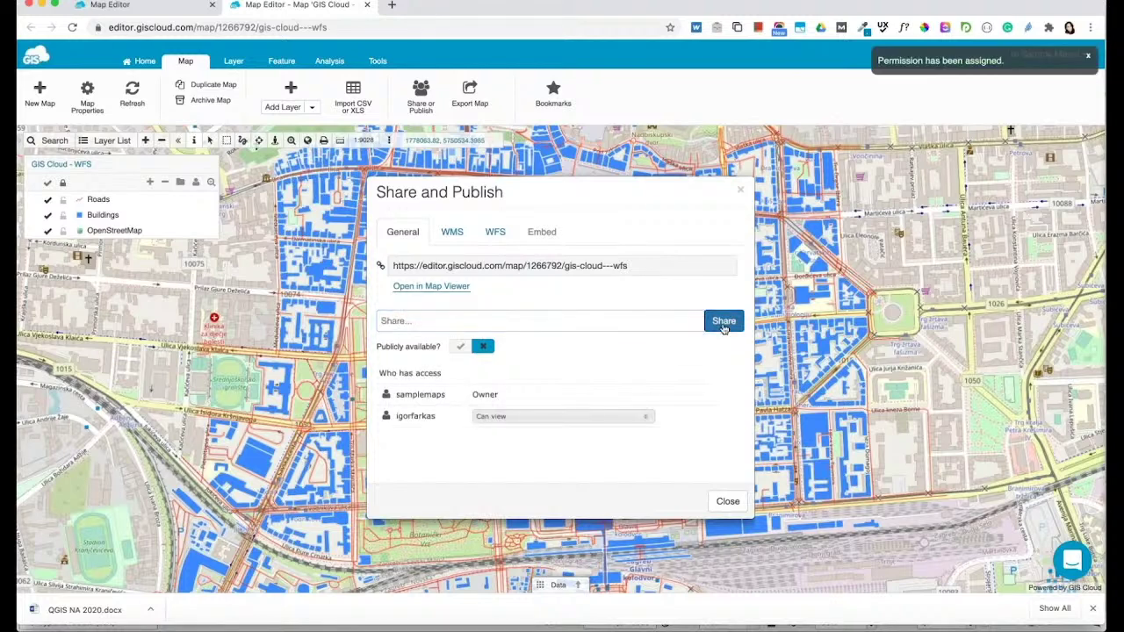
left_click(535, 417)
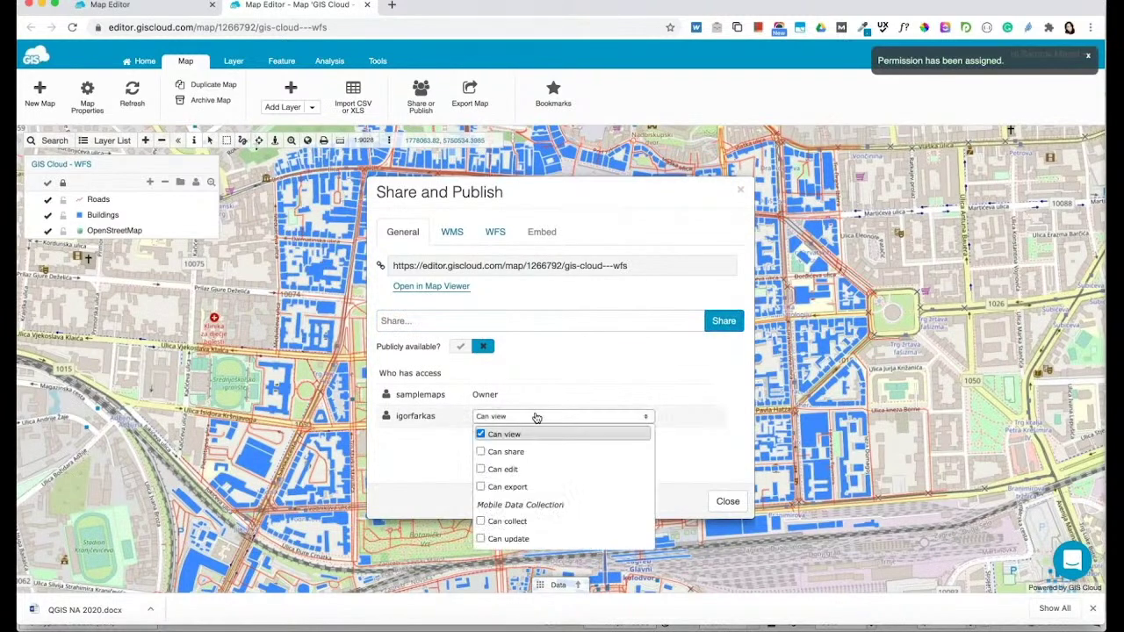
left_click(499, 472)
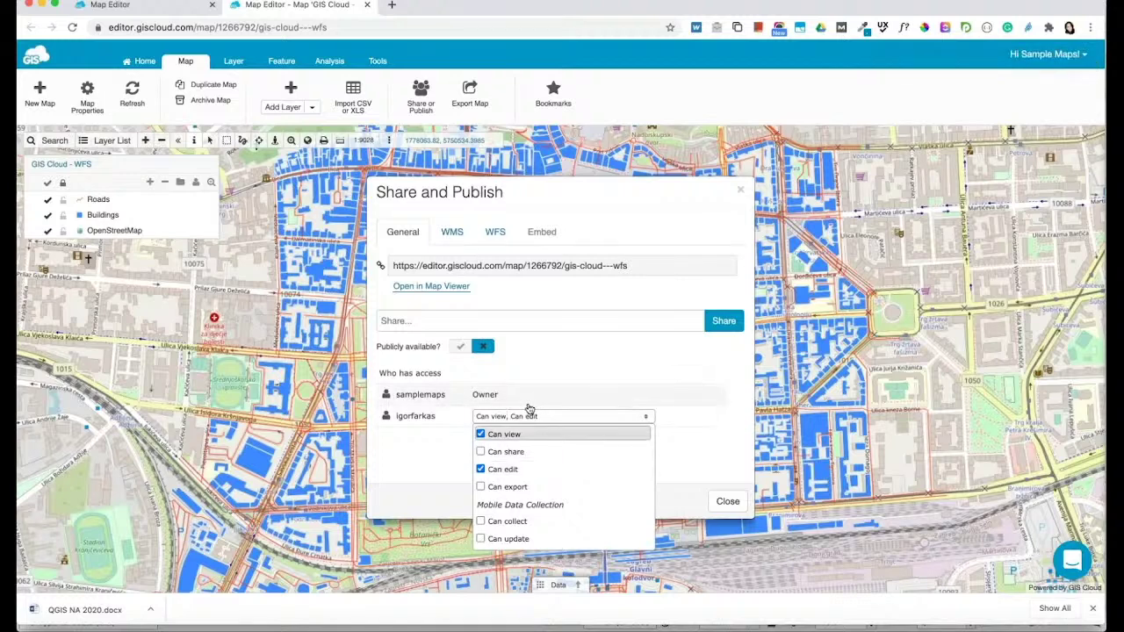
left_click(496, 523)
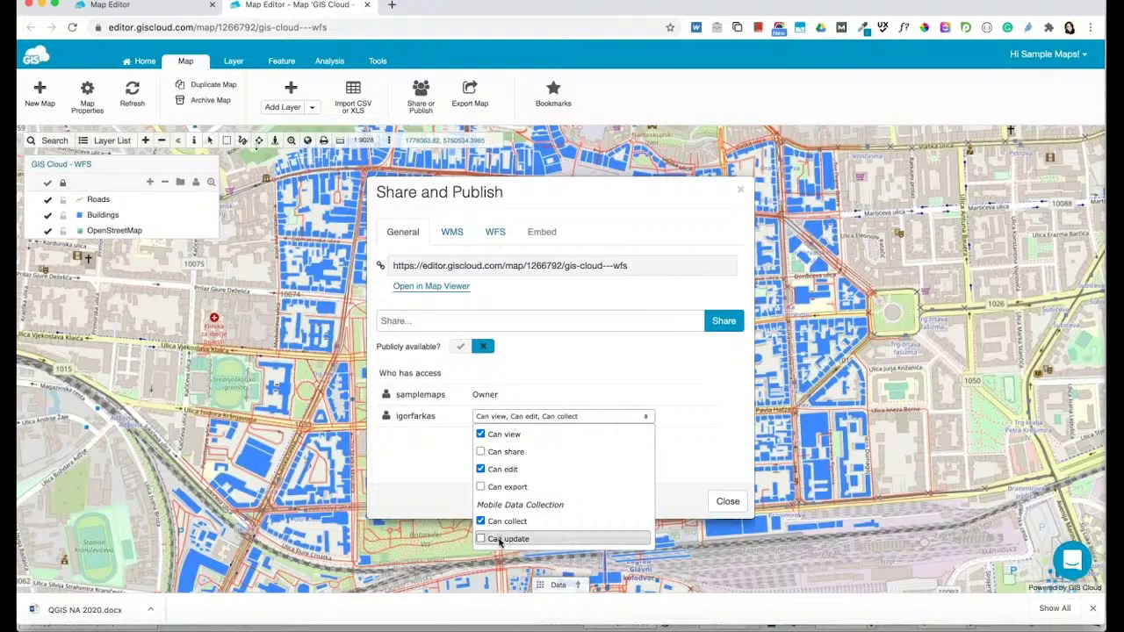
left_click(482, 540)
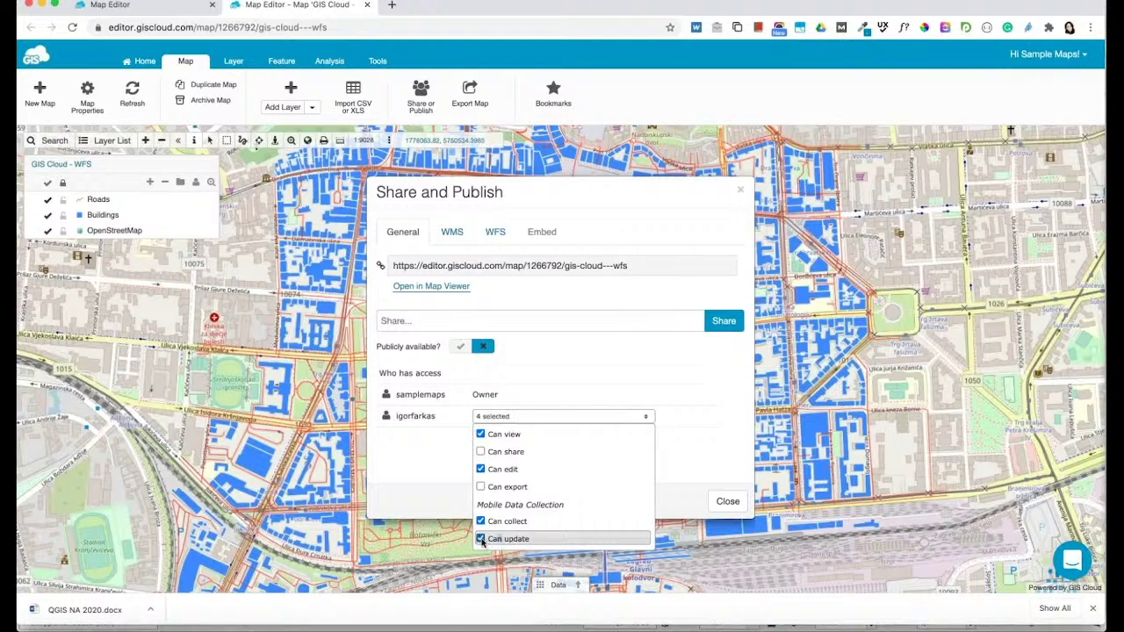
left_click(715, 477)
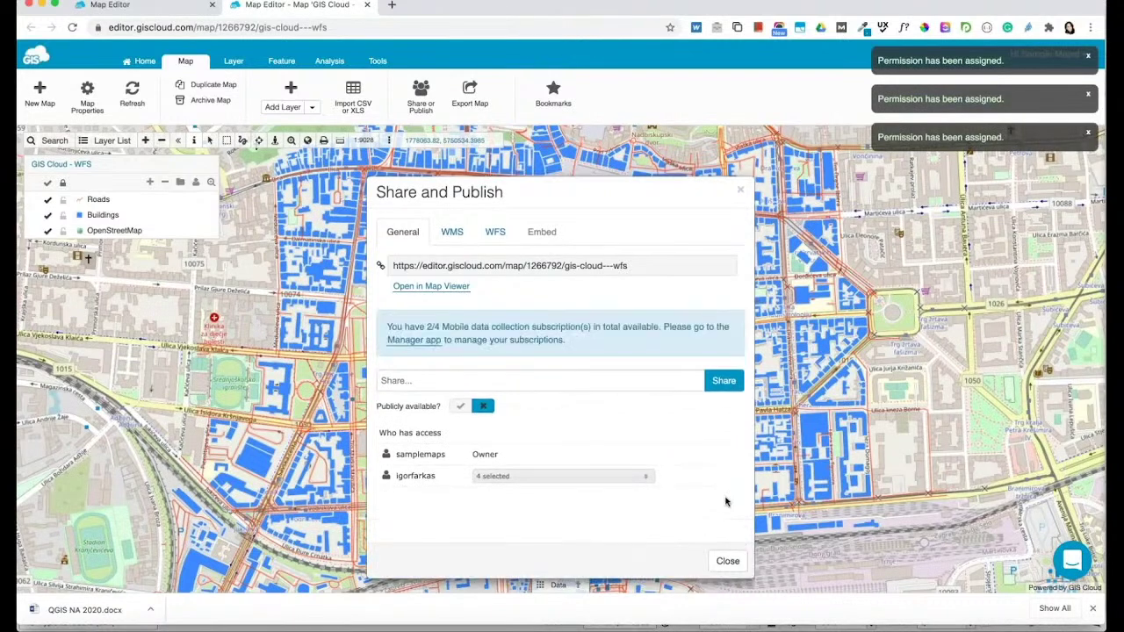
left_click(740, 189)
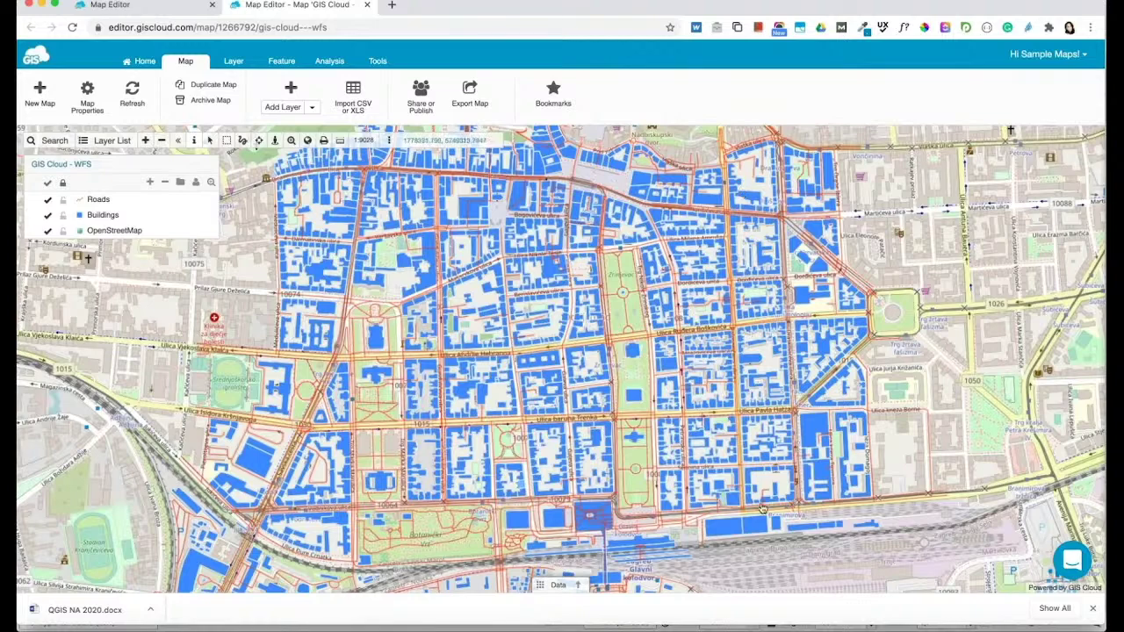
Change the Buildings layer's fill in QGIS from blue to green (#34d432)
left_click(634, 619)
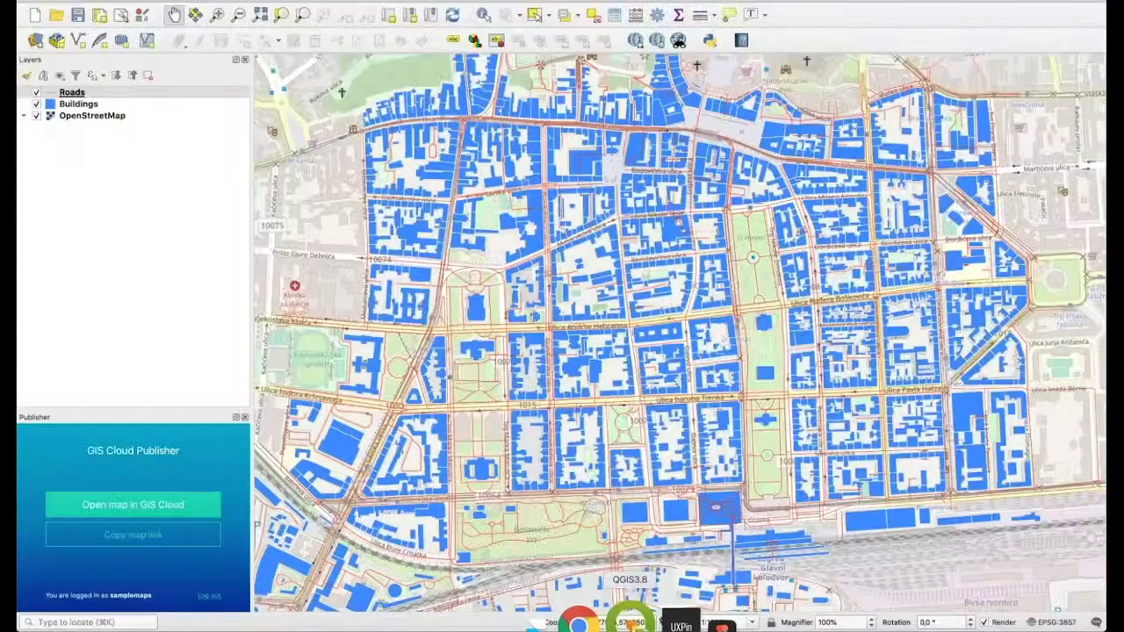
double_click(151, 107)
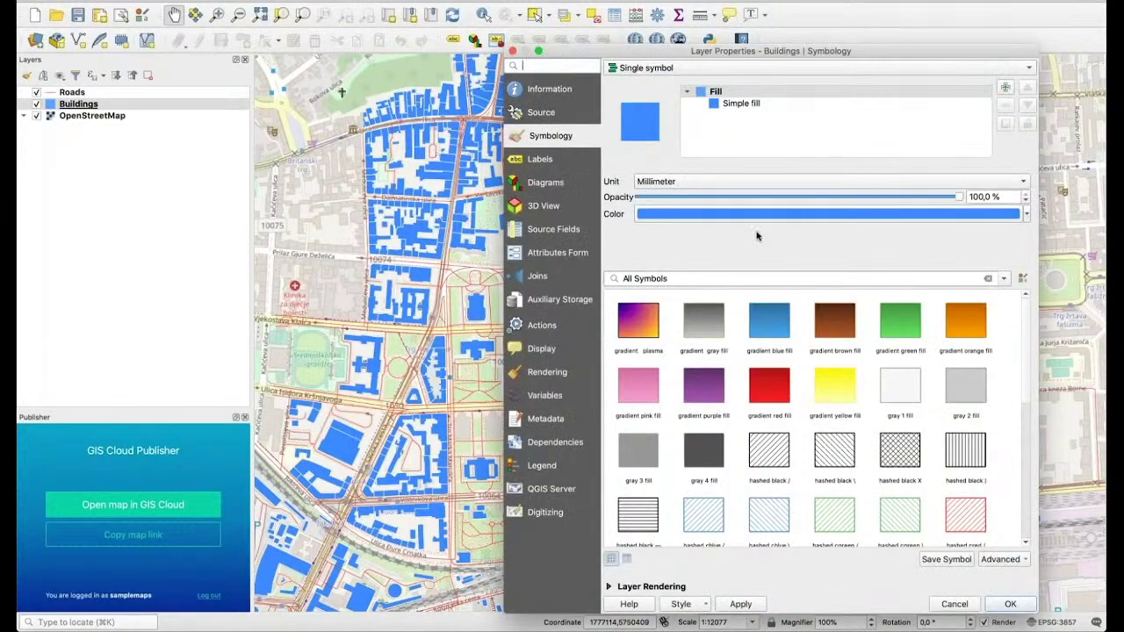
left_click(742, 217)
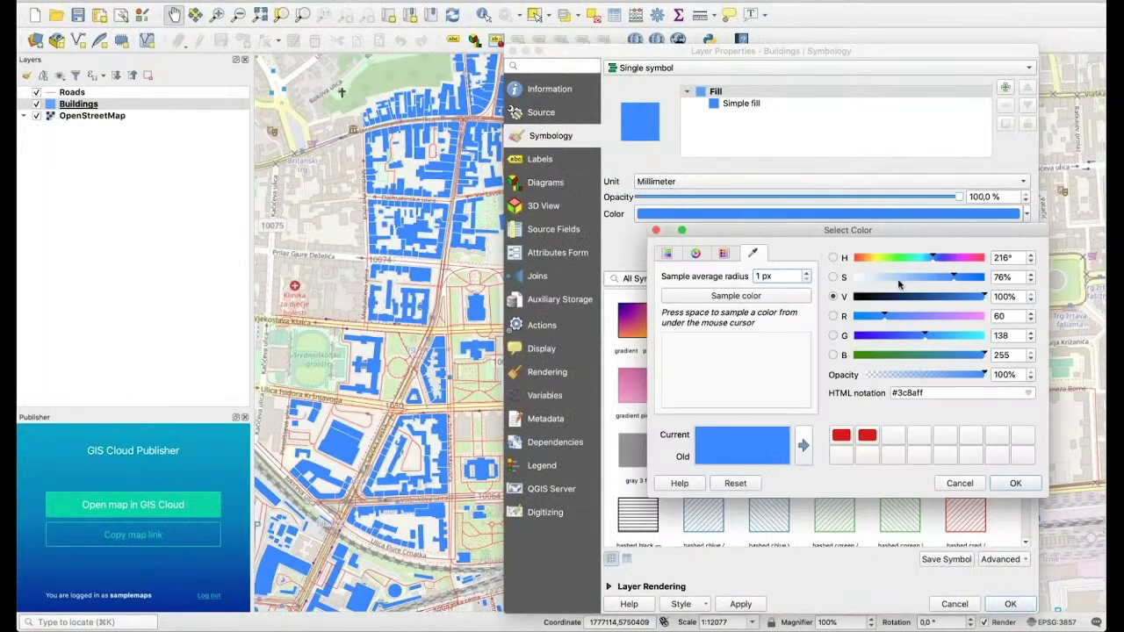
left_click_drag(933, 258, 897, 257)
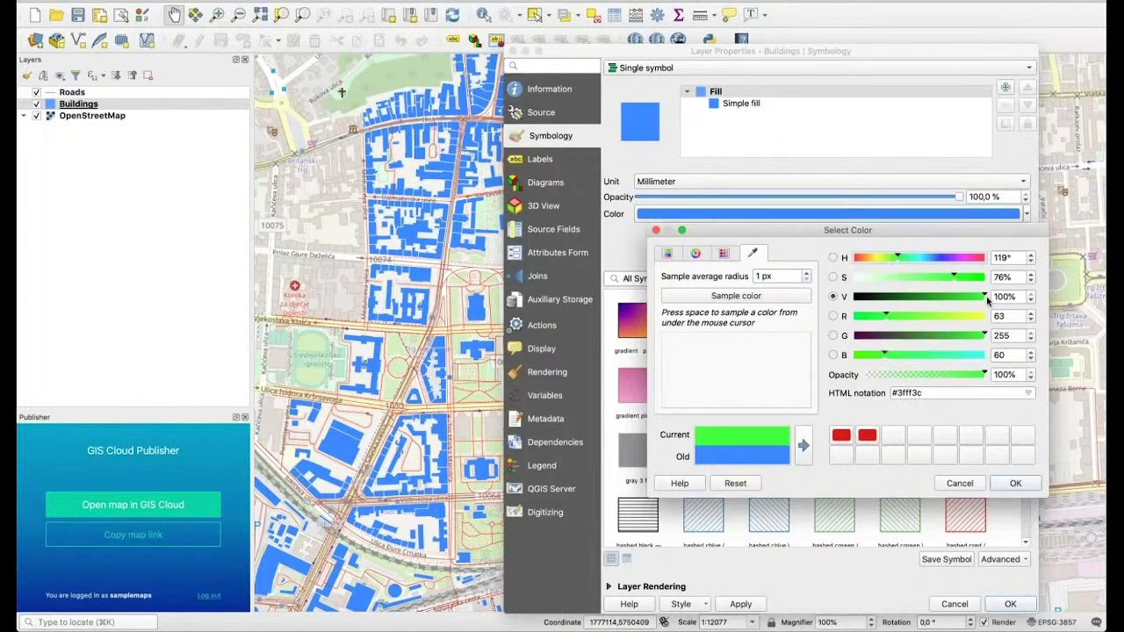
left_click_drag(982, 296, 961, 296)
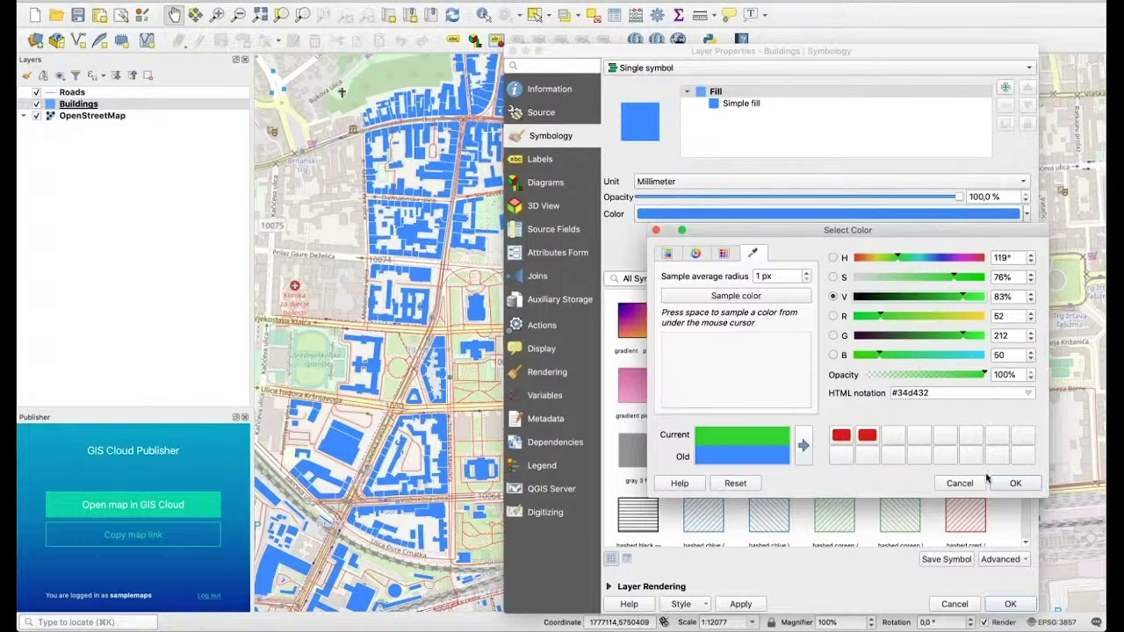
left_click(1012, 485)
left_click(1010, 604)
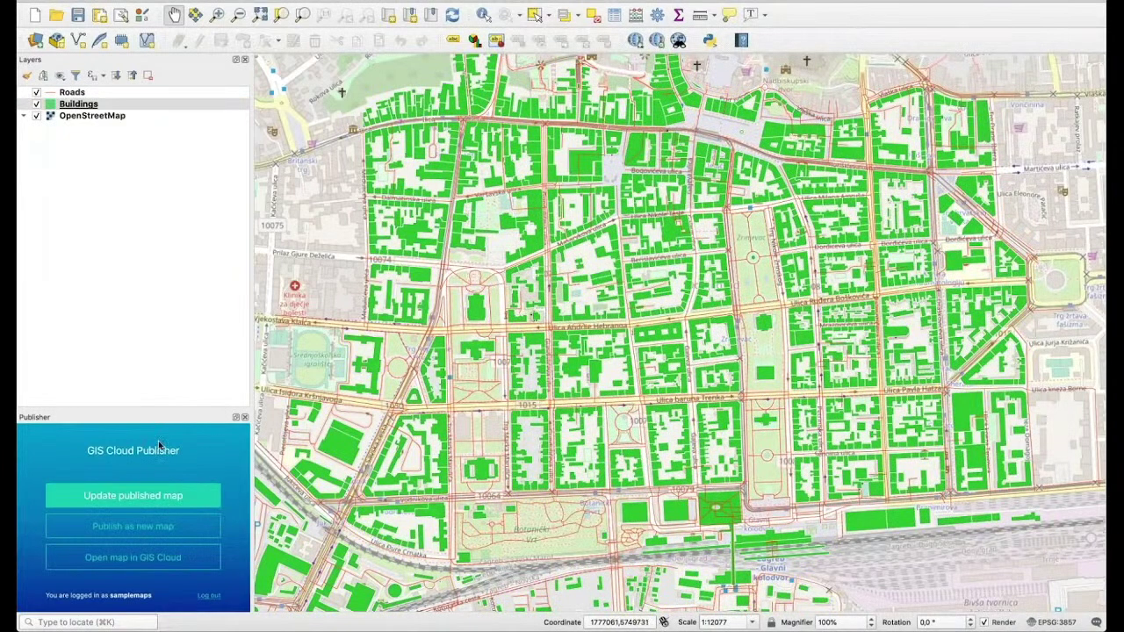
Update the published GIS Cloud map with all layers and save the QGIS project
left_click(125, 497)
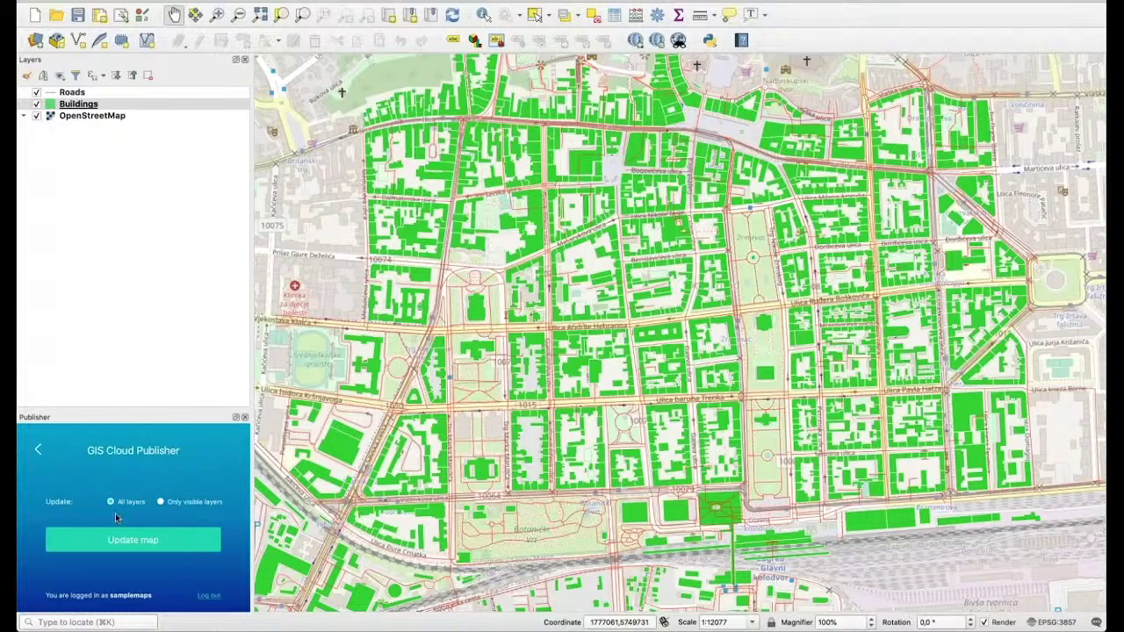
left_click(166, 540)
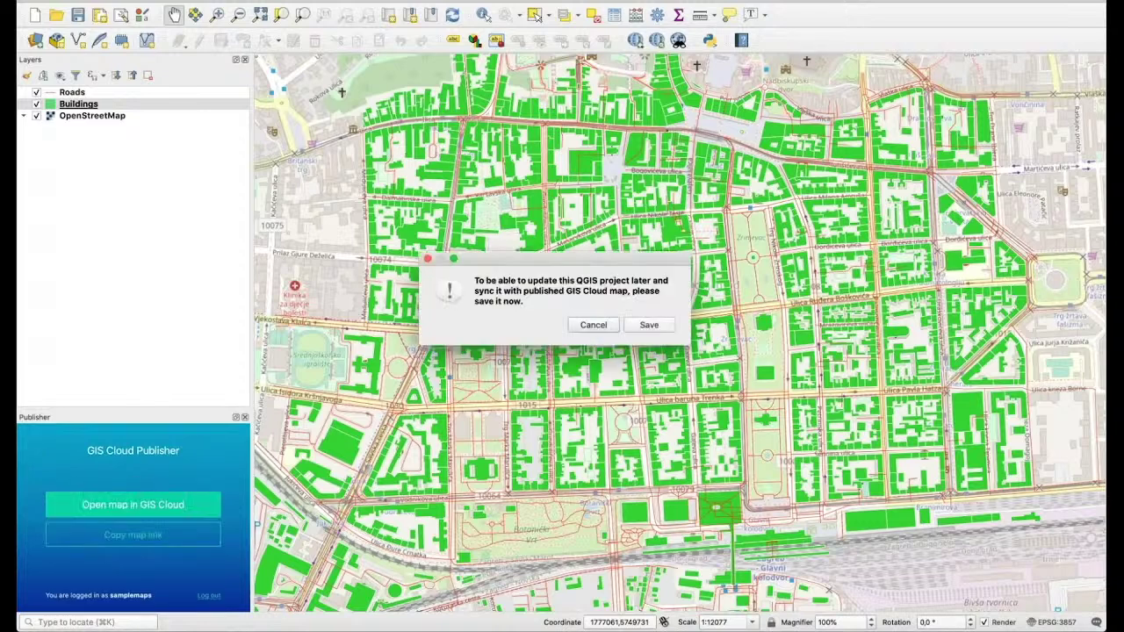
left_click(648, 325)
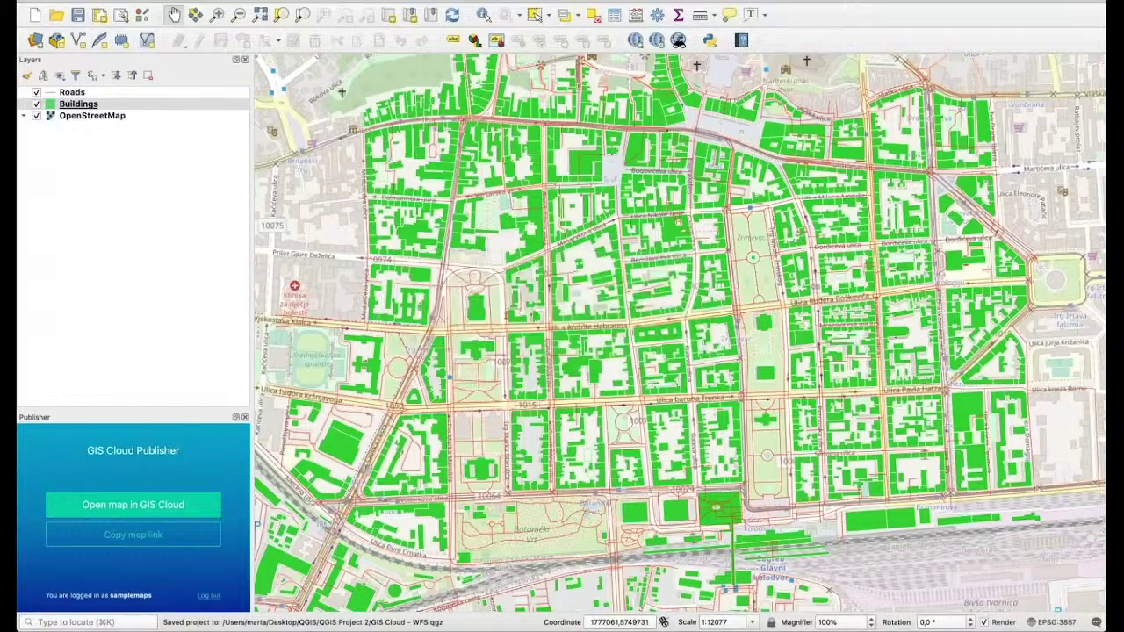
left_click(128, 506)
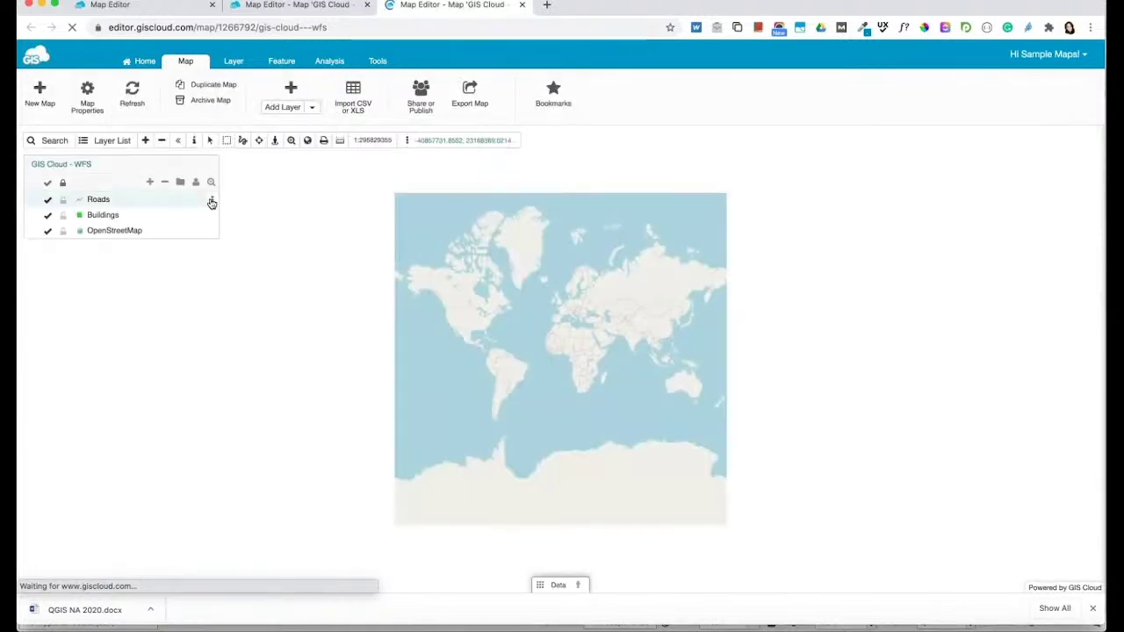
Zoom to the Roads layer's extent and frame the city centre's green buildings and red roads
left_click(212, 200)
left_click(176, 229)
scroll(562, 360, "up", 1)
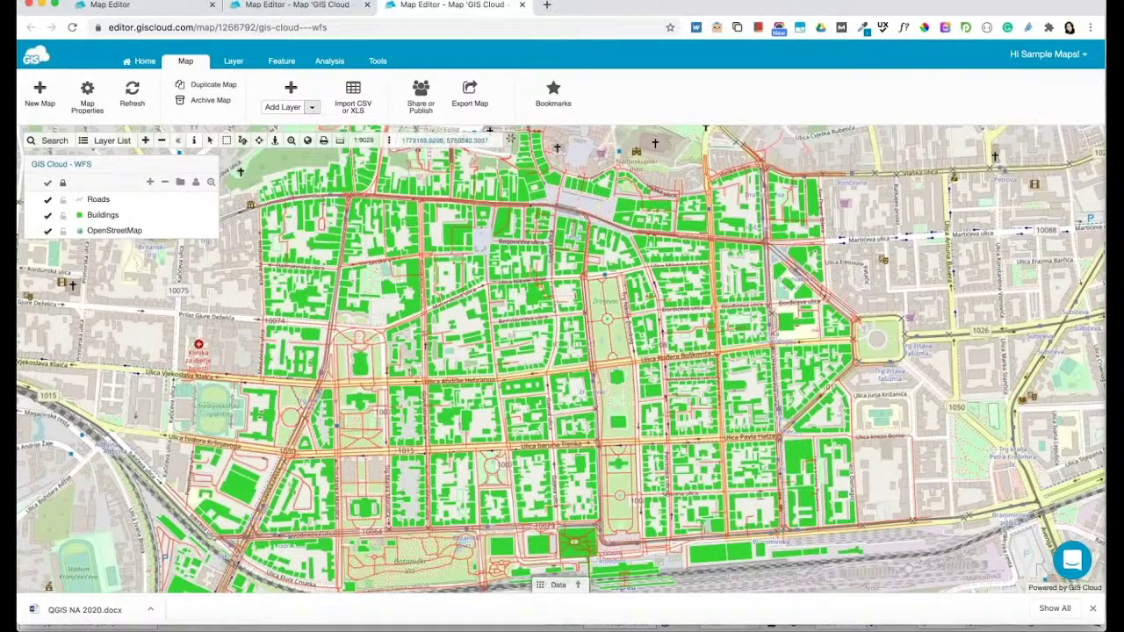
scroll(501, 287, "up", 5)
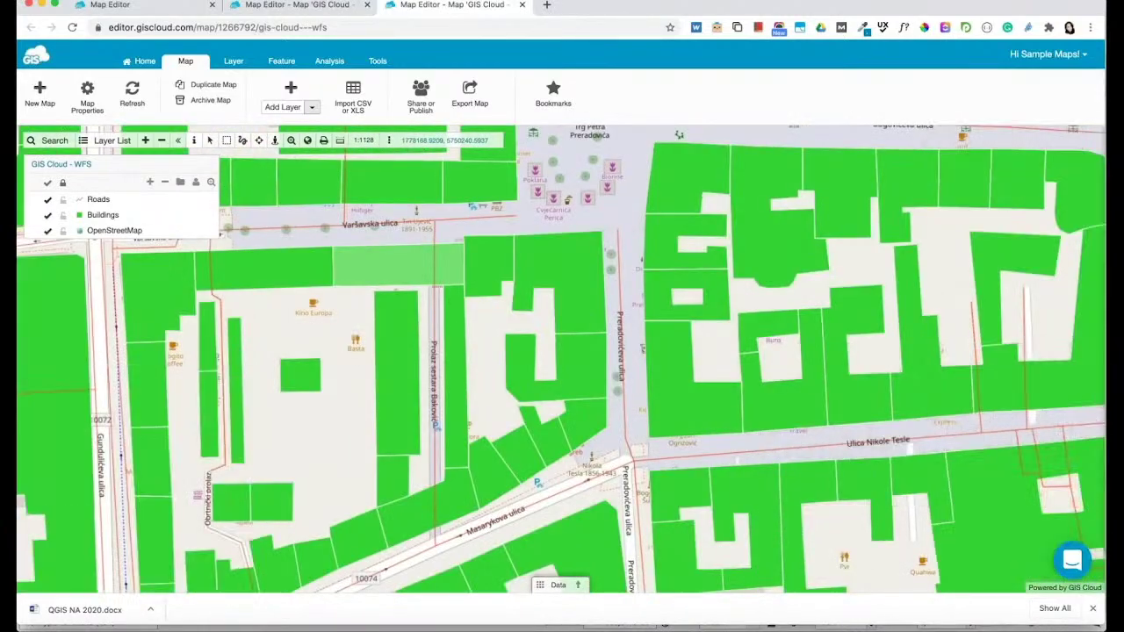
scroll(554, 211, "down", 3)
left_click_drag(438, 276, 418, 227)
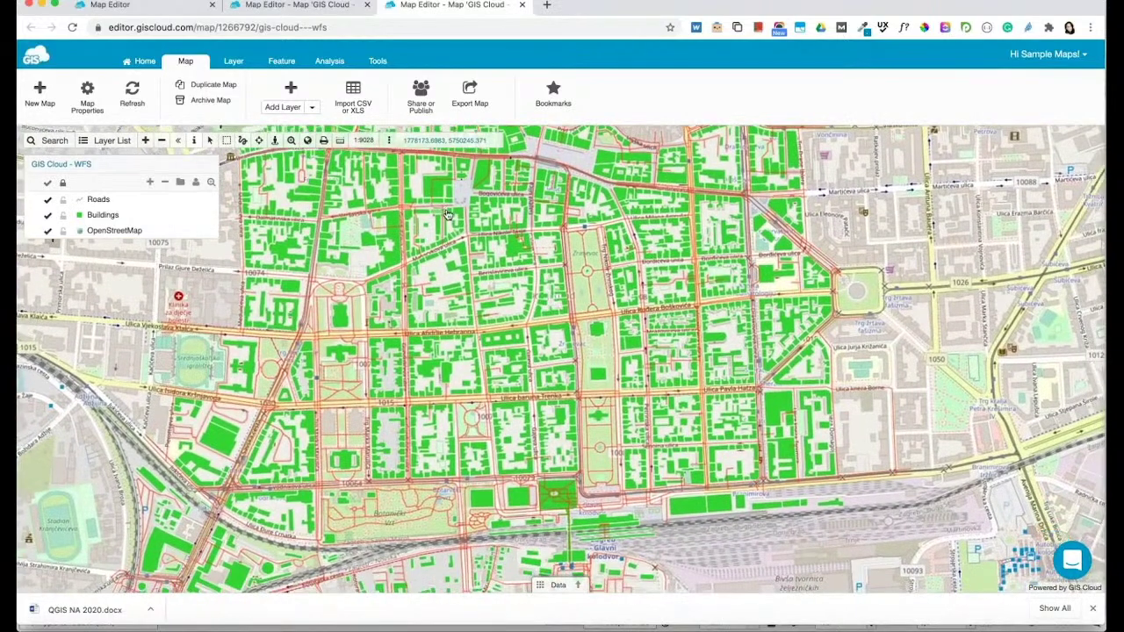
left_click(311, 108)
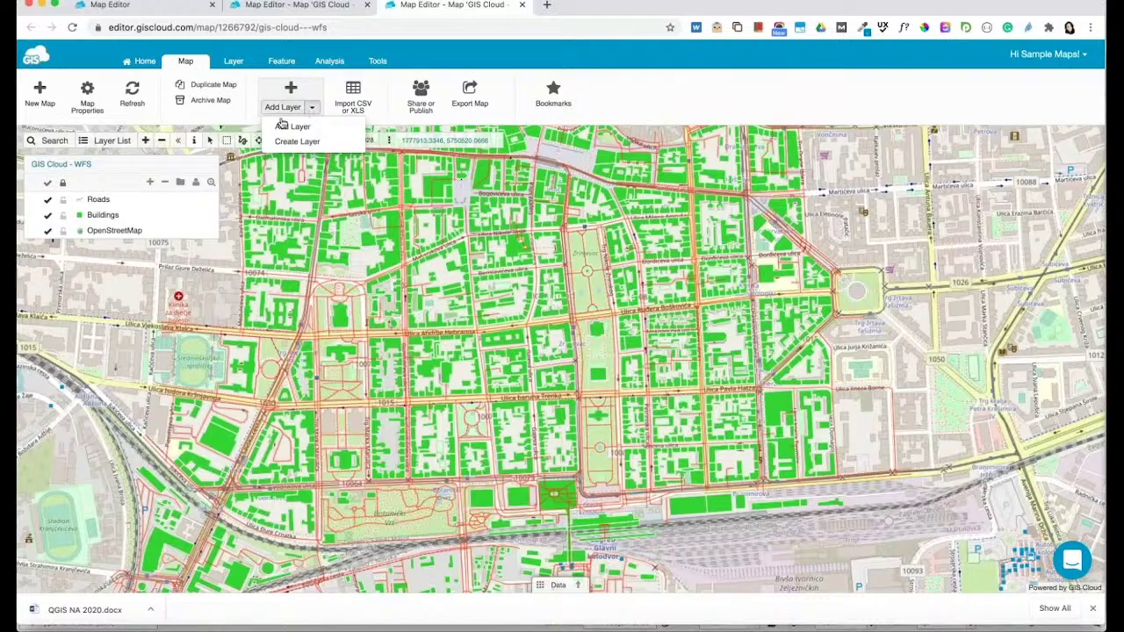
Add the tree_qgis_demo table from the Database source as a new map layer
left_click(299, 127)
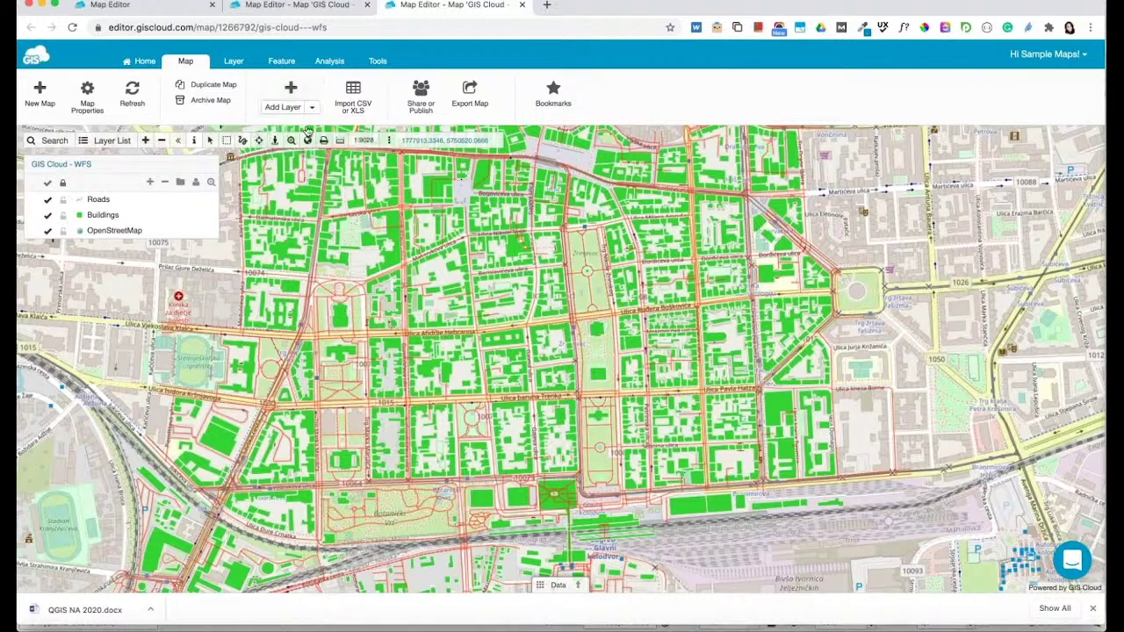
left_click(354, 160)
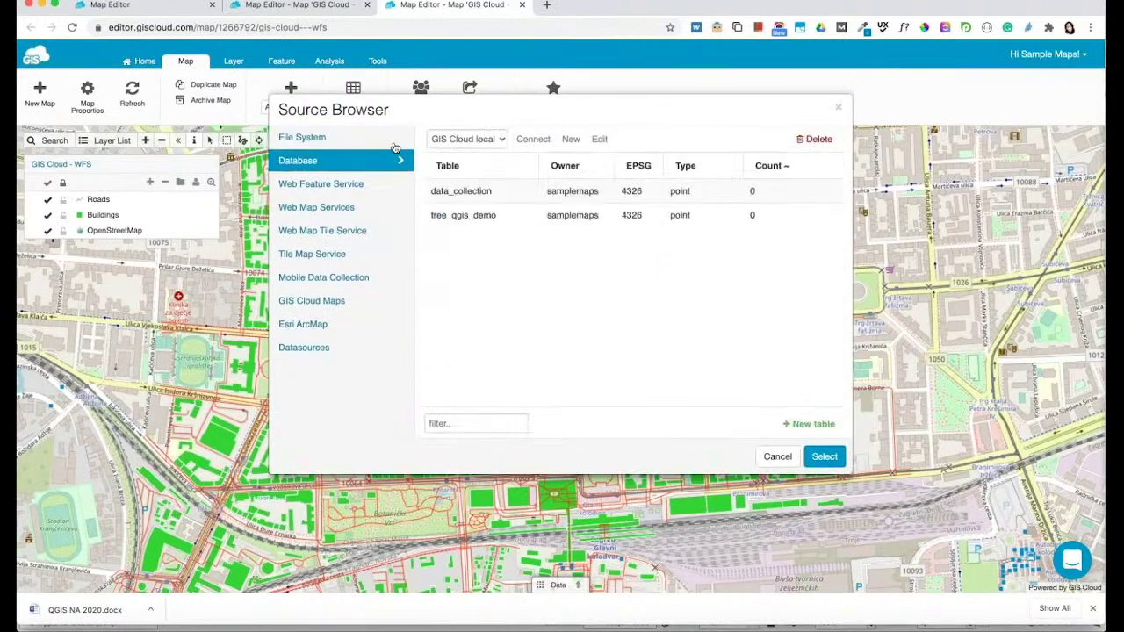
left_click(463, 216)
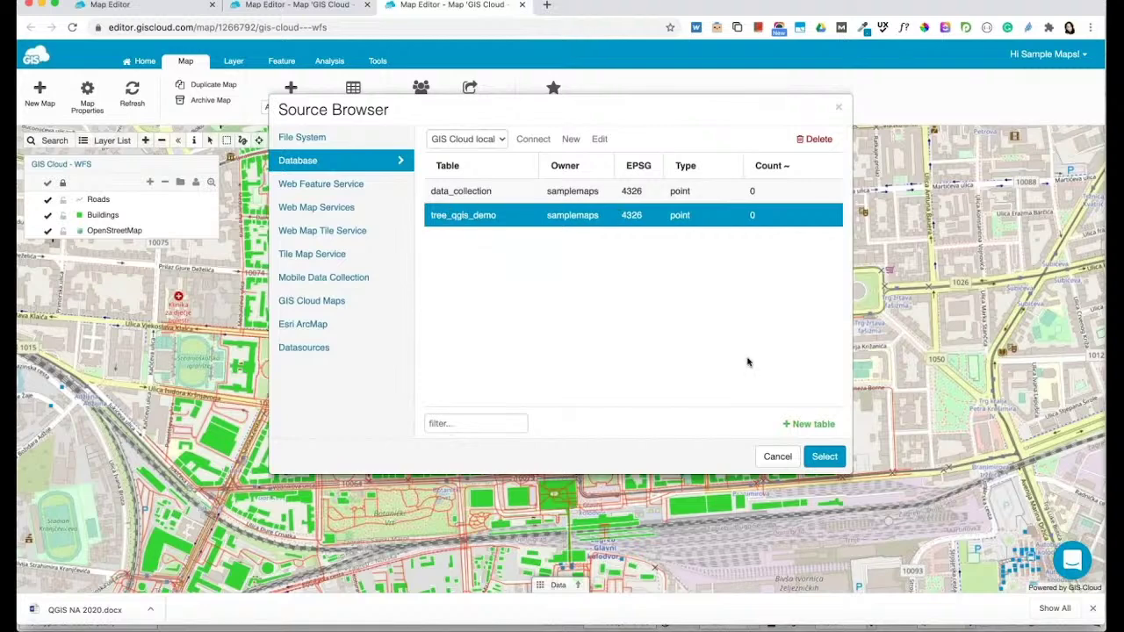
left_click(824, 458)
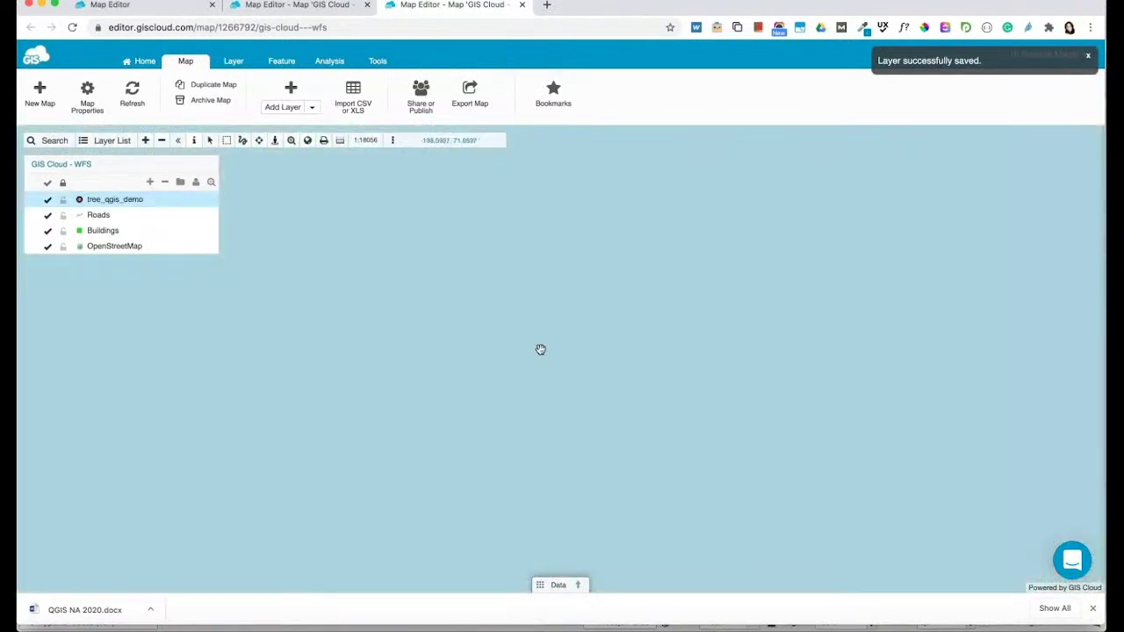
Zoom the map back to the Roads layer's extent
left_click(207, 219)
left_click(212, 216)
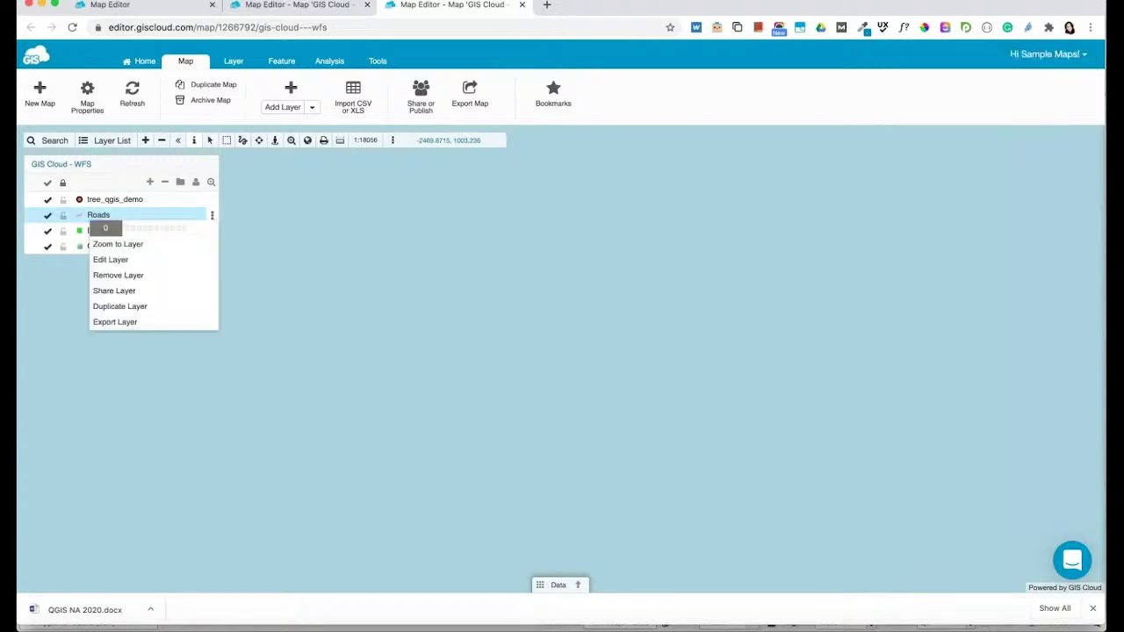
left_click(174, 250)
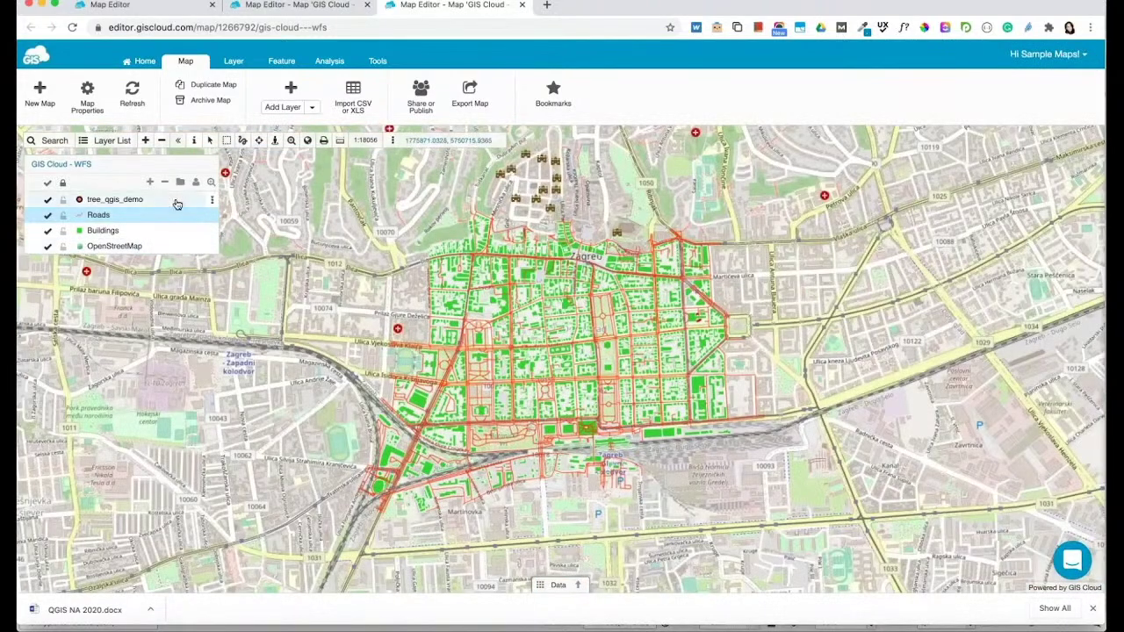
double_click(175, 202)
Set tree_qgis_demo as the layer's custom attribute form and save the layer
left_click(425, 117)
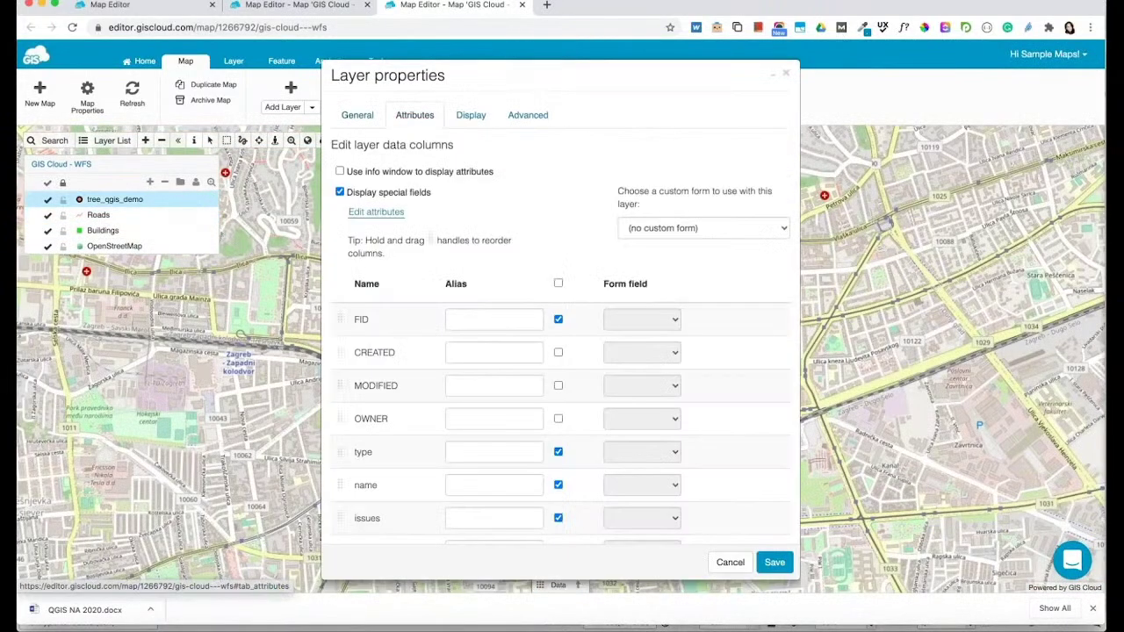
scroll(718, 271, "down", 4)
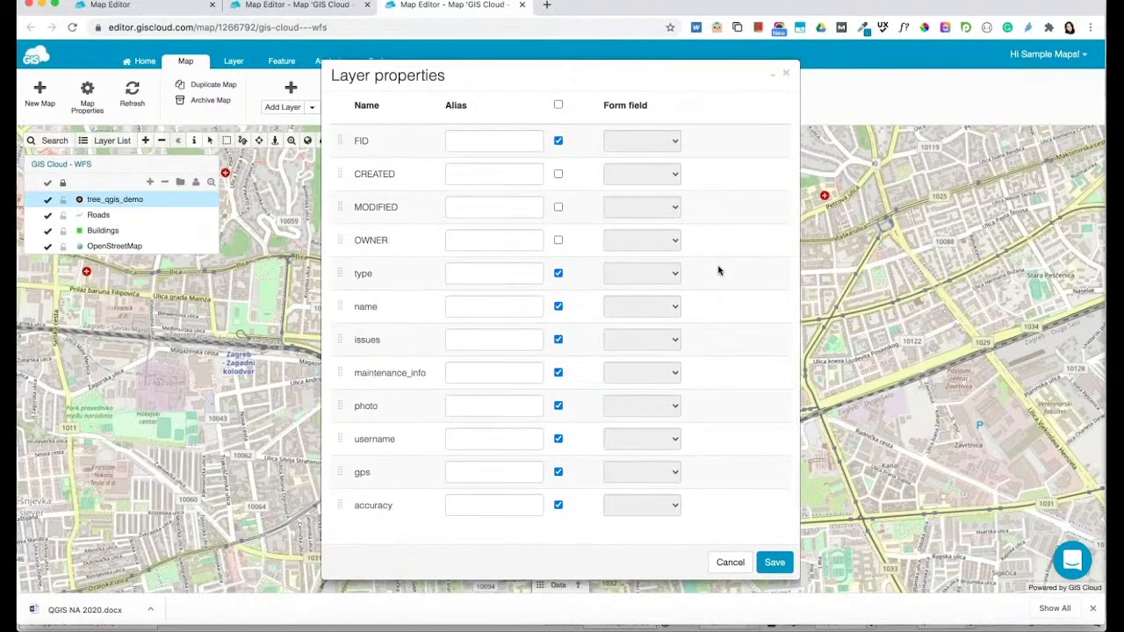
scroll(717, 268, "up", 4)
left_click(705, 232)
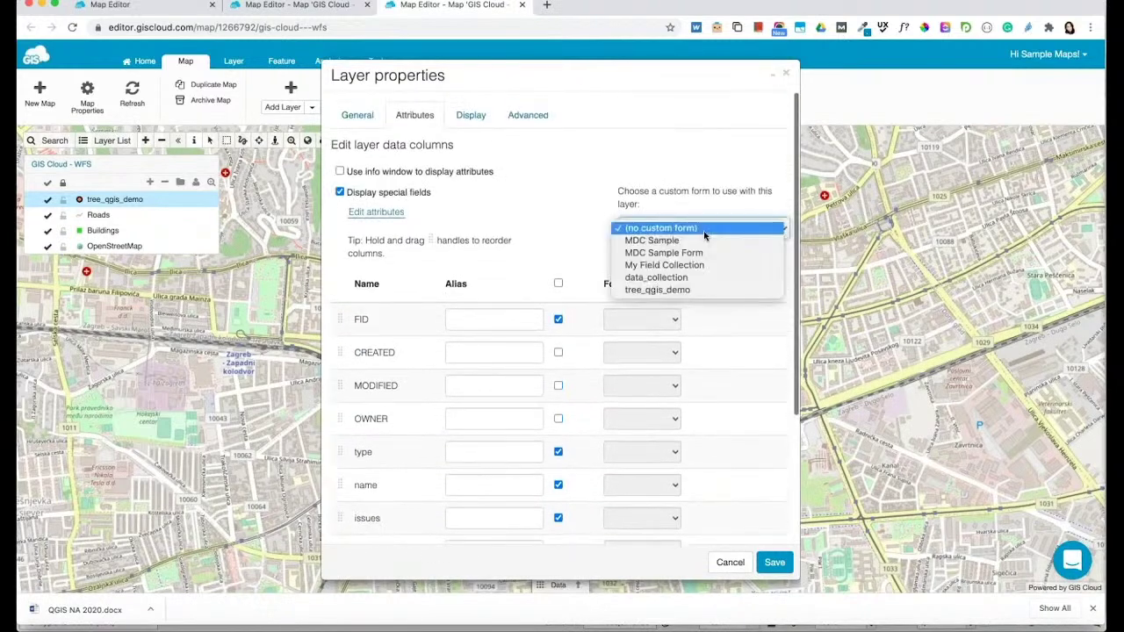
left_click(688, 290)
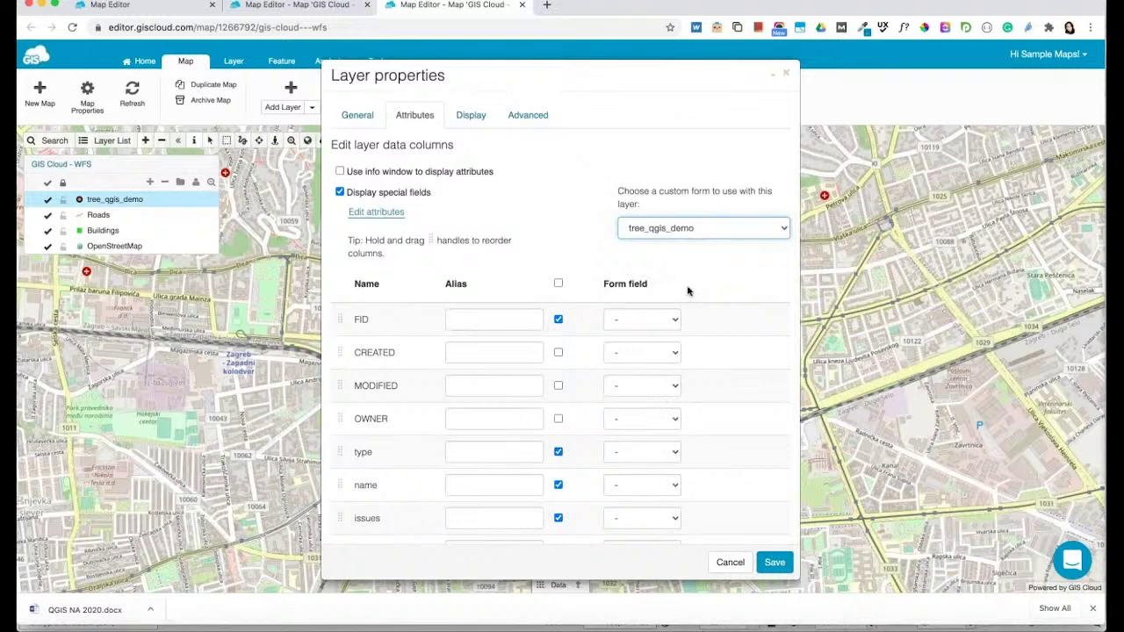
scroll(703, 395, "down", 3)
left_click(775, 562)
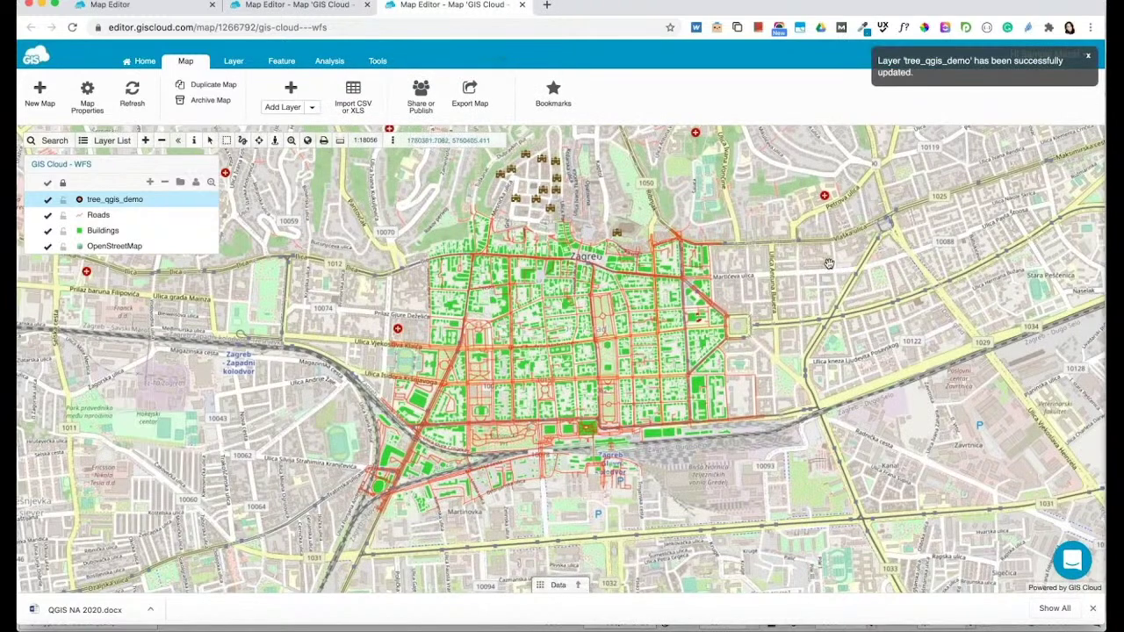
left_click_drag(828, 263, 812, 264)
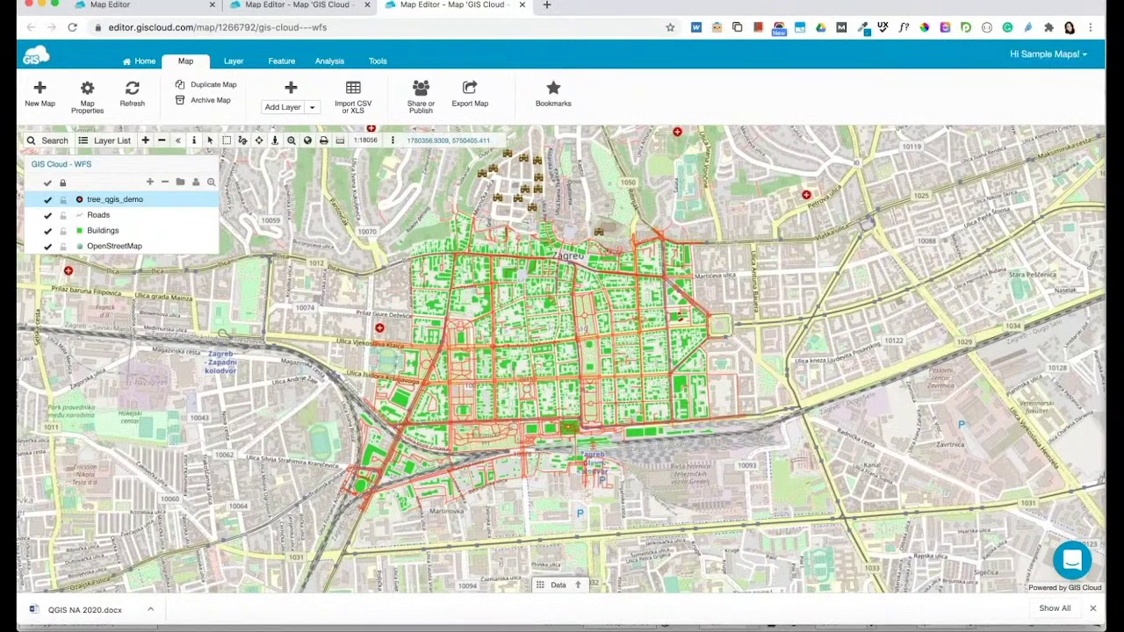
mouse_move(190, 202)
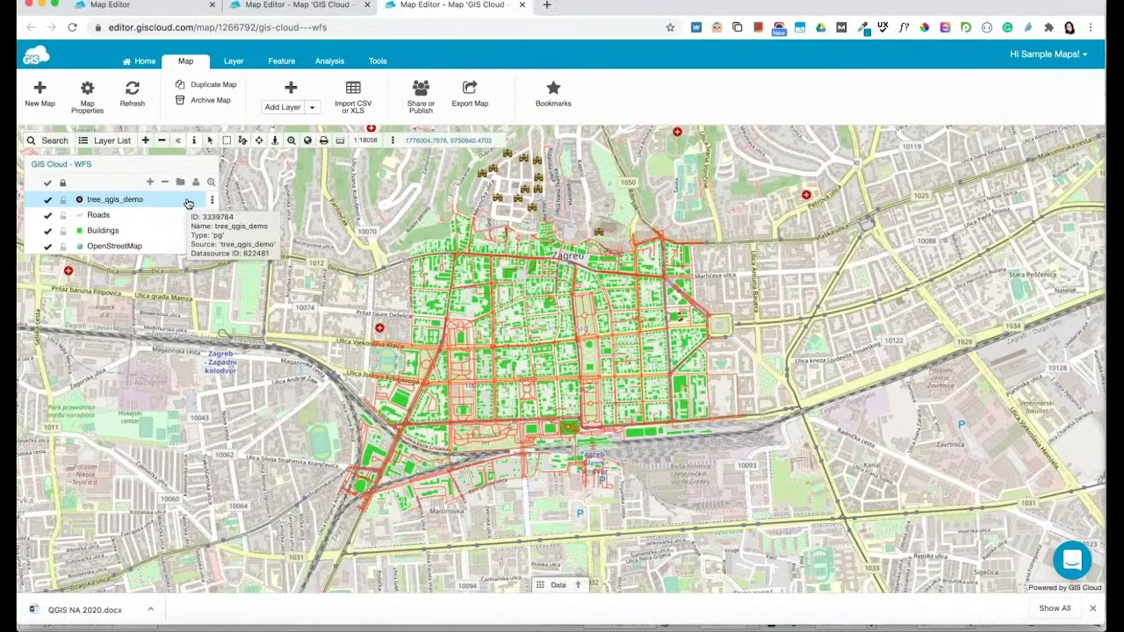
left_click(418, 98)
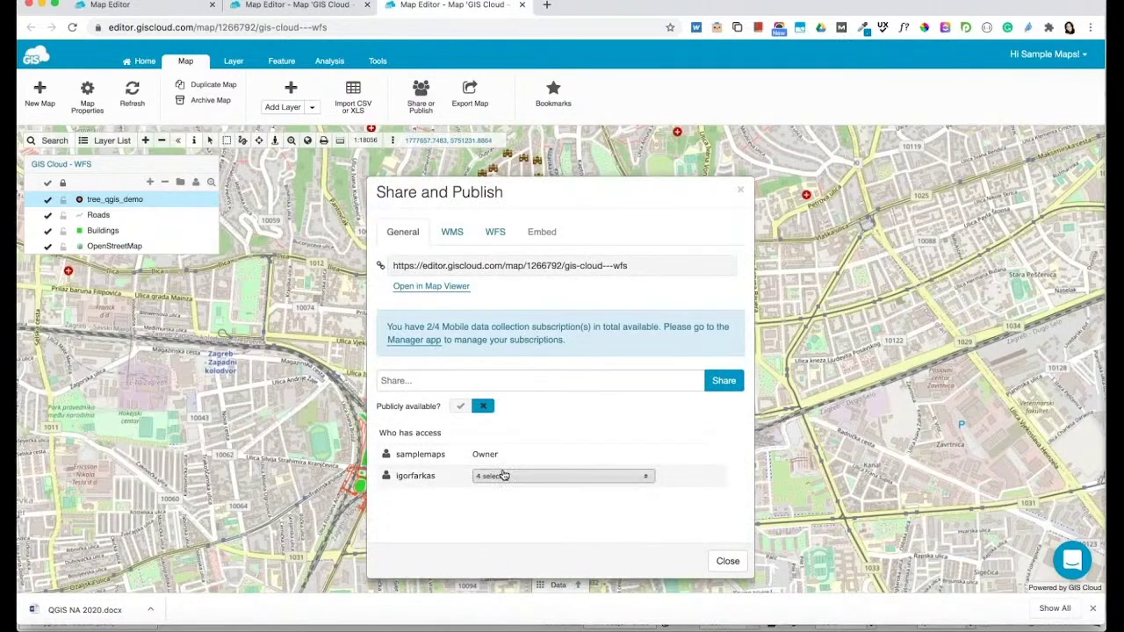
left_click(503, 475)
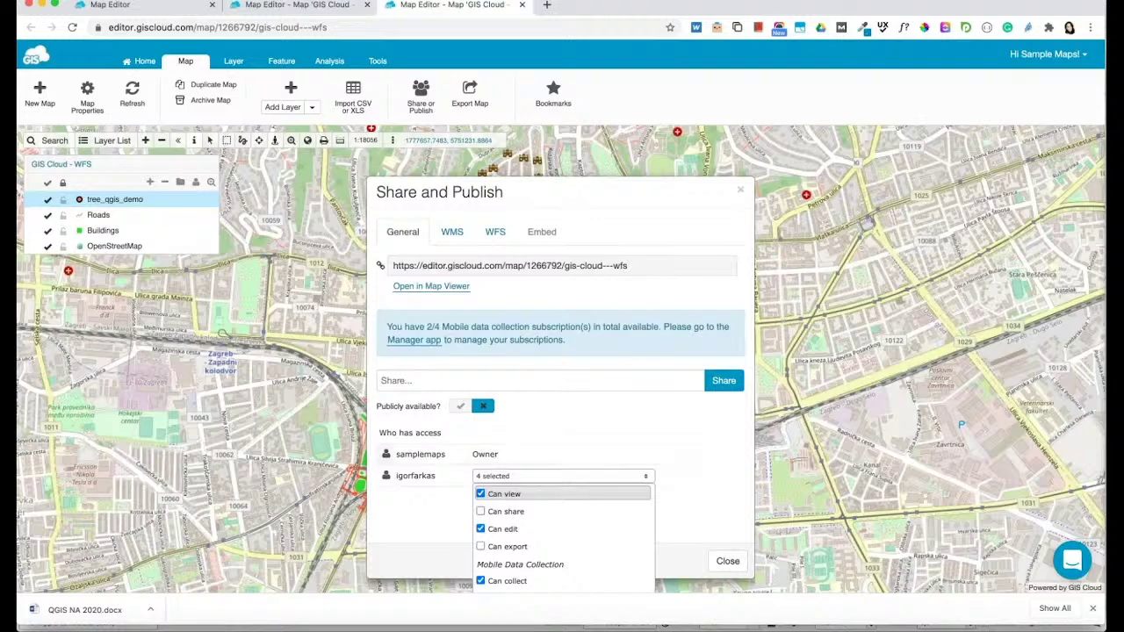
left_click_drag(665, 198, 659, 154)
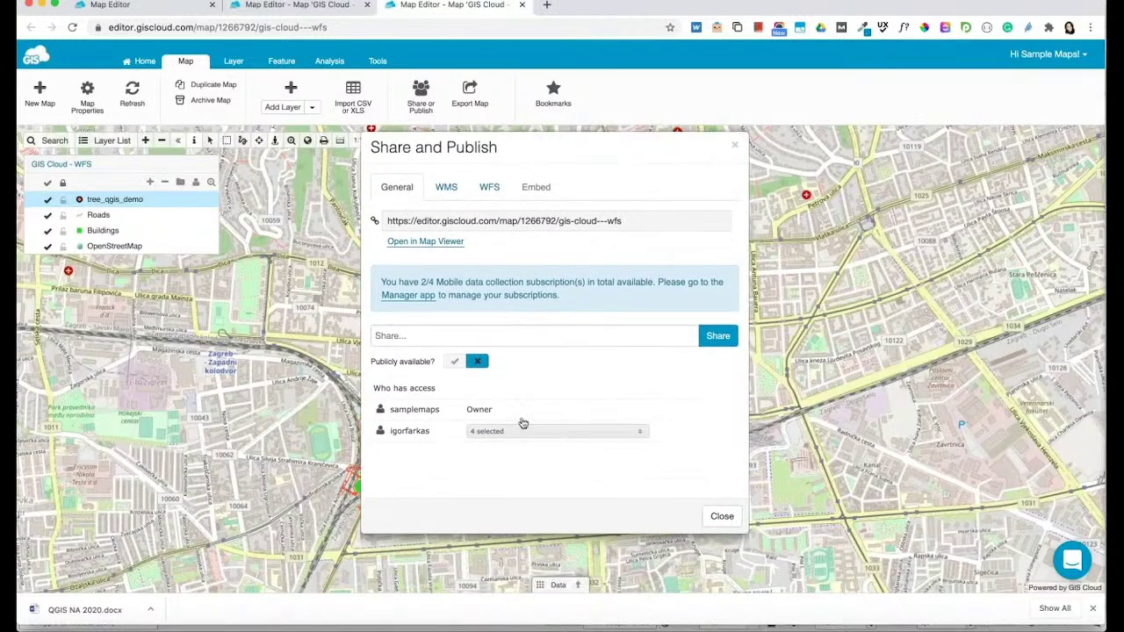
left_click(521, 432)
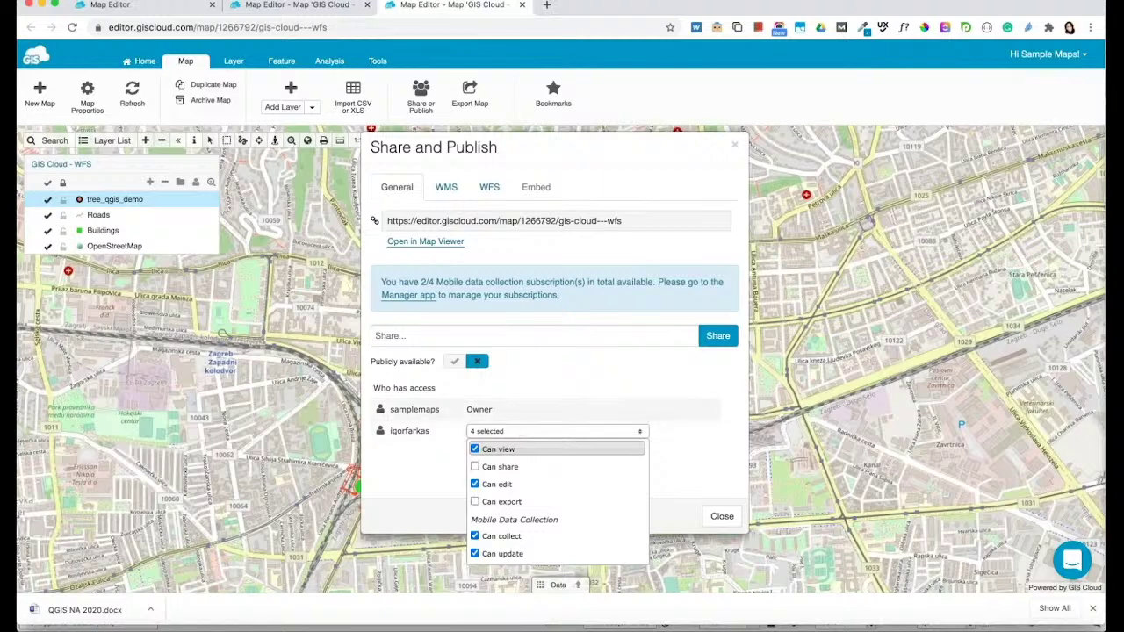
key("Down")
key("Down")
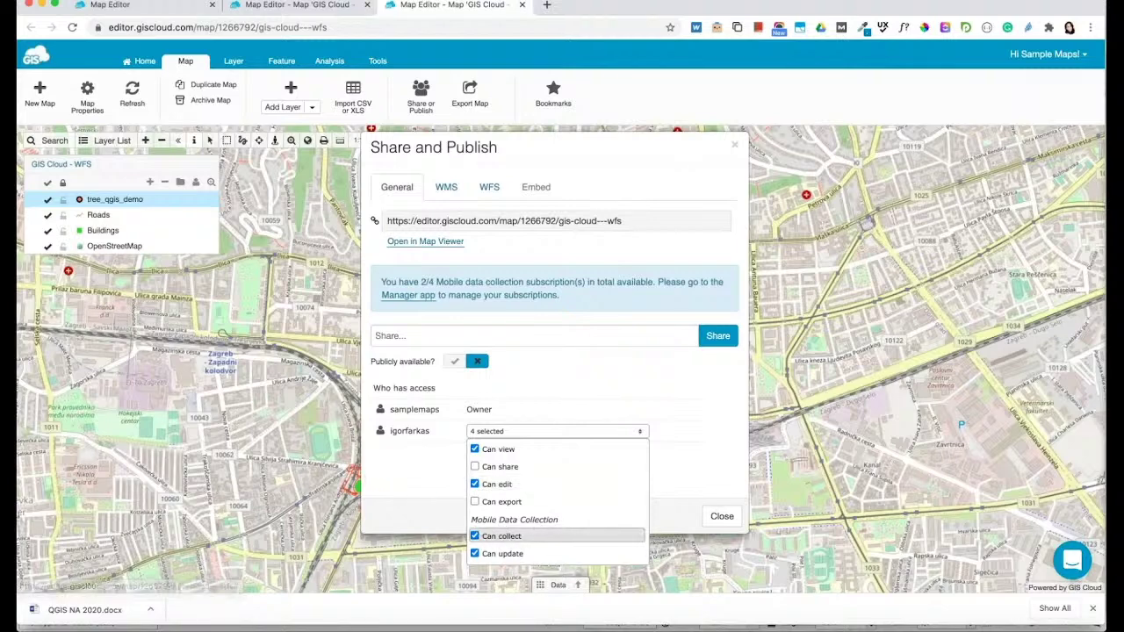
left_click(722, 516)
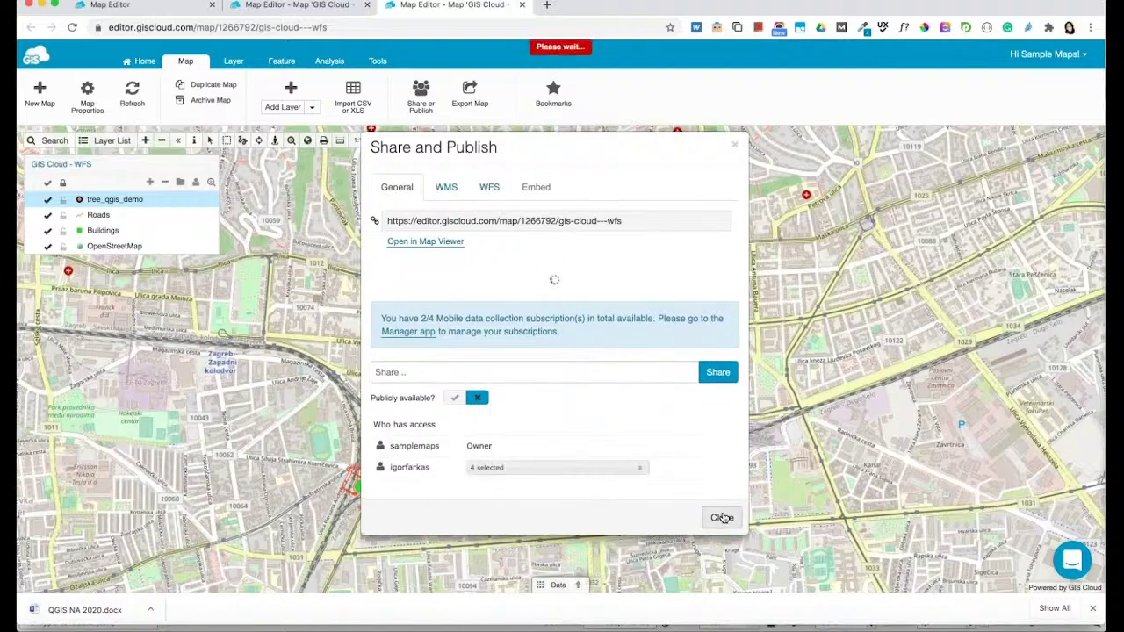
left_click(722, 517)
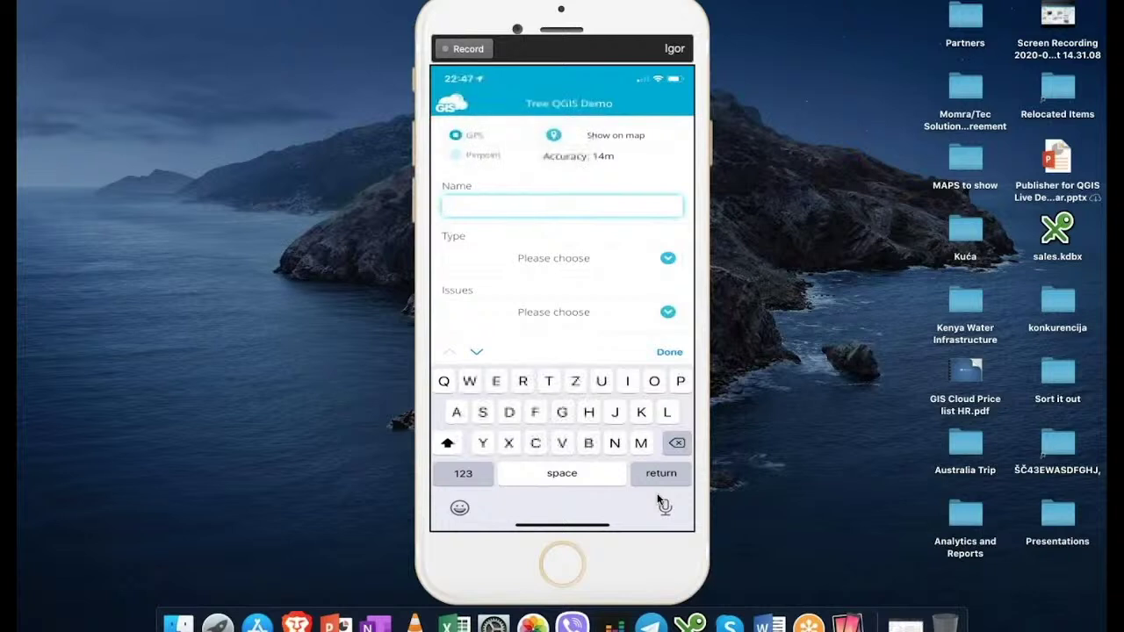
Fill in the new tree's form: Name 'Tree 1', Type Tall, Issues Bugs
type("Tree 1")
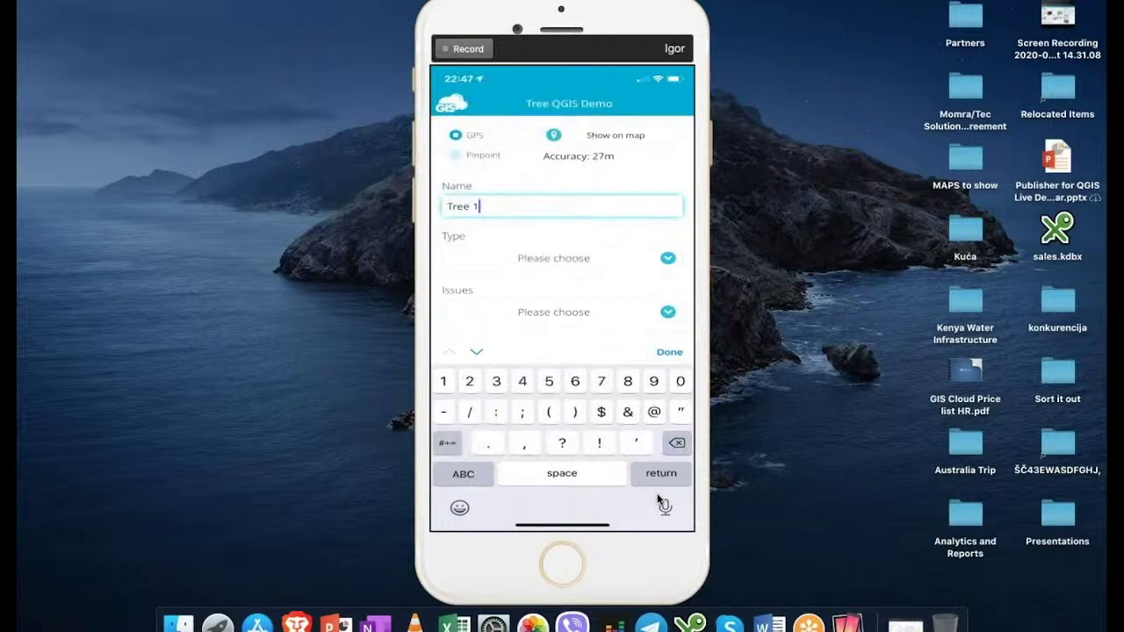
key("Tab")
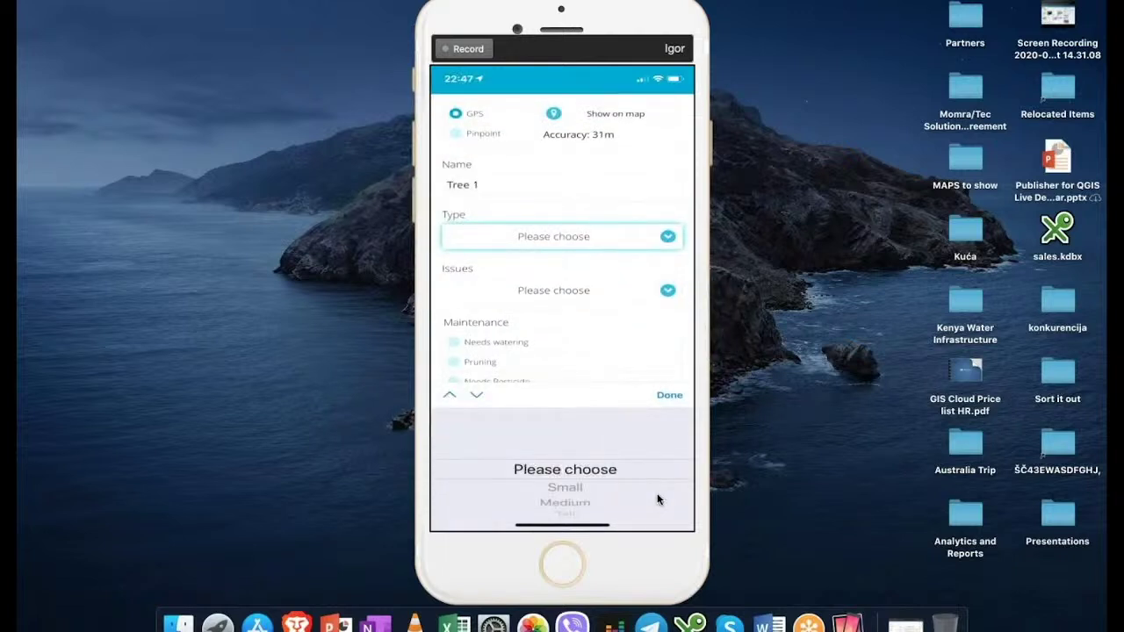
scroll(657, 500, "down", 2)
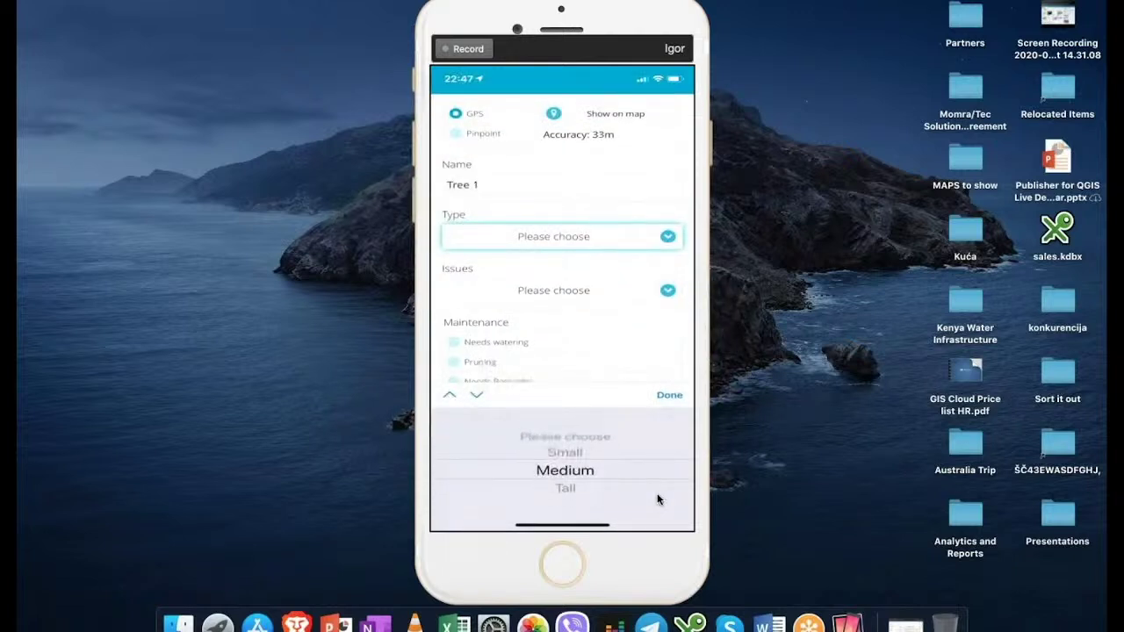
scroll(657, 499, "down", 1)
key("Return")
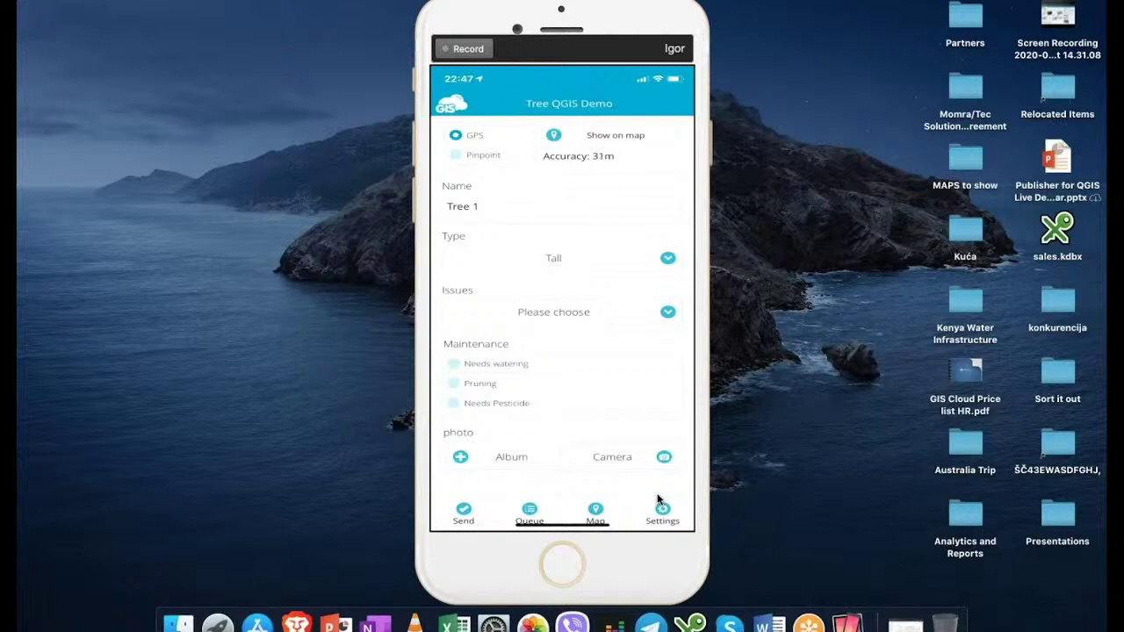
key("Tab")
scroll(656, 499, "down", 2)
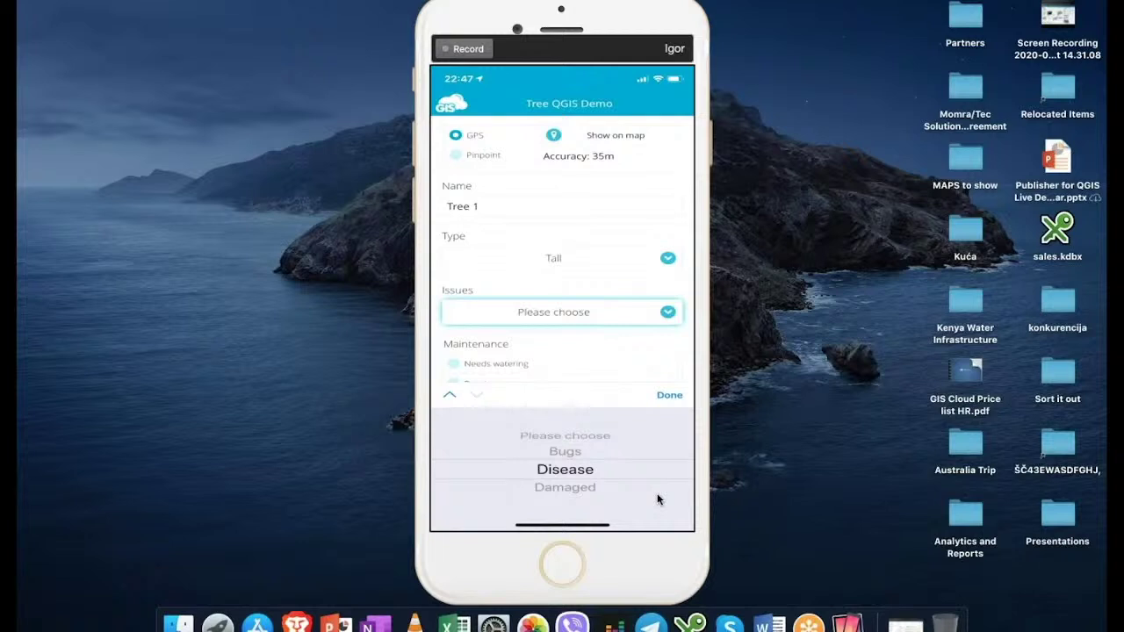
scroll(656, 500, "up", 1)
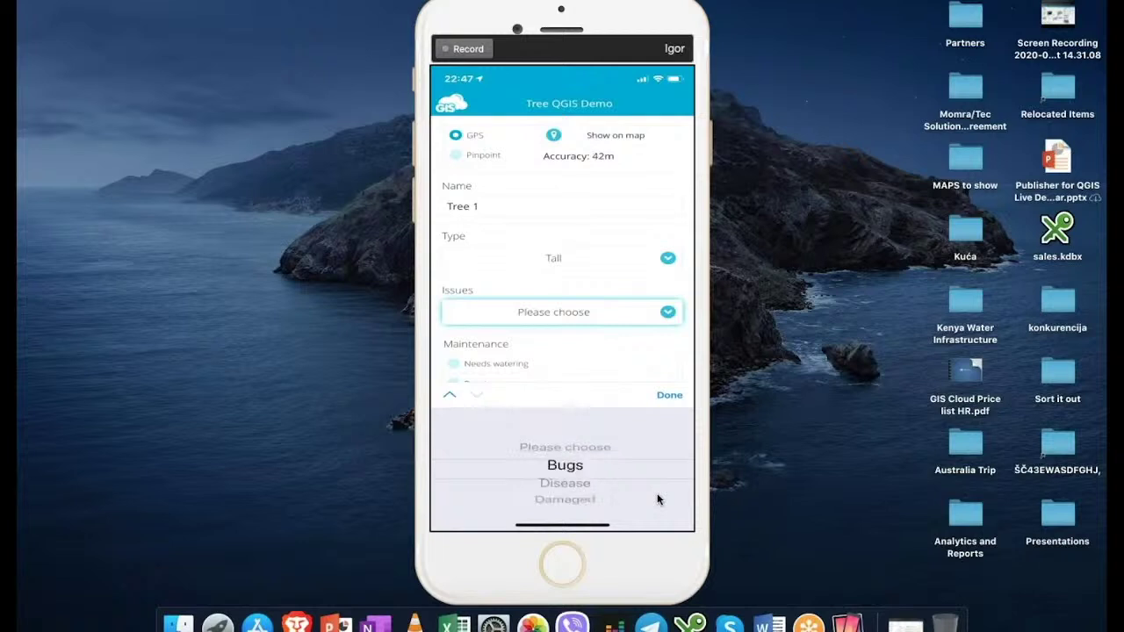
scroll(657, 499, "down", 2)
scroll(657, 500, "up", 1)
scroll(657, 500, "up", 1)
key("Return")
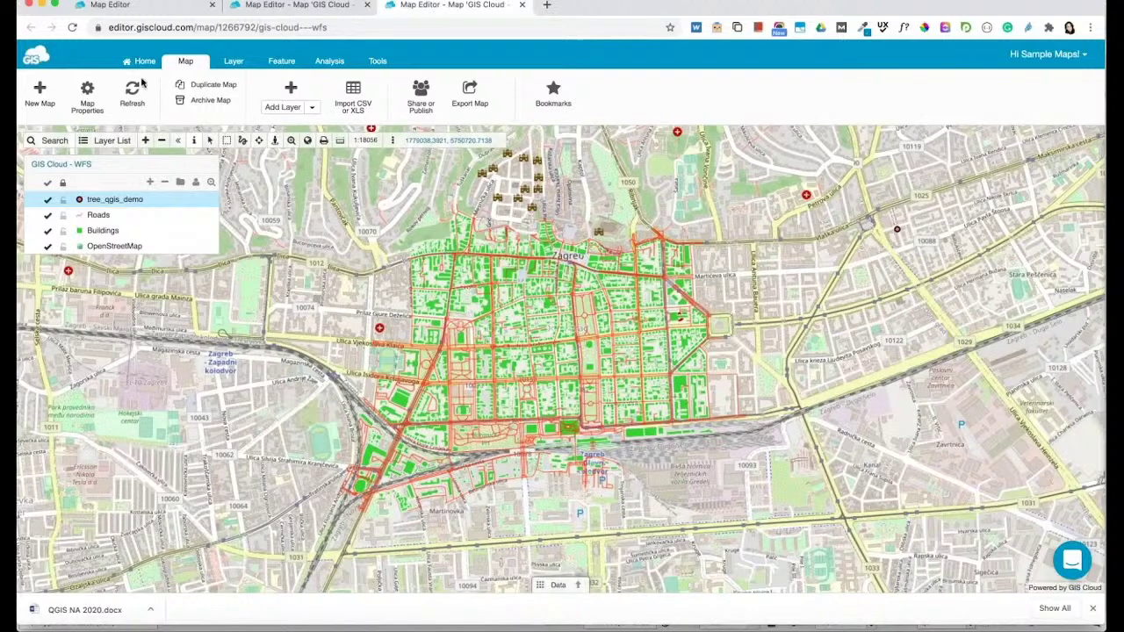
Reload the GIS Cloud - WFS map and zoom out to a regional view spanning Zagreb and Koprivnica
left_click(41, 166)
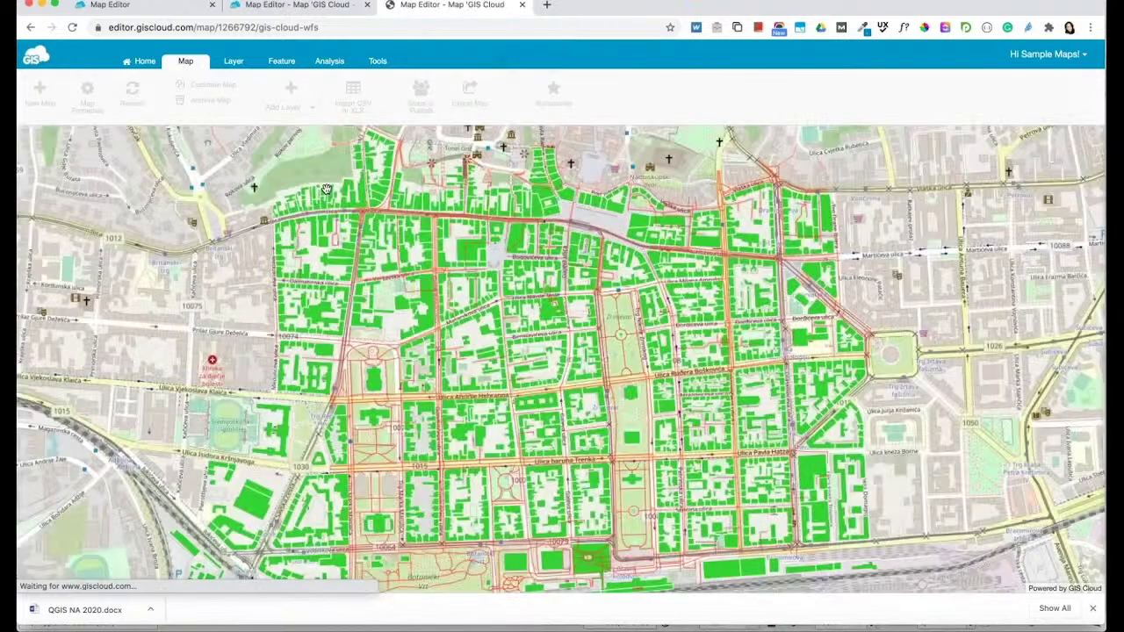
scroll(658, 351, "down", 5)
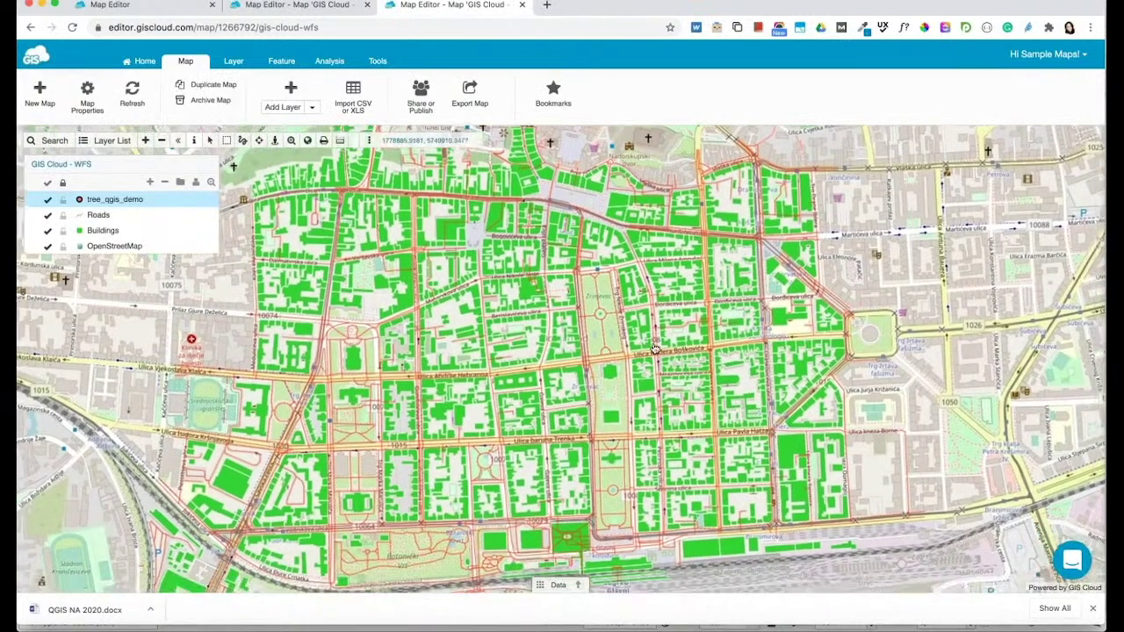
left_click_drag(684, 350, 504, 375)
scroll(610, 355, "down", 3)
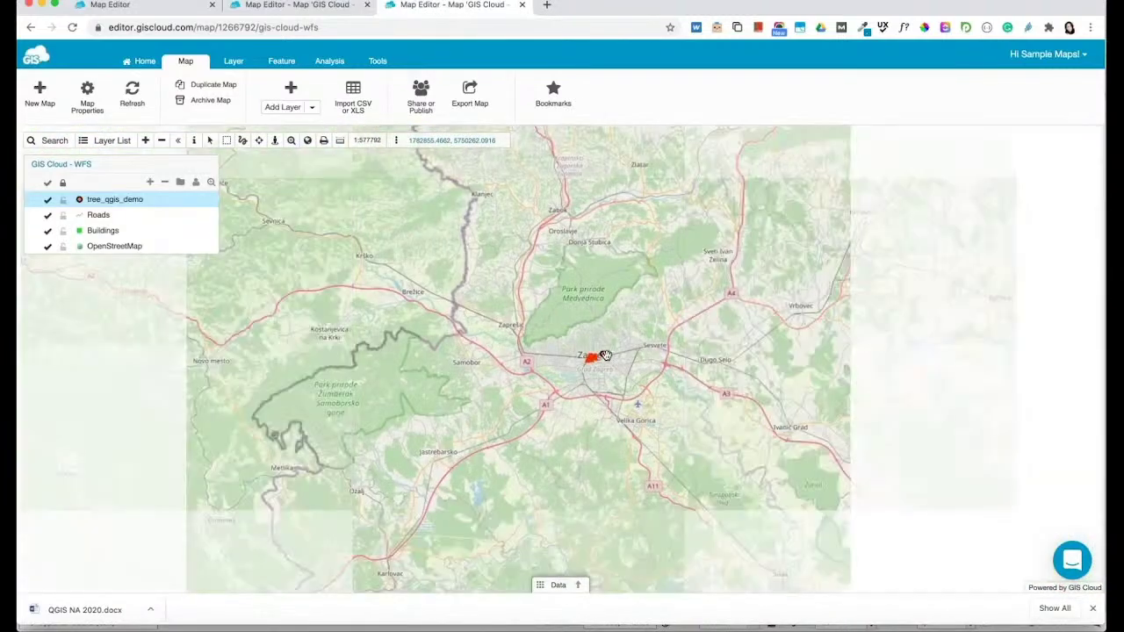
scroll(614, 360, "up", 3)
scroll(662, 331, "down", 3)
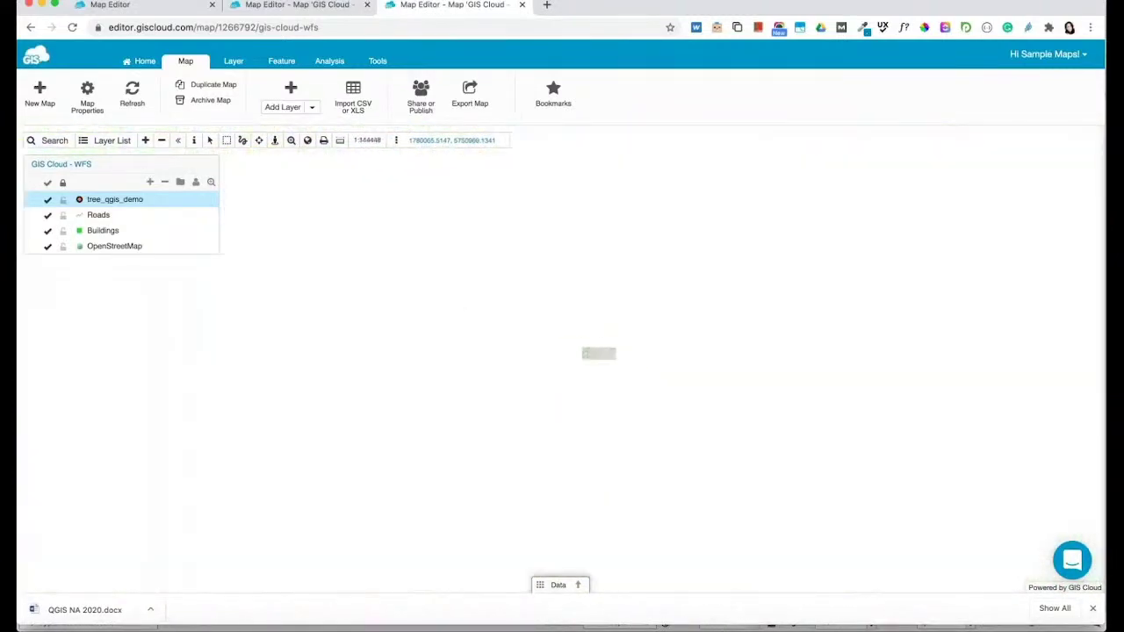
left_click_drag(662, 331, 584, 403)
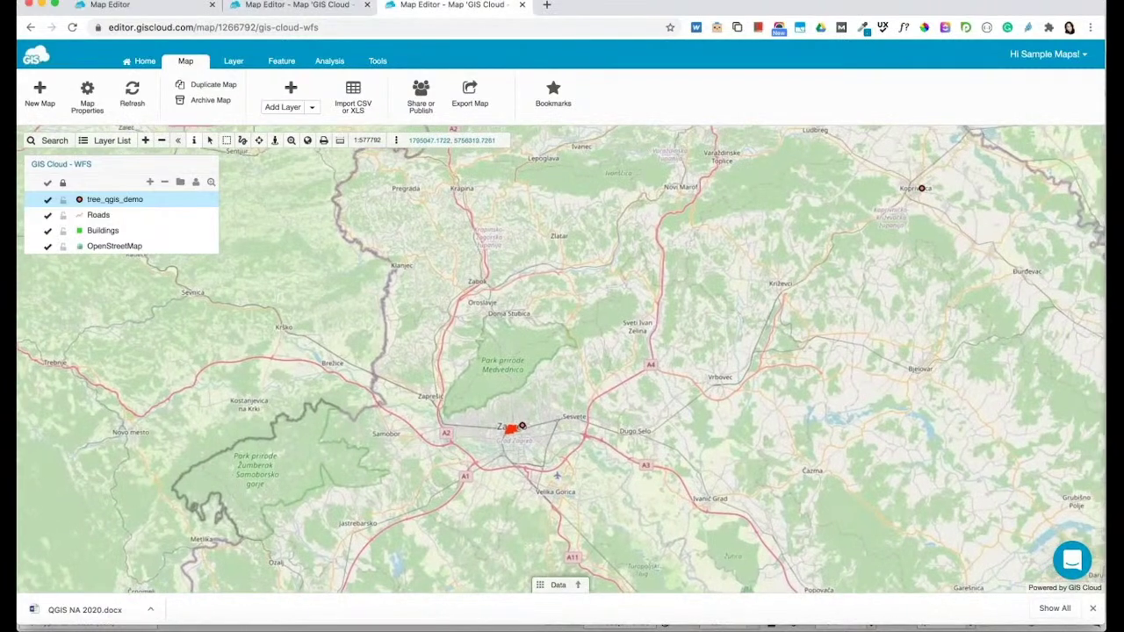
scroll(612, 390, "down", 4)
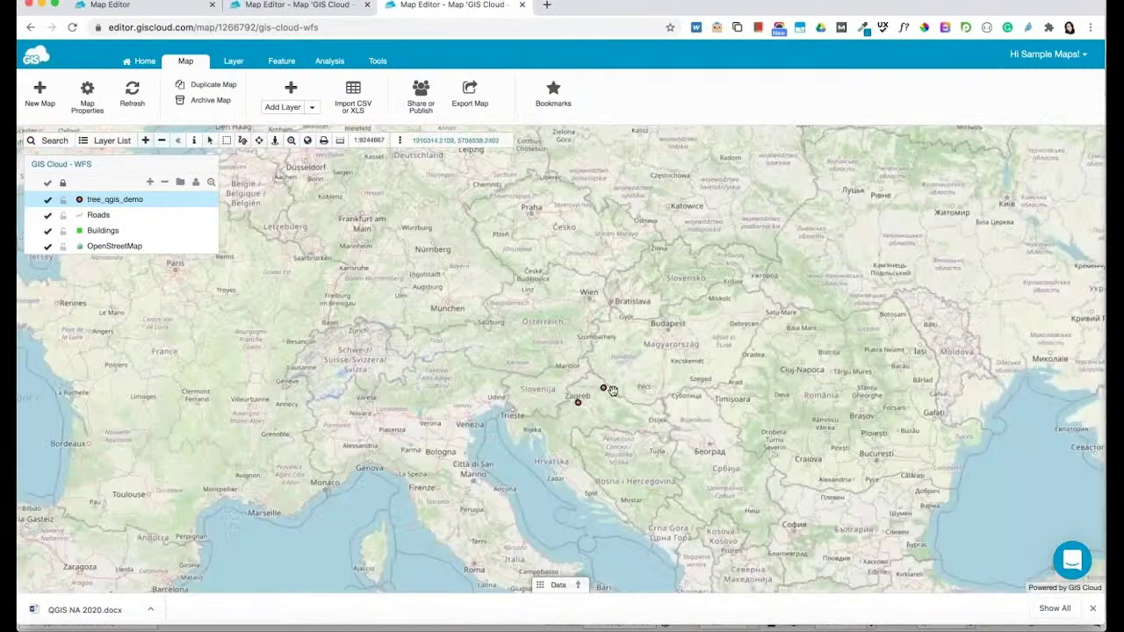
scroll(612, 390, "up", 3)
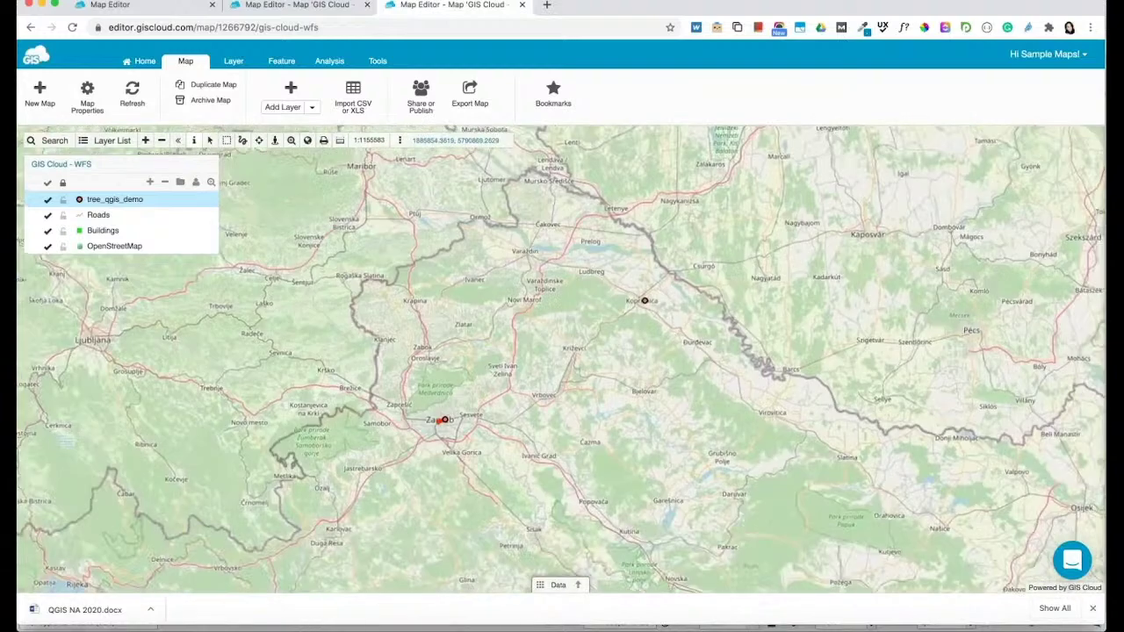
Inspect both collected tree points' attributes and their attached photos
left_click(645, 303)
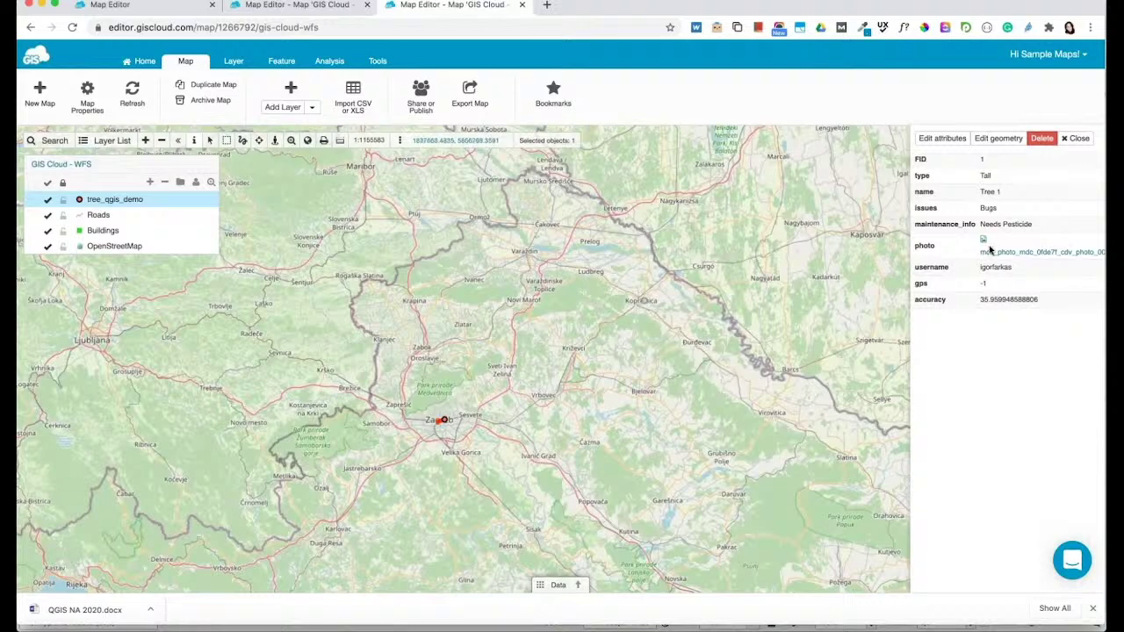
left_click(992, 252)
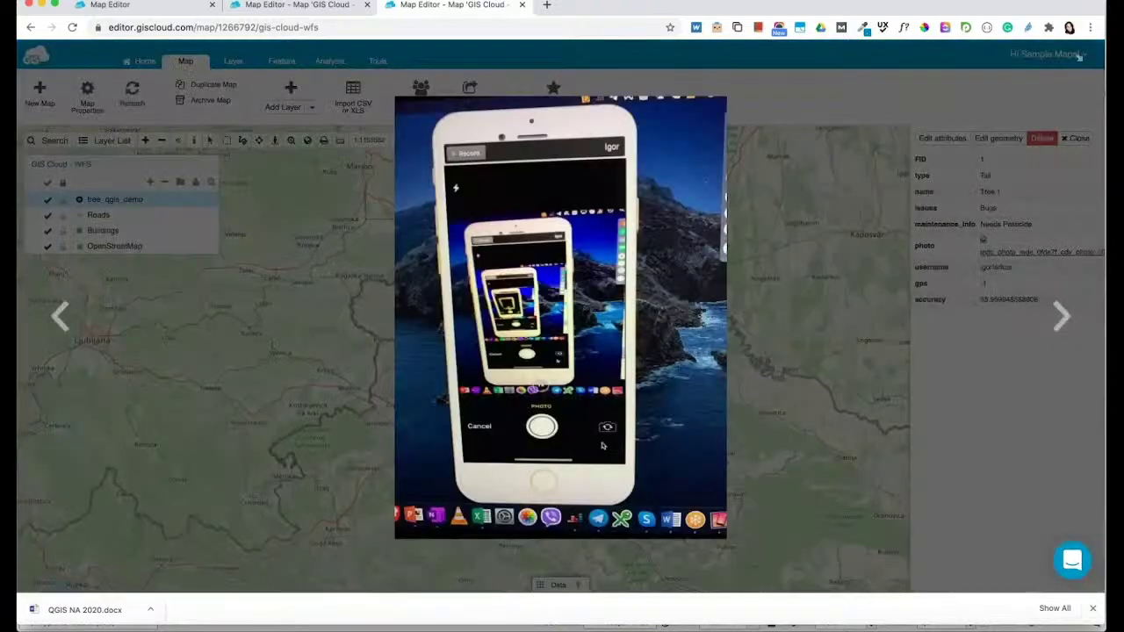
left_click(860, 279)
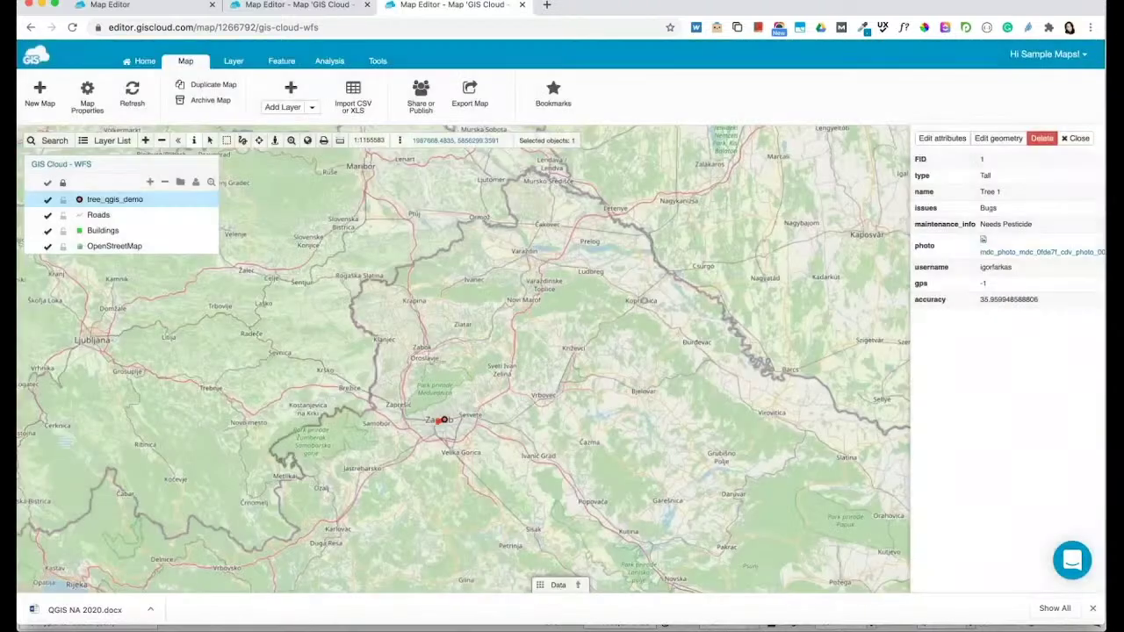
left_click(1075, 138)
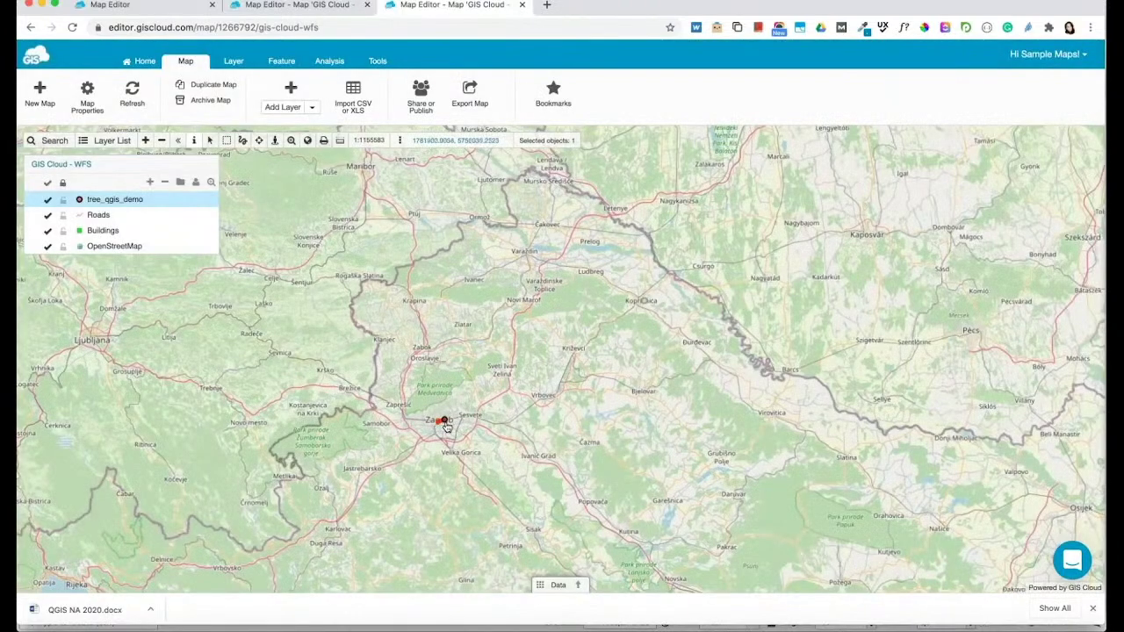
left_click(443, 420)
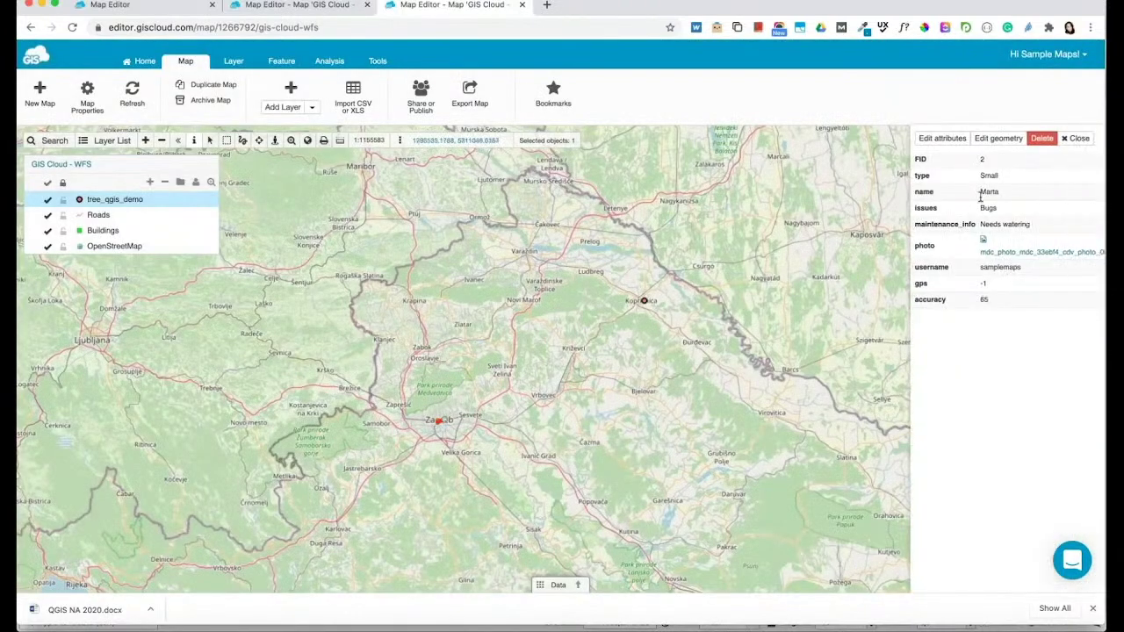
left_click(1016, 252)
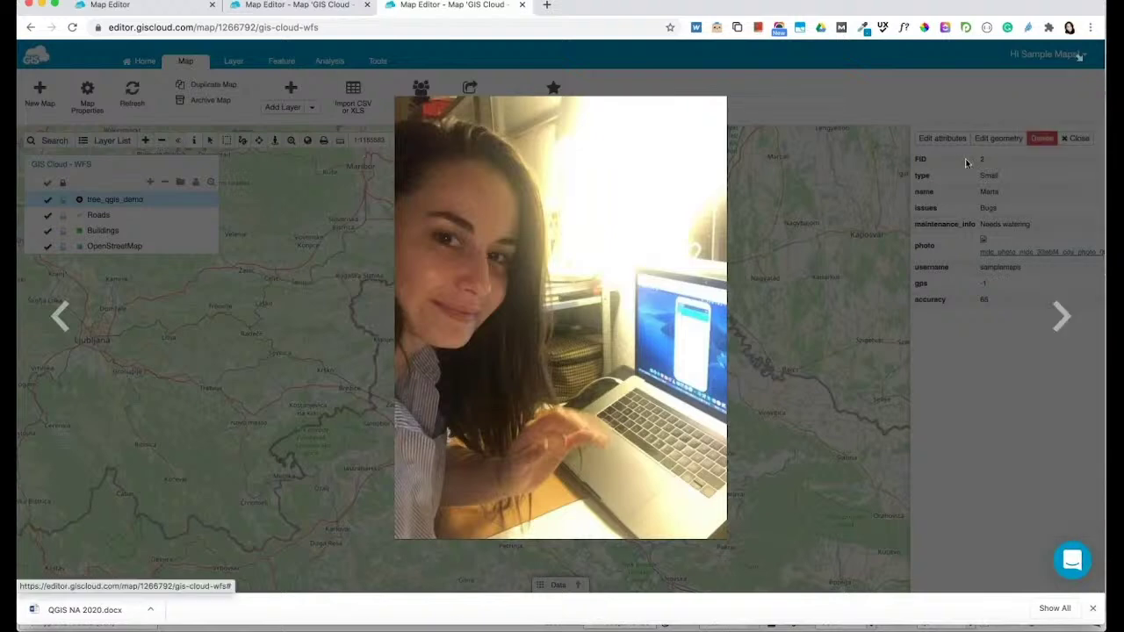
left_click(967, 163)
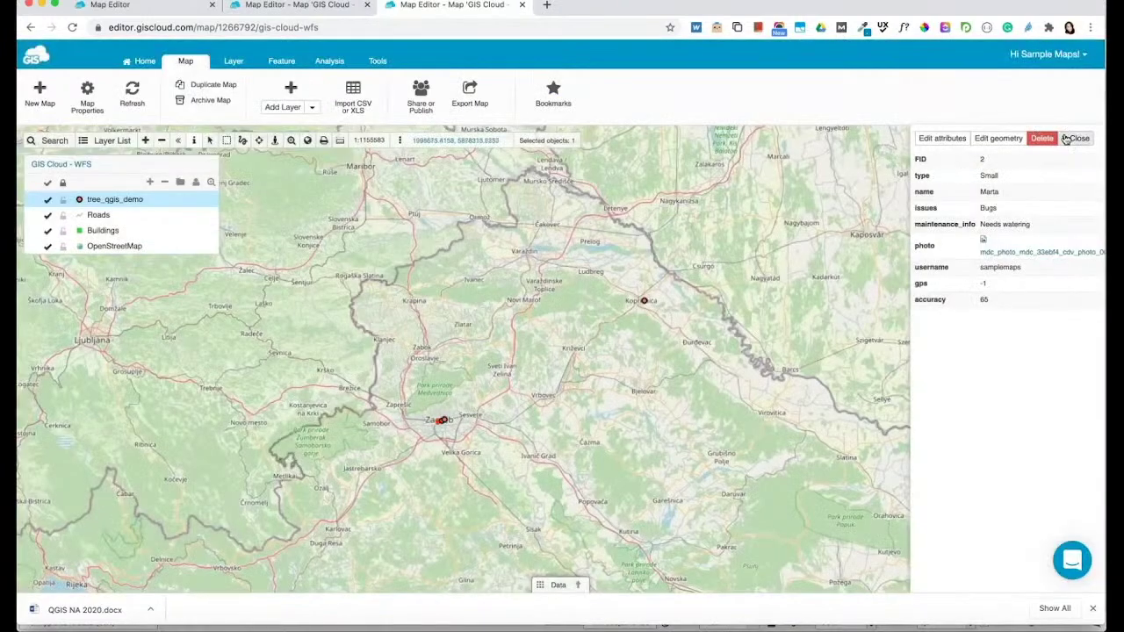
Recentre the map and zoom back in on central Zagreb
left_click_drag(462, 424, 575, 371)
scroll(571, 371, "up", 1)
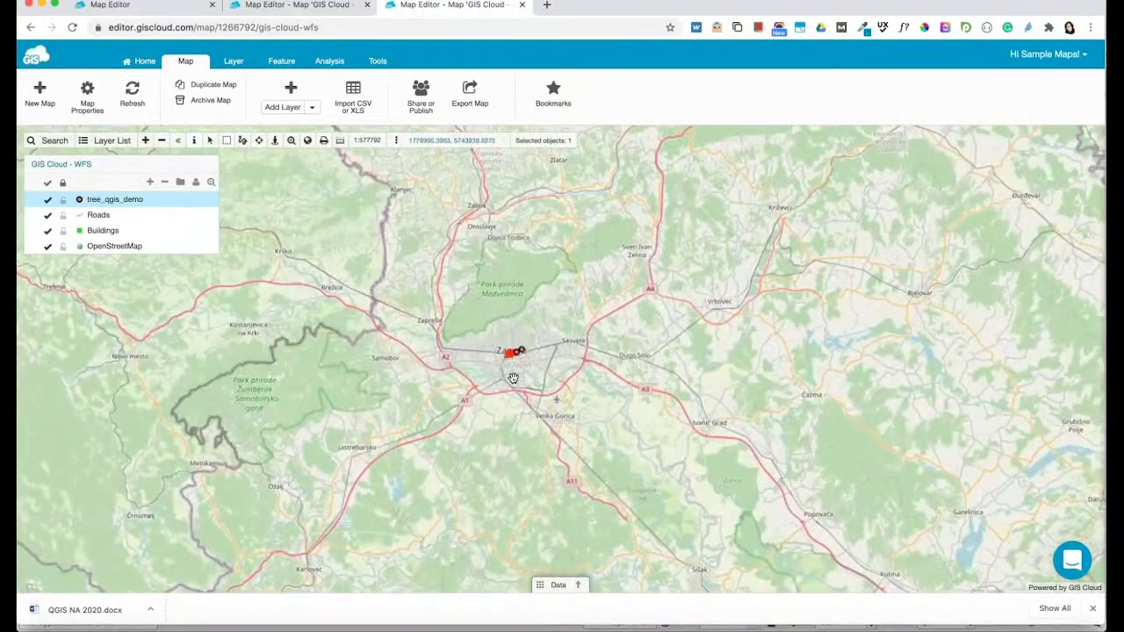
scroll(515, 377, "up", 1)
scroll(585, 334, "up", 1)
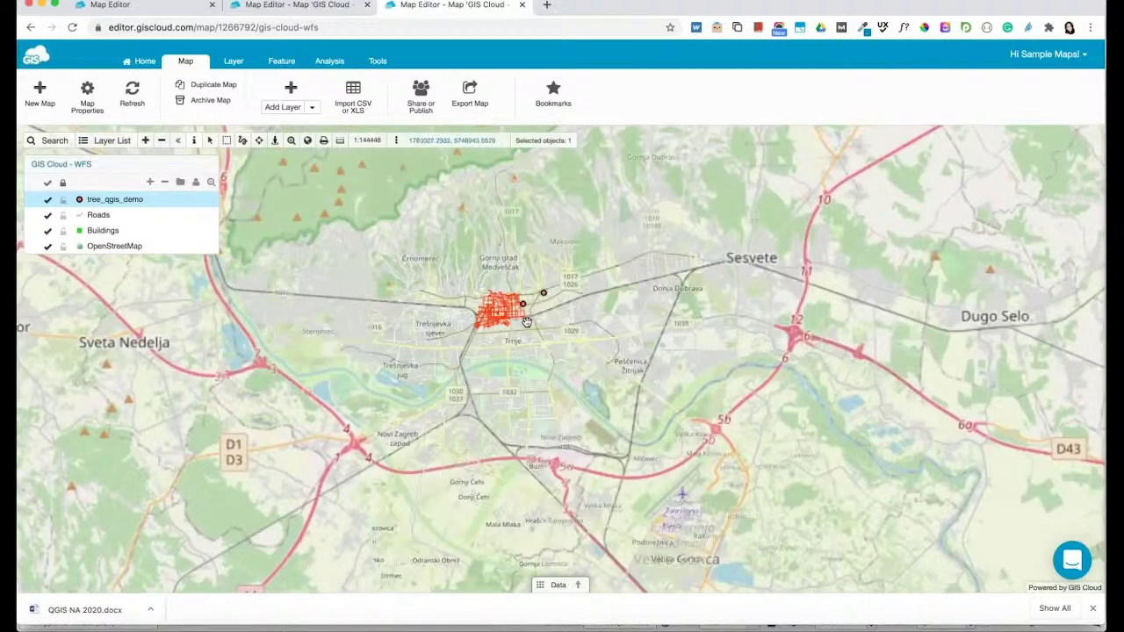
left_click_drag(582, 331, 701, 402)
Zoom into central Zagreb, reload the GIS Cloud - WFS map, and zoom out one level
scroll(751, 303, "up", 1)
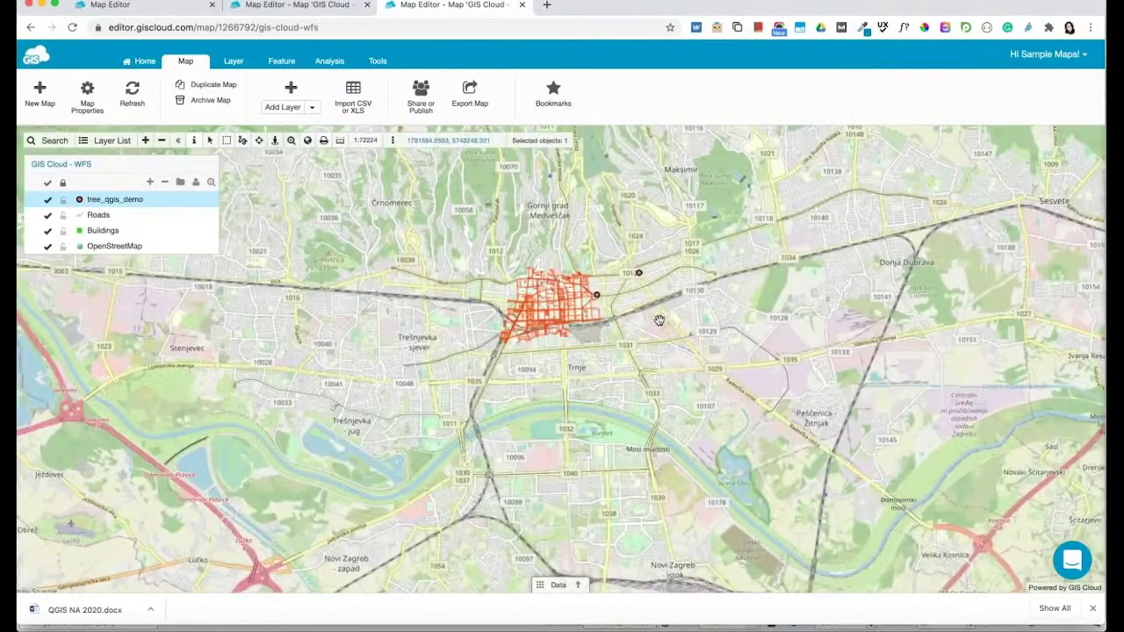
scroll(737, 334, "up", 1)
left_click_drag(738, 334, 886, 321)
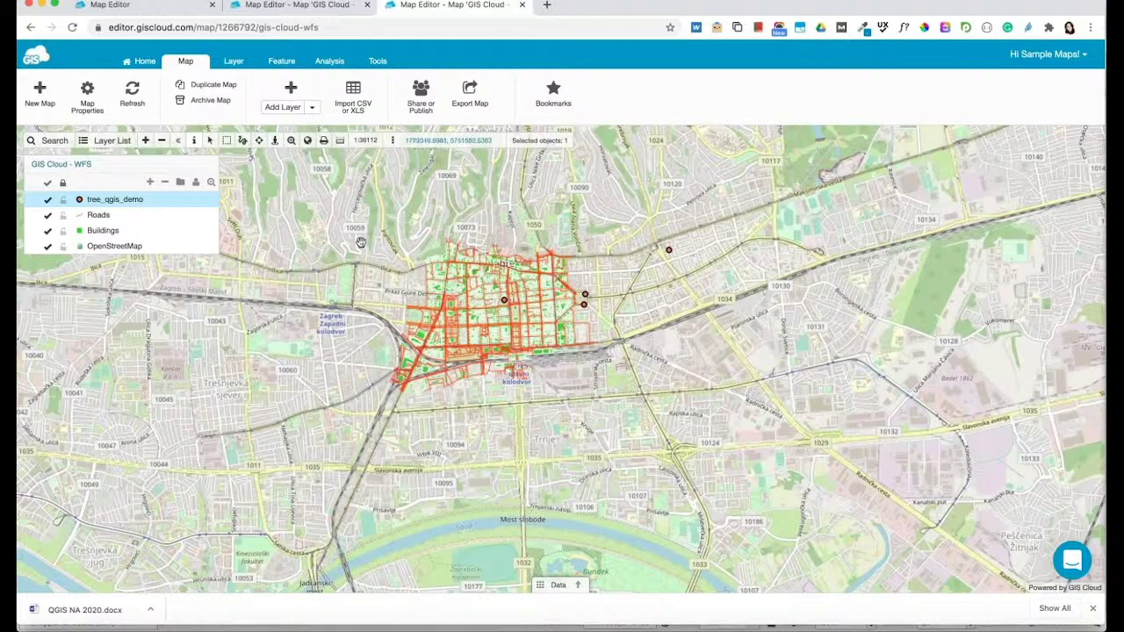
left_click(64, 169)
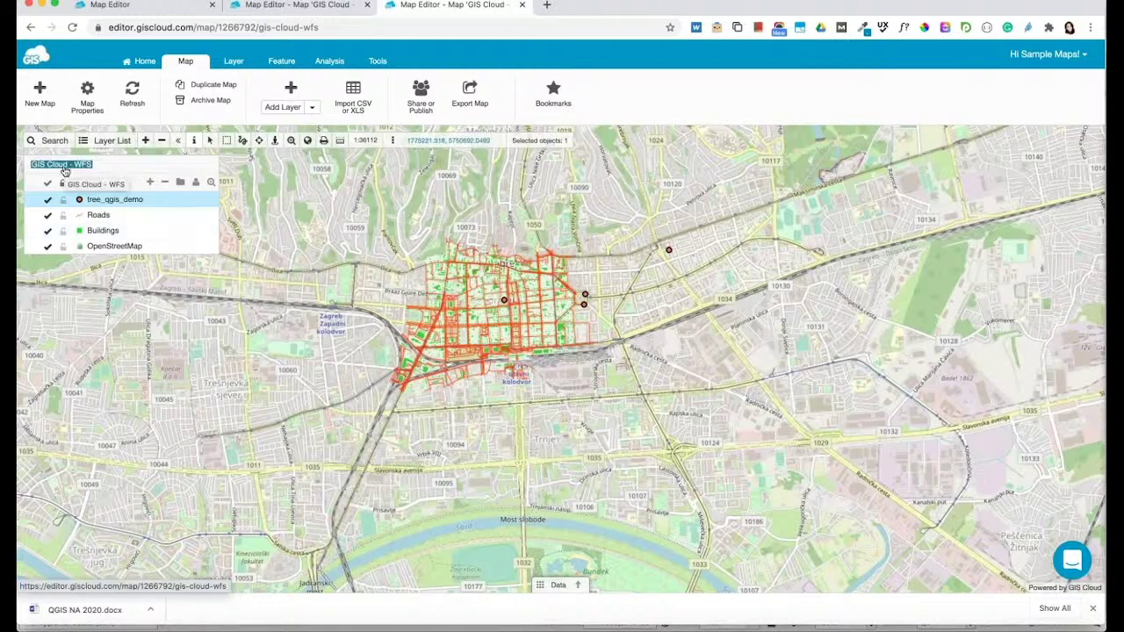
left_click(64, 170)
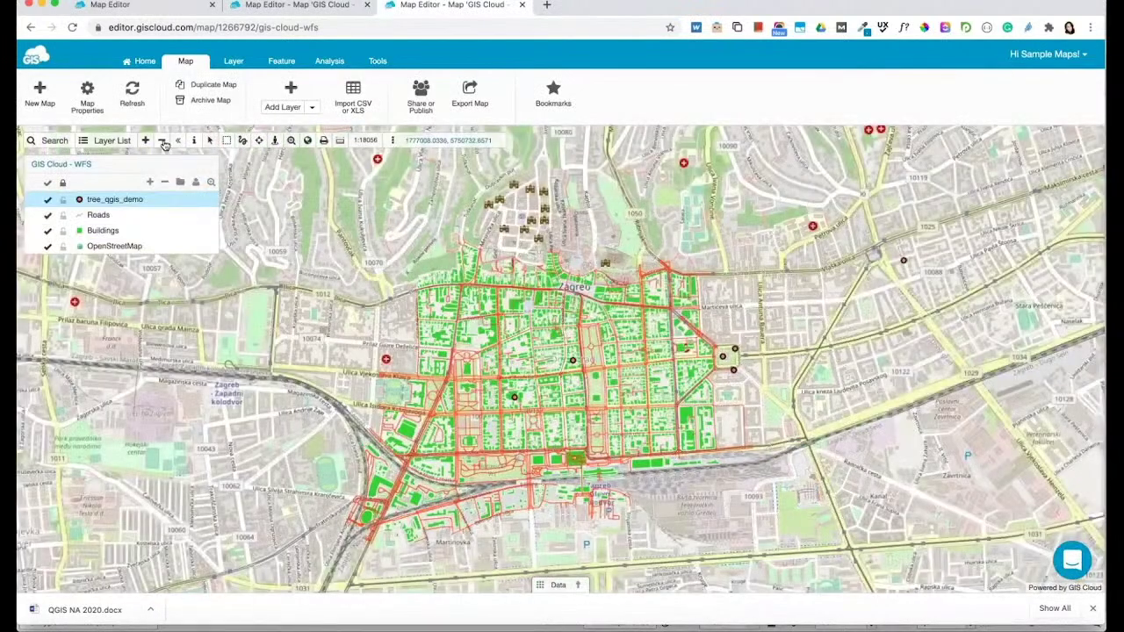
left_click(163, 141)
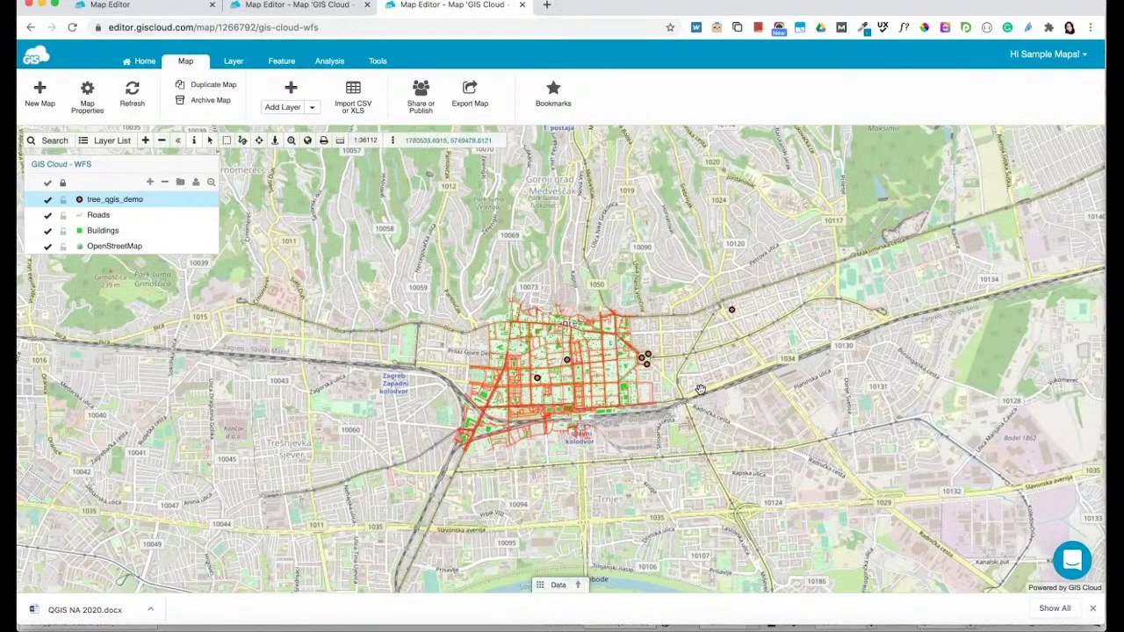
left_click(420, 97)
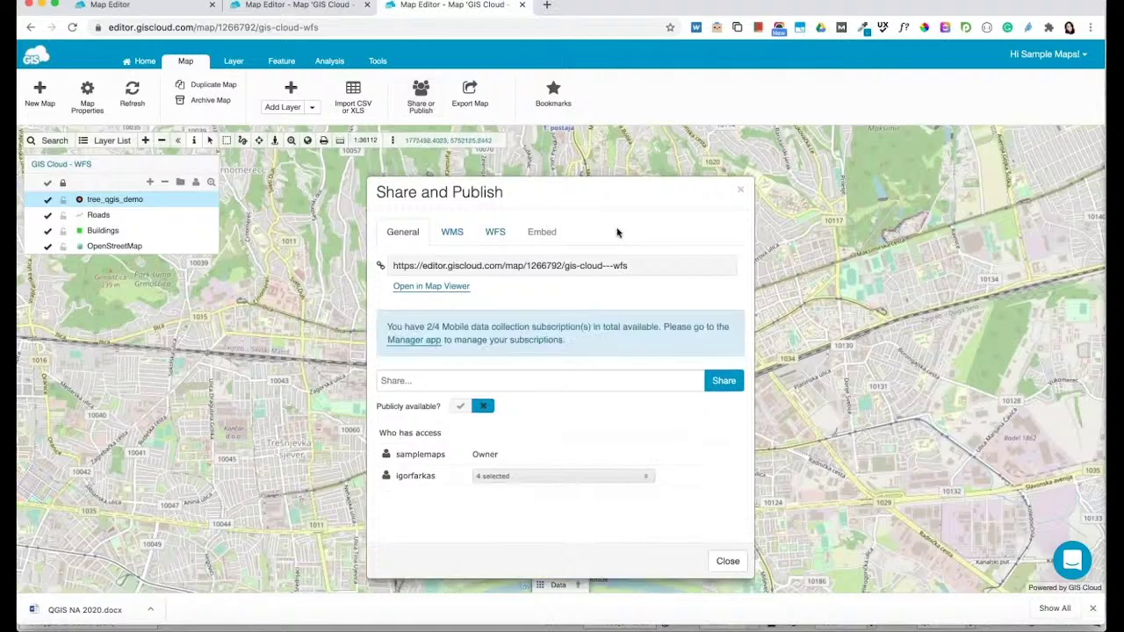
left_click(495, 231)
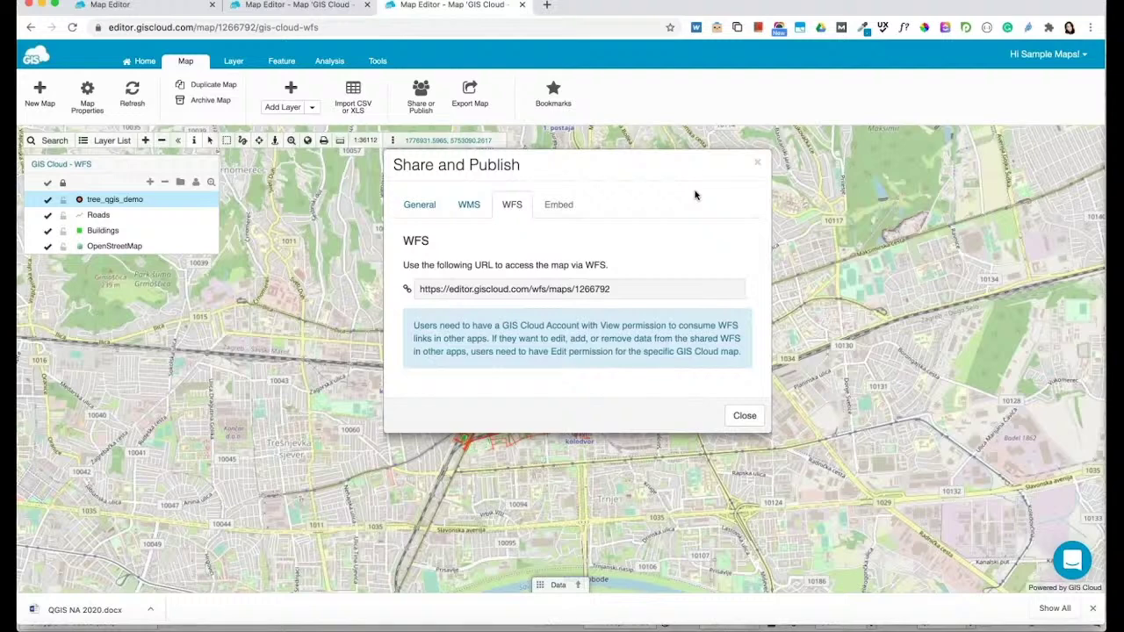
left_click(501, 289)
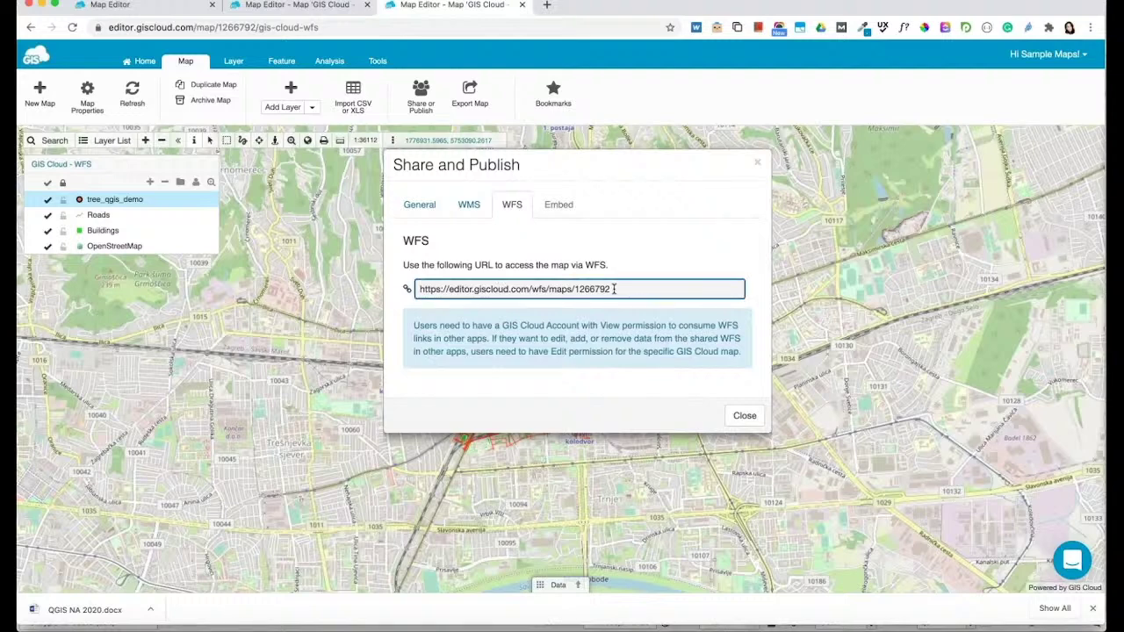
left_click_drag(615, 289, 400, 292)
key("super+c")
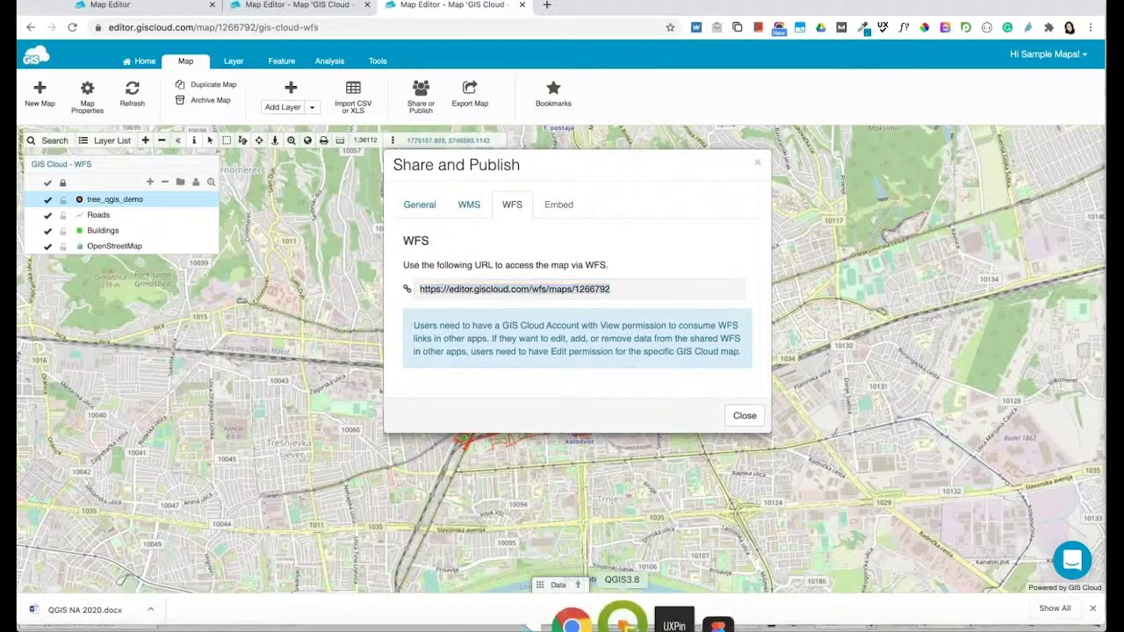
left_click(622, 620)
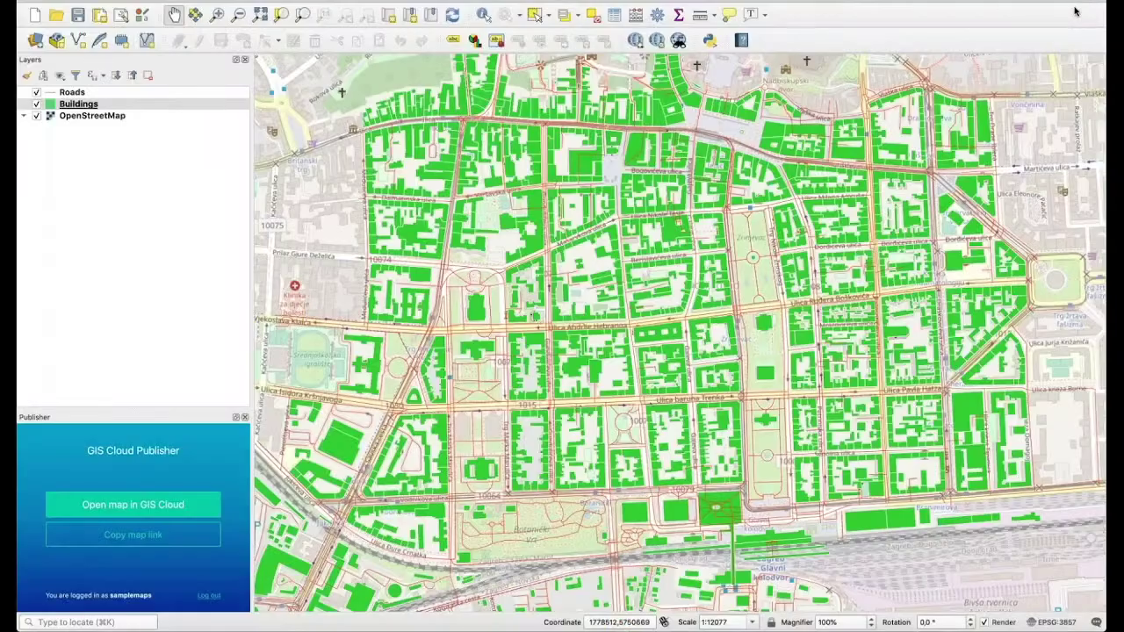
Create a new WFS connection named tree_data_collection using the copied GIS Cloud WFS address
left_click(189, 0)
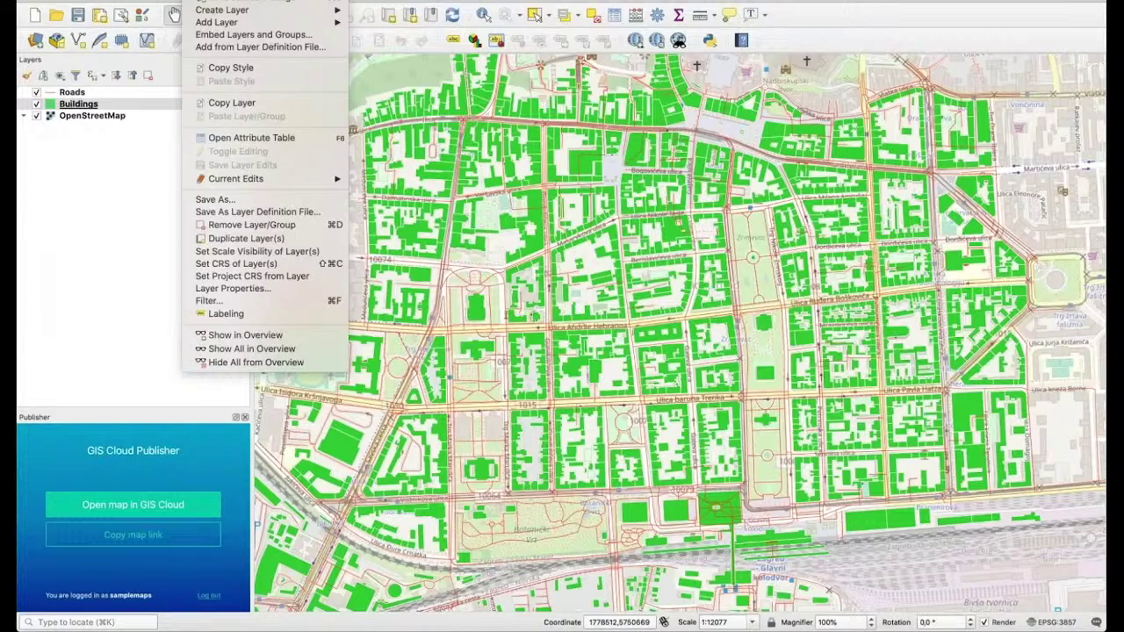
mouse_move(215, 22)
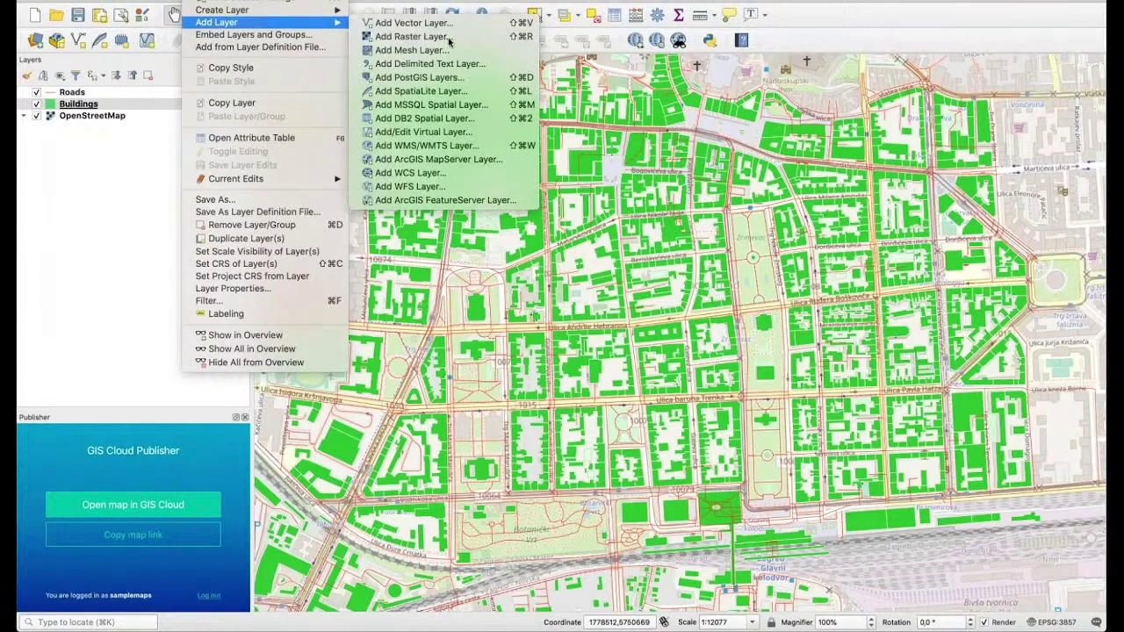
left_click(431, 186)
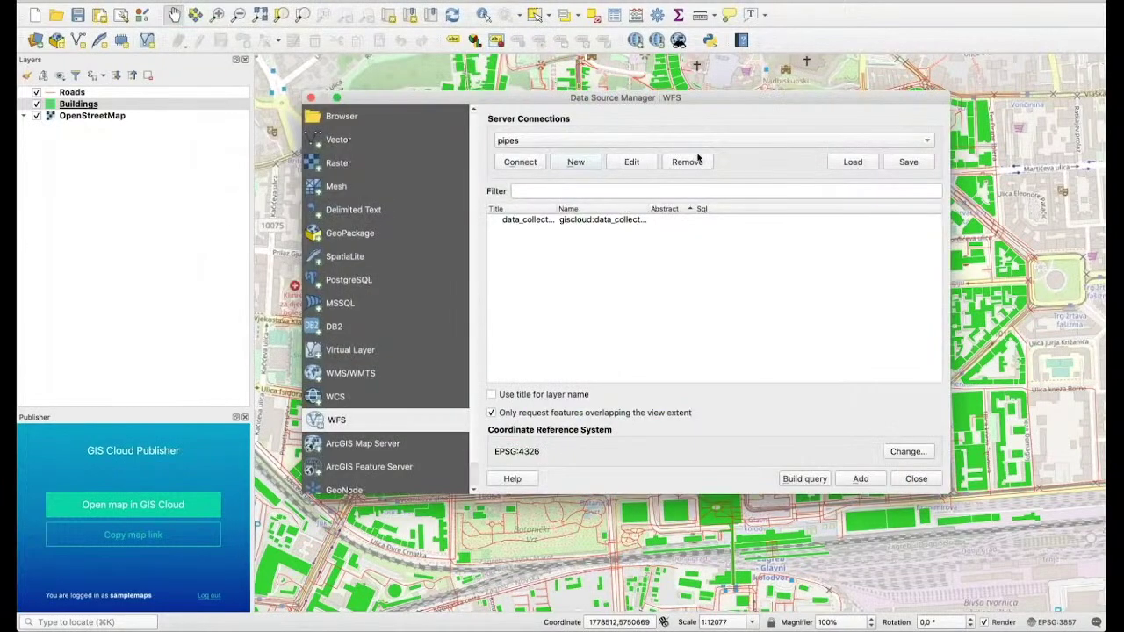
left_click(571, 164)
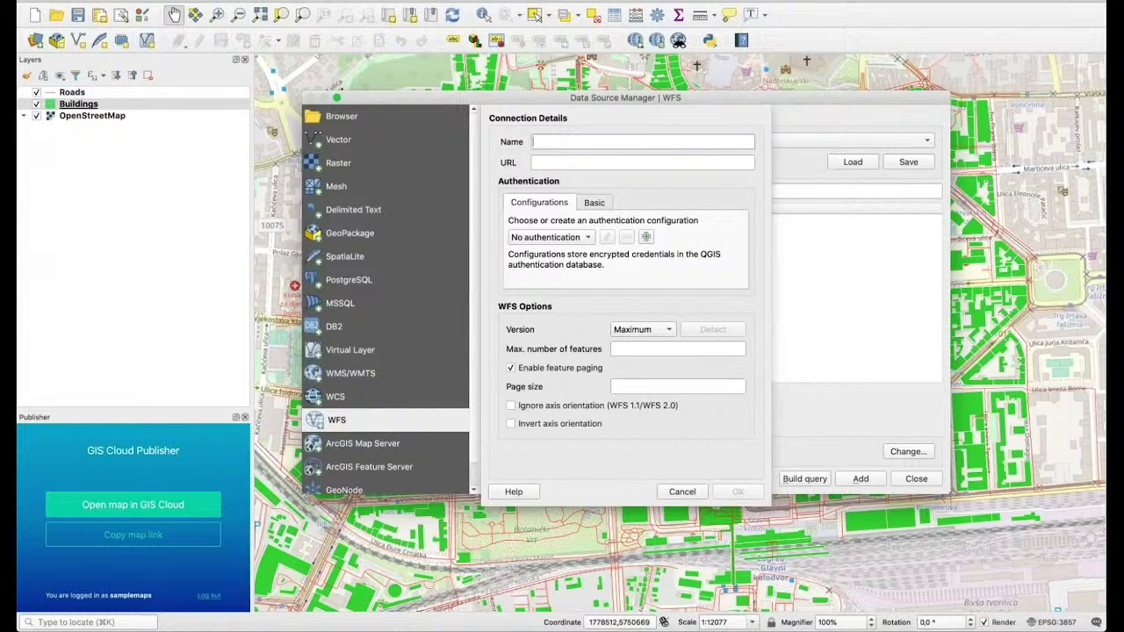
type("tree_data_collection")
left_click(563, 161)
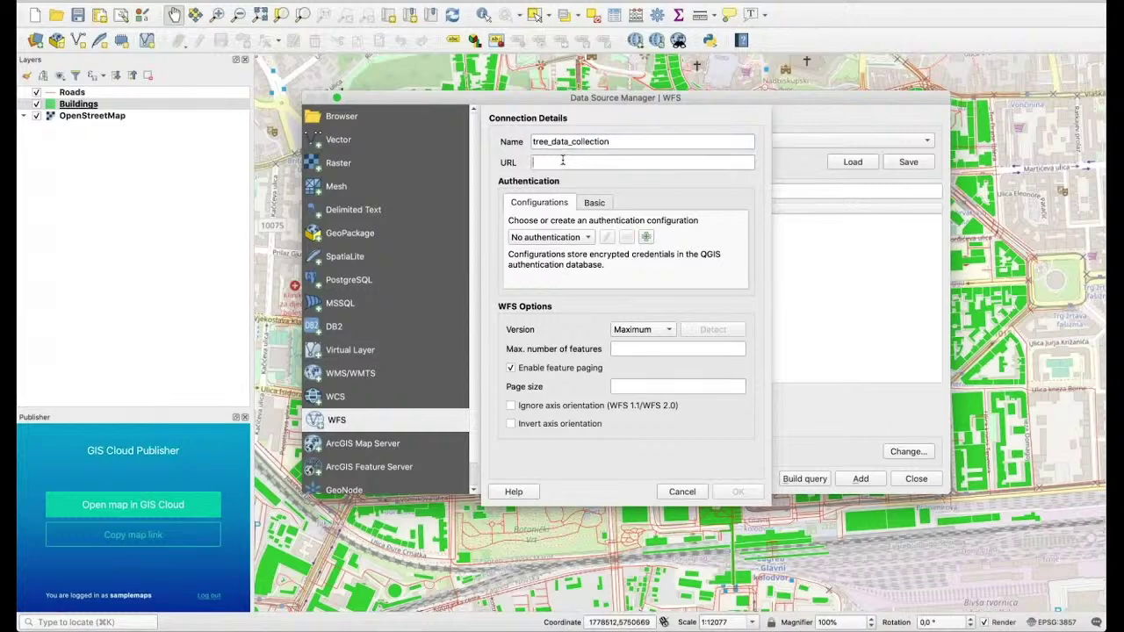
key("super+v")
Enter the GIS Cloud user name and password under Basic authentication and save the connection
left_click(594, 202)
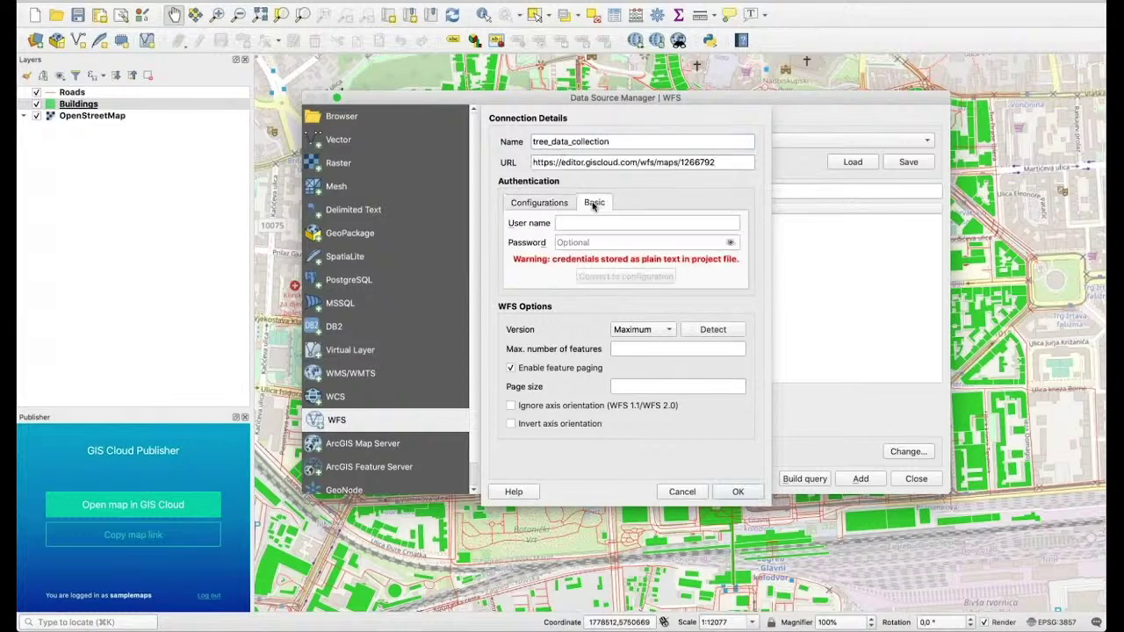
left_click(568, 223)
type("sa")
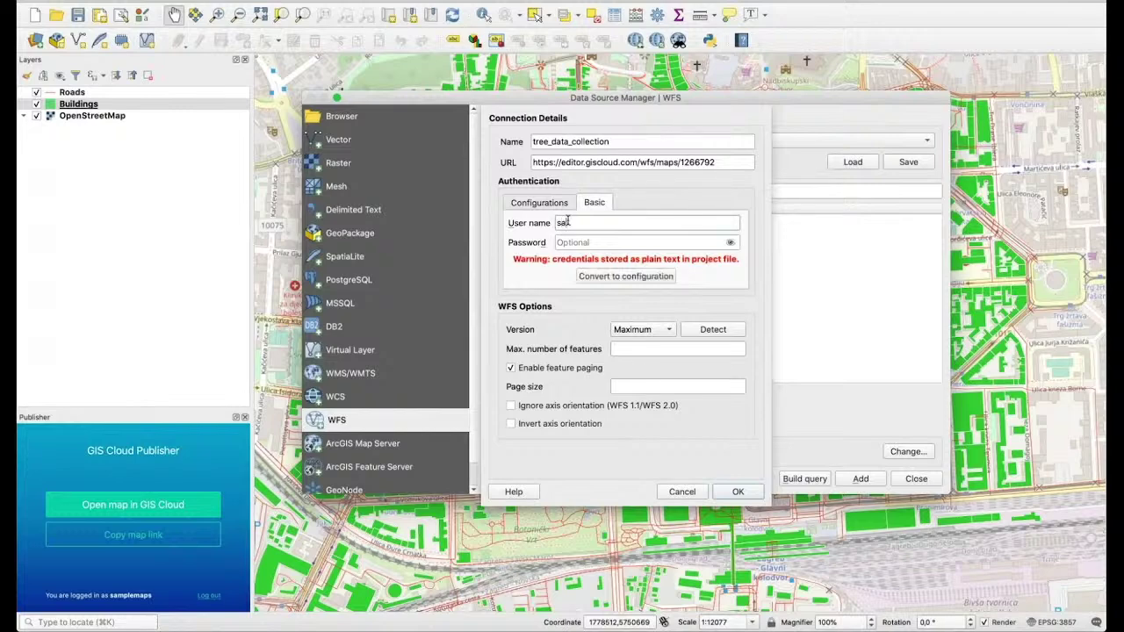
type("mplemaps")
key("Tab")
type("****")
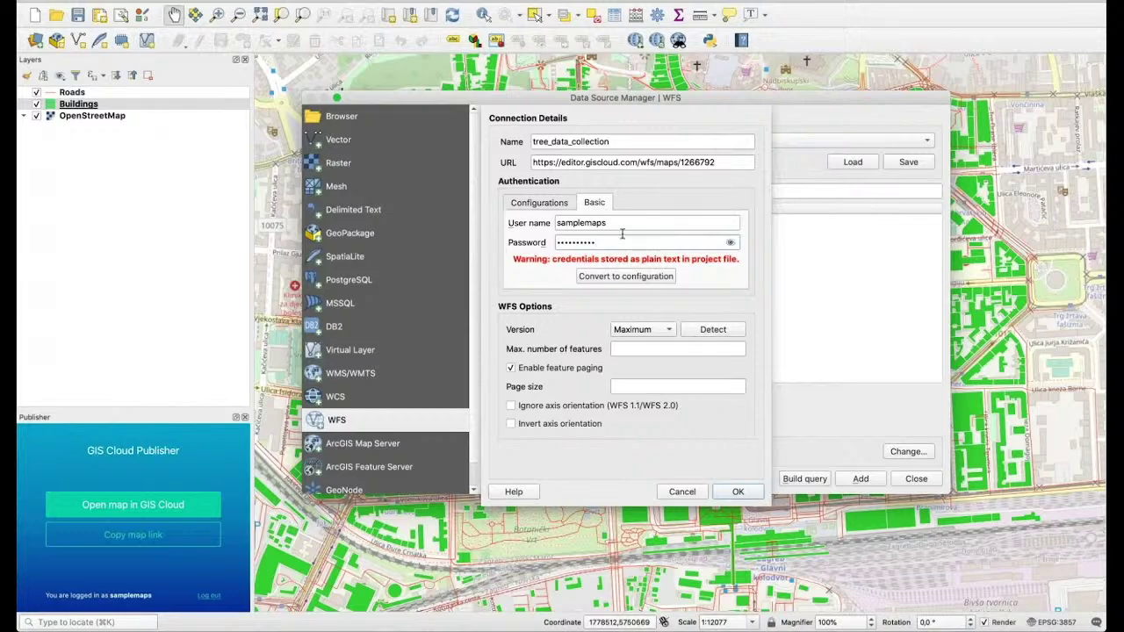
left_click(738, 492)
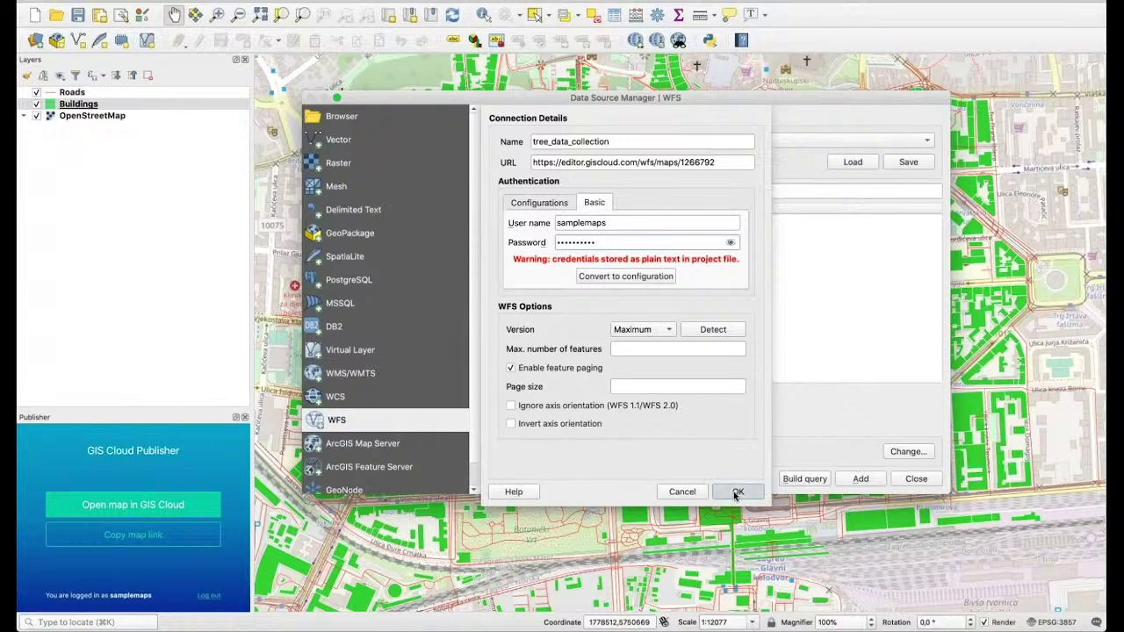
left_click(716, 364)
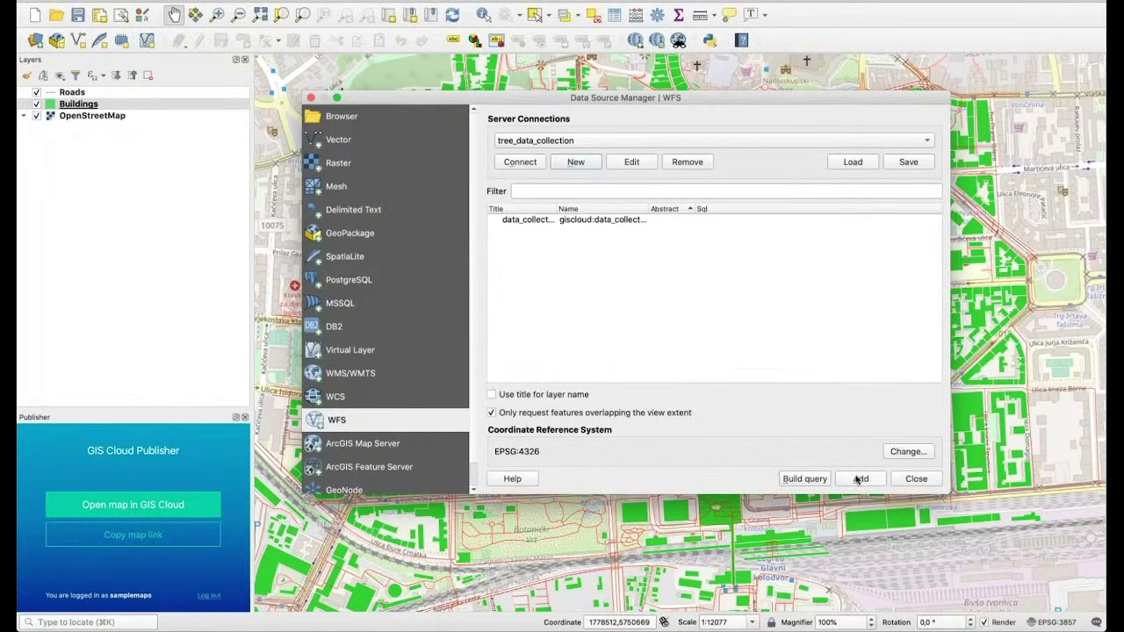
Add the giscloud:tree_qgis_demo layer from the WFS connection to the project
left_click(690, 222)
left_click(853, 481)
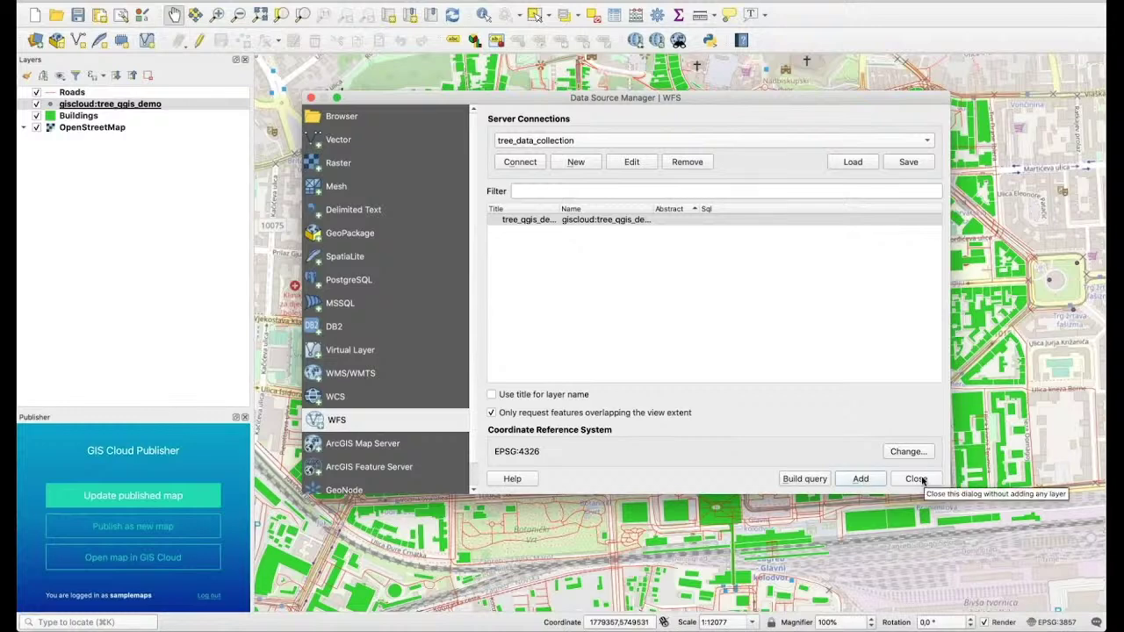
left_click(916, 479)
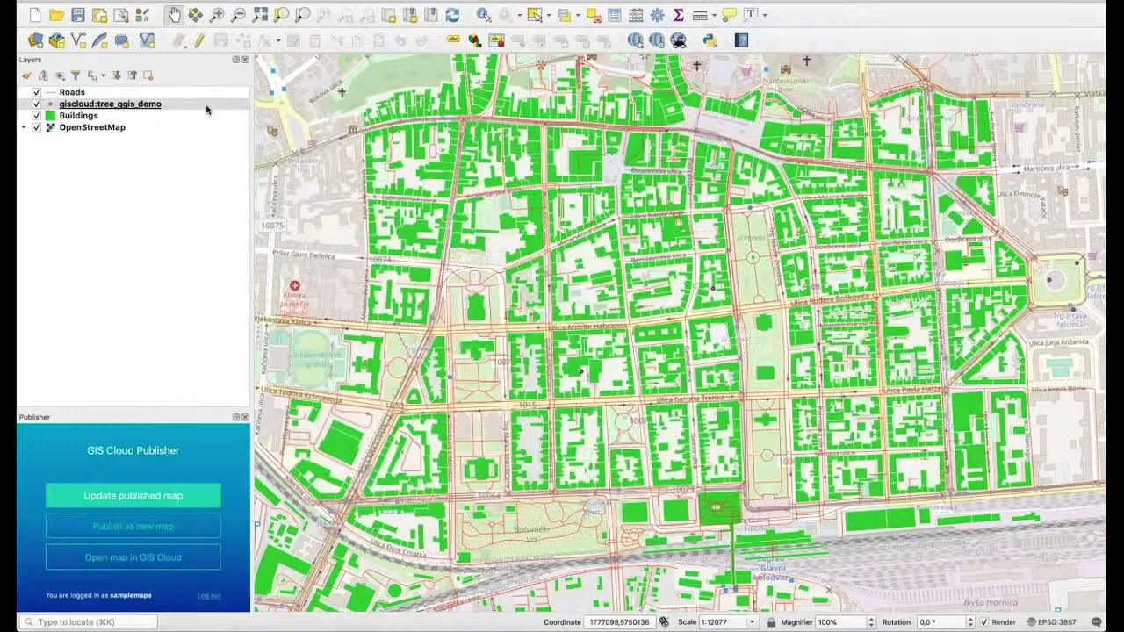
Show the feature count for tree_qgis_demo, revealing 8 trees, and zoom out
right_click(139, 103)
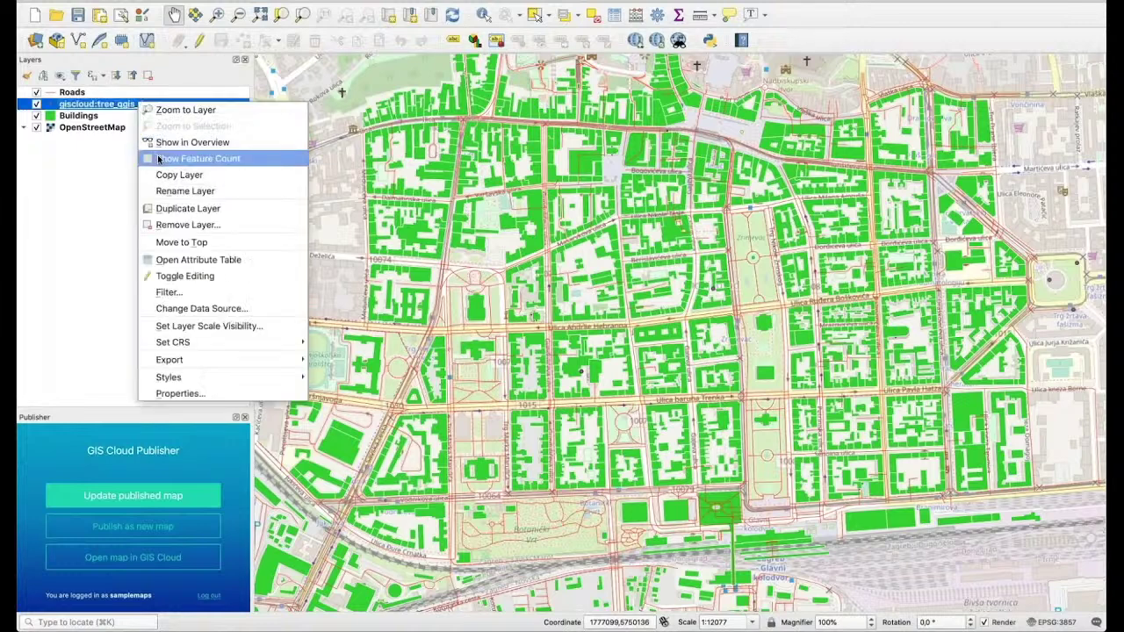
left_click(159, 158)
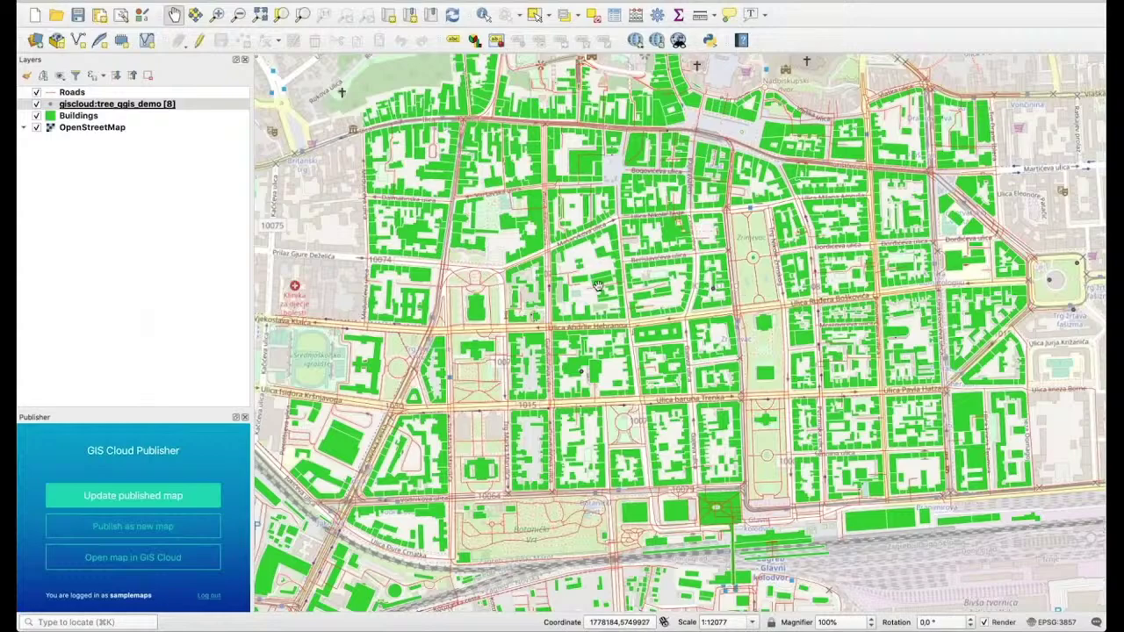
scroll(808, 330, "down", 2)
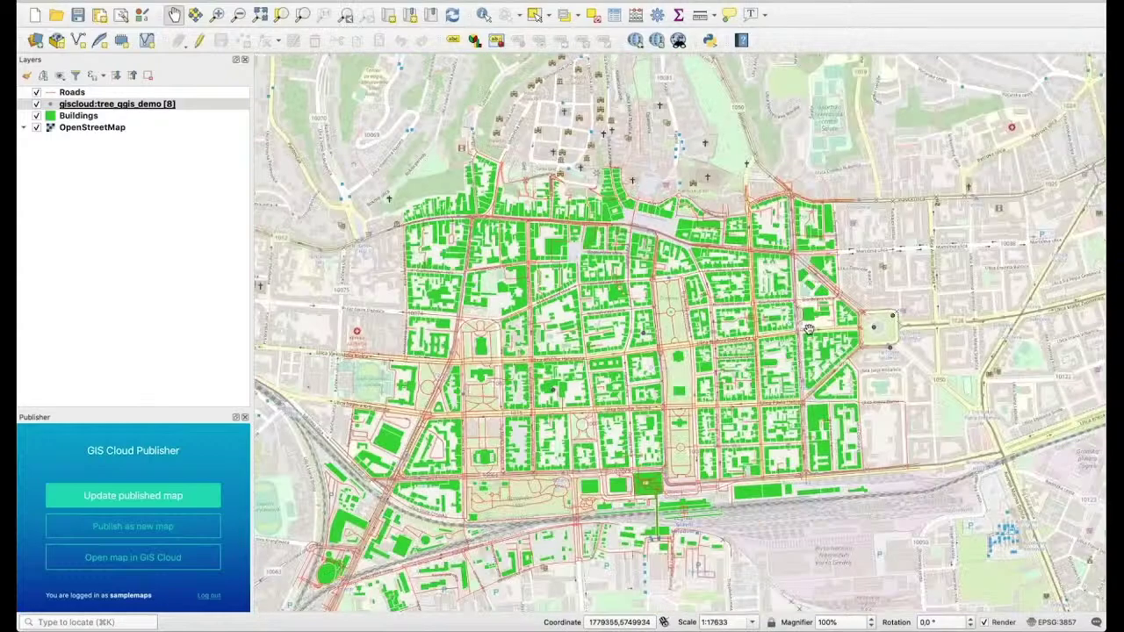
scroll(808, 329, "down", 2)
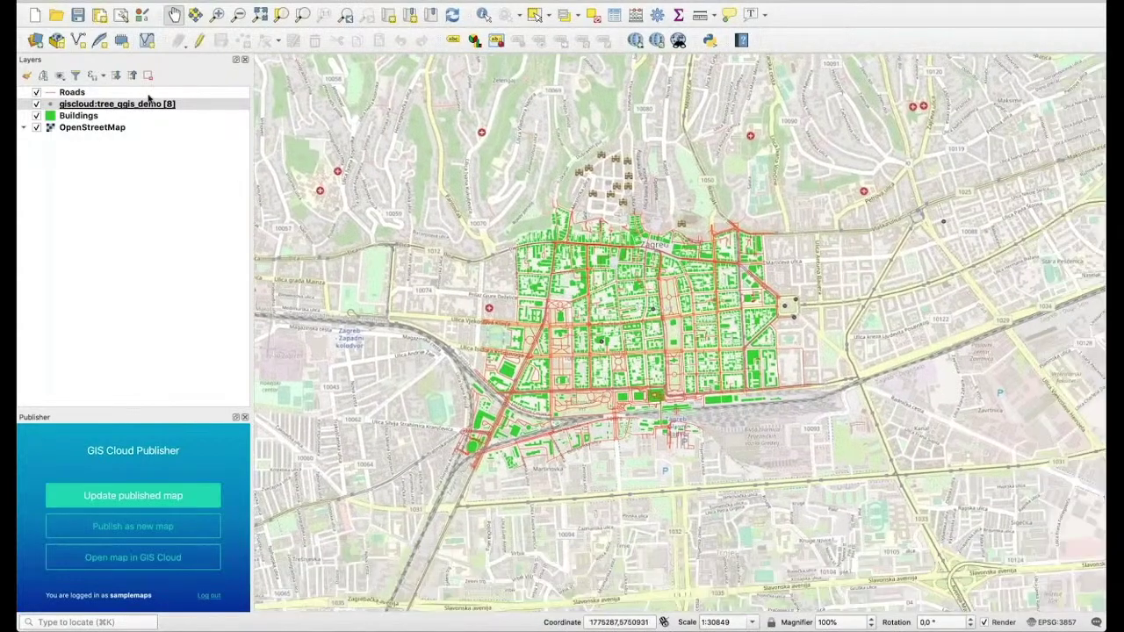
Change the tree_qgis_demo point symbol colour from purple to yellow #dbc40f
double_click(148, 104)
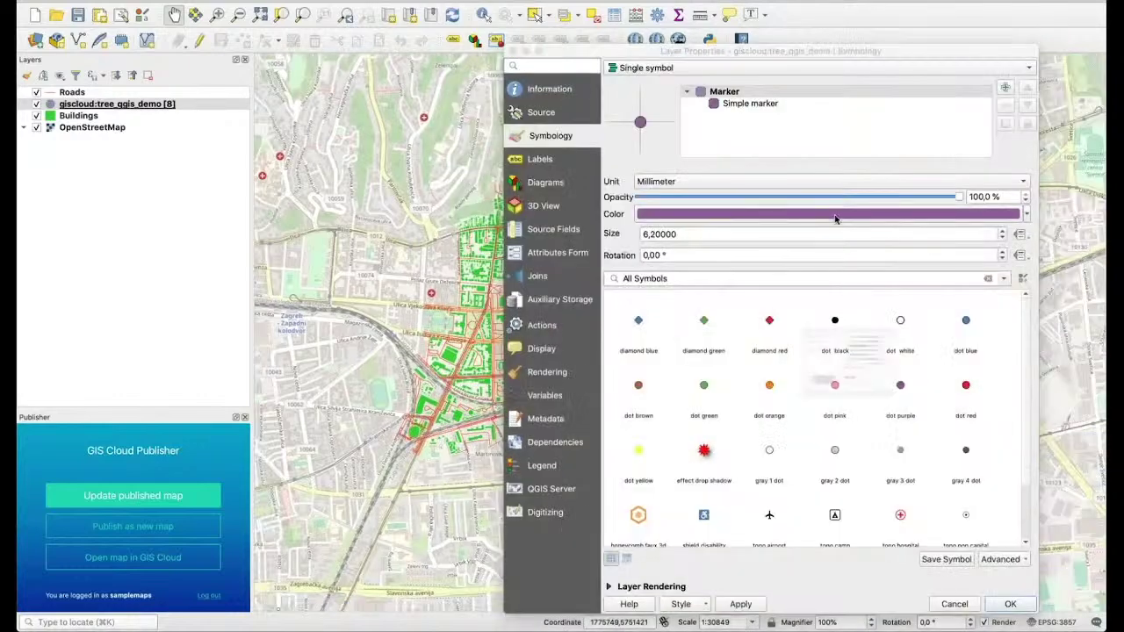
left_click(835, 219)
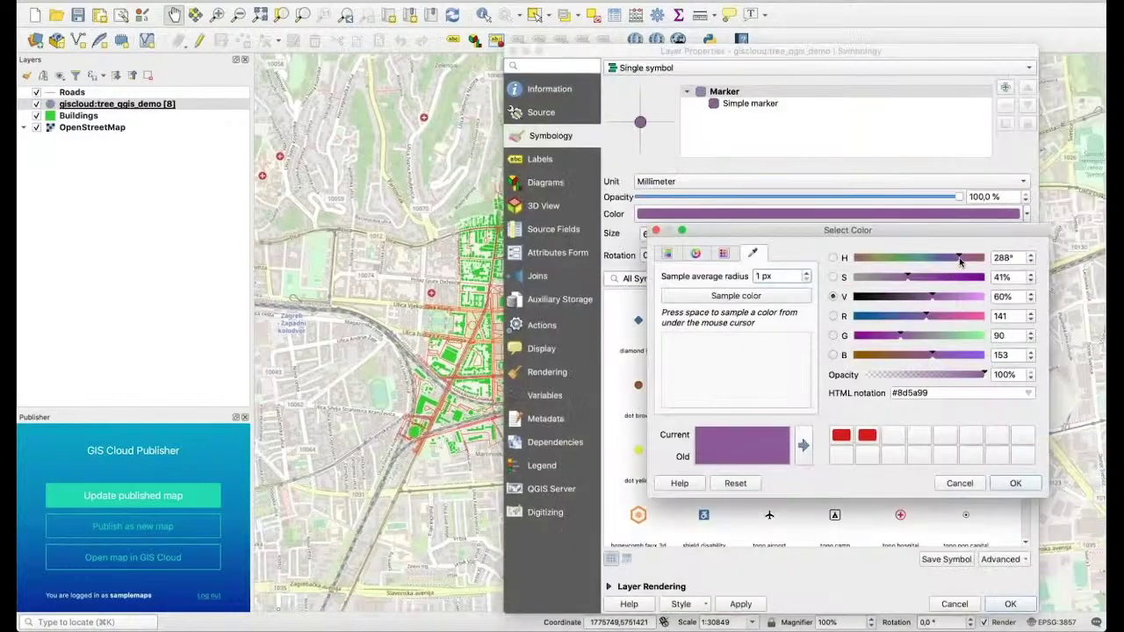
left_click_drag(960, 261, 873, 260)
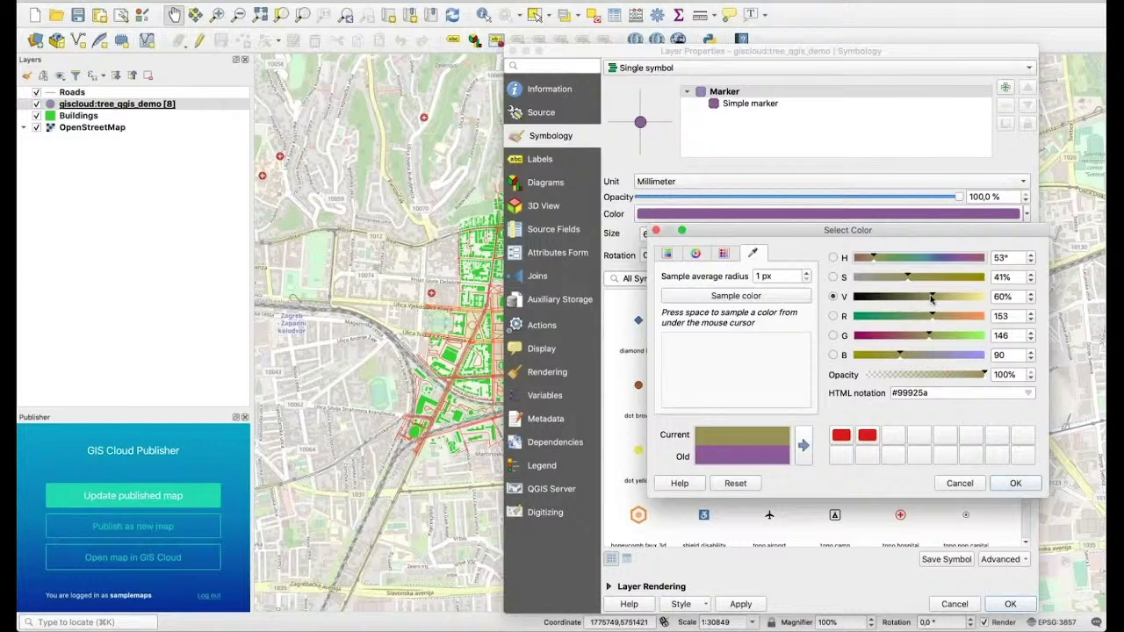
left_click_drag(932, 298, 975, 278)
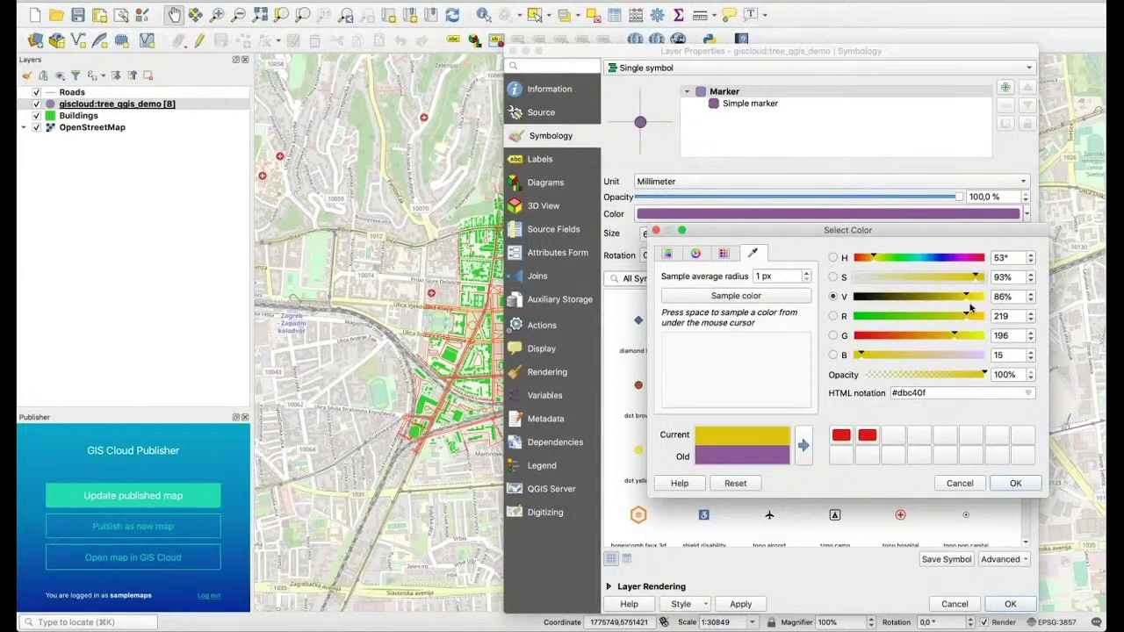
left_click(1016, 483)
left_click(1010, 604)
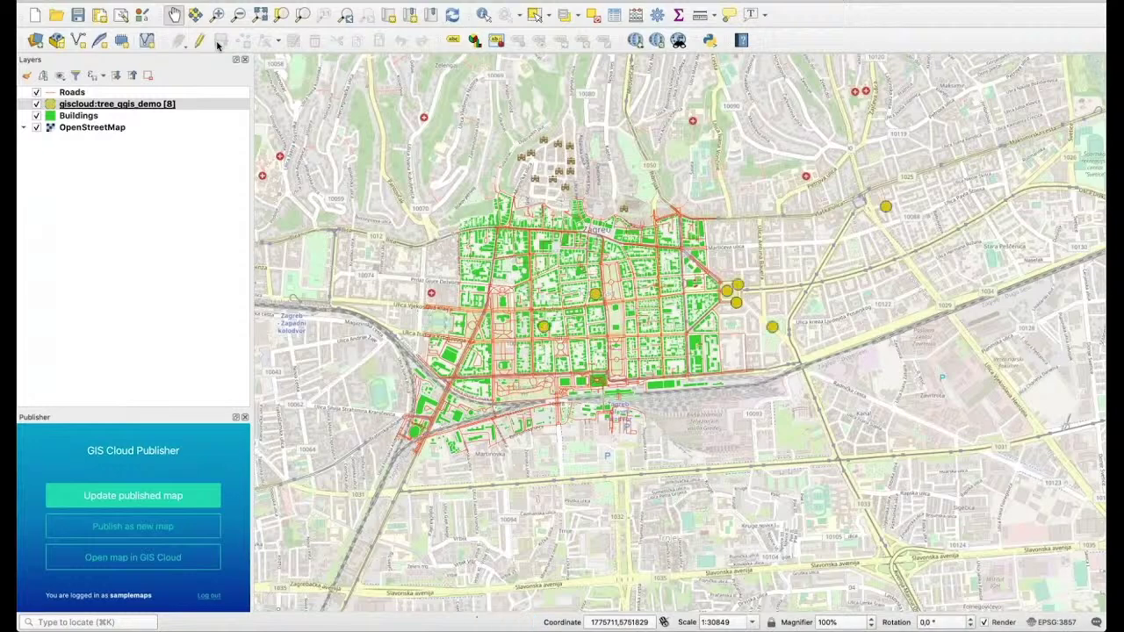
Toggle editing on tree_qgis_demo and open the Koprivnica tree point's attribute form
left_click(201, 41)
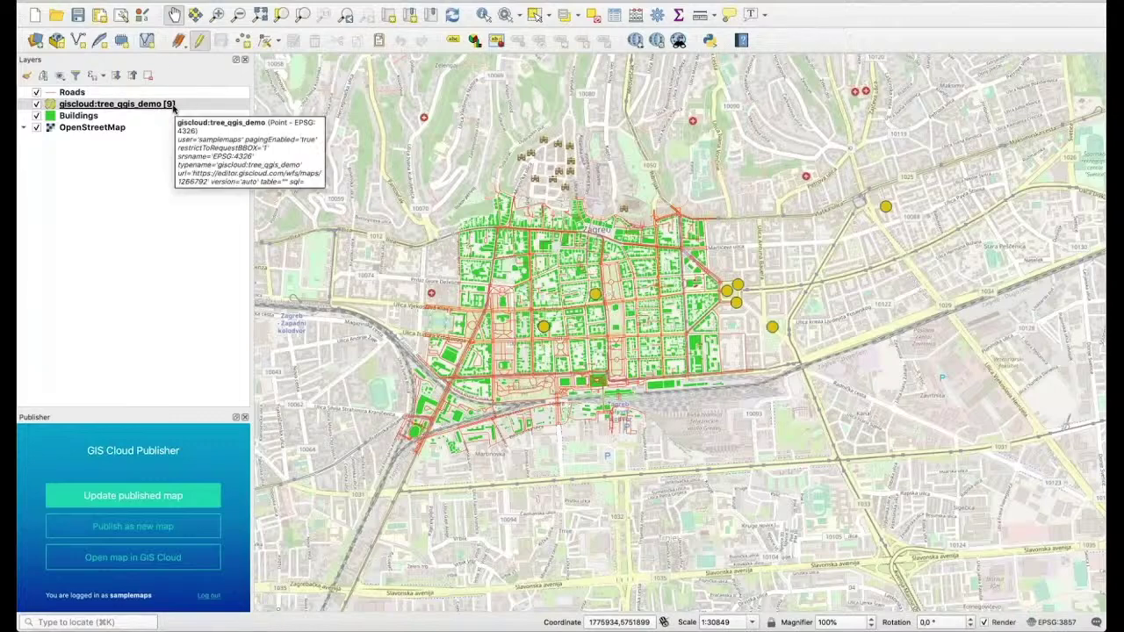
scroll(800, 281, "down", 2)
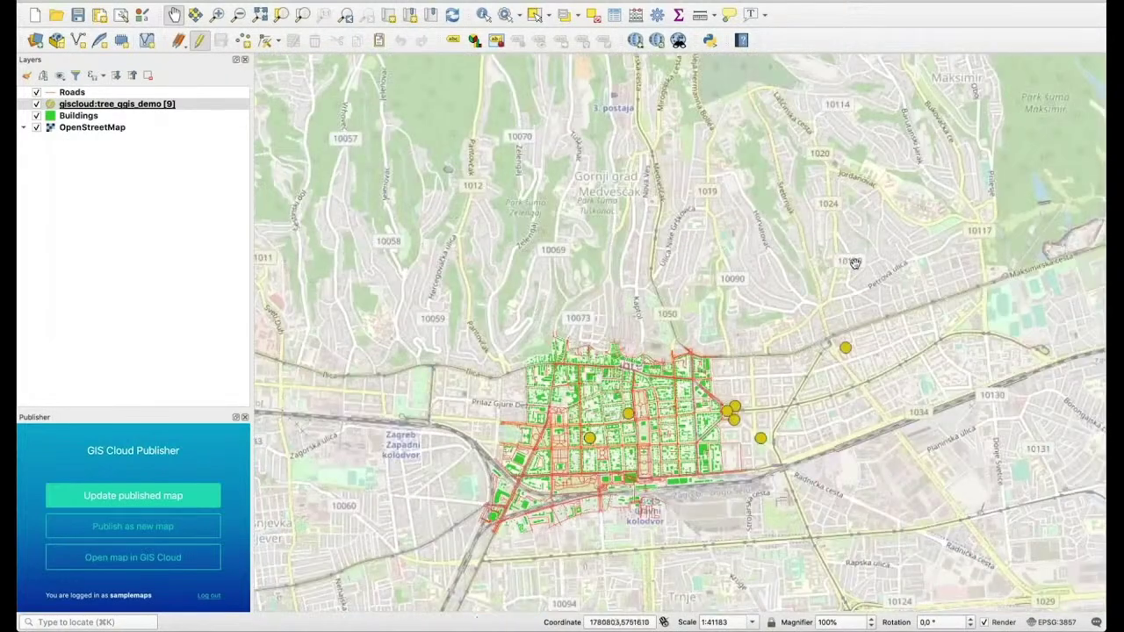
scroll(692, 181, "down", 2)
scroll(692, 181, "down", 4)
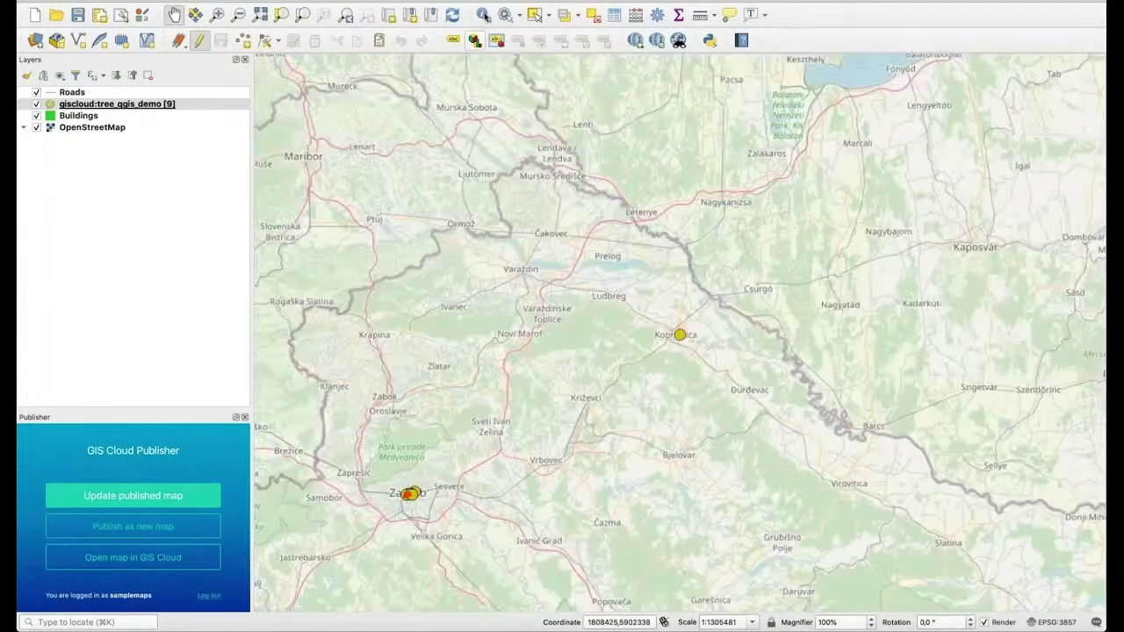
left_click(485, 16)
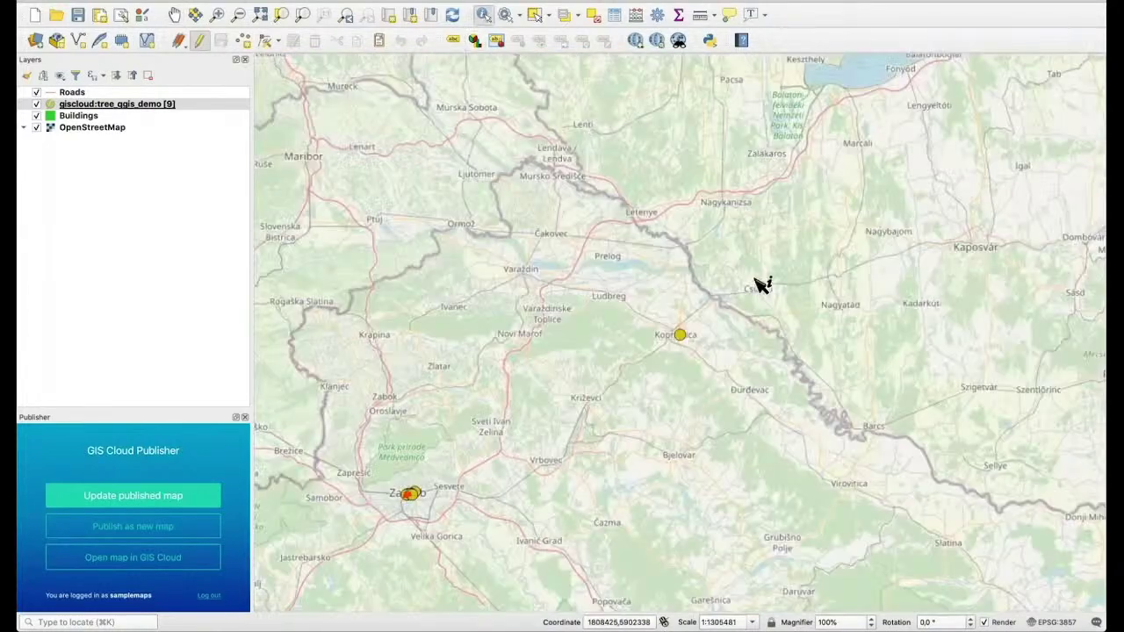
left_click(679, 334)
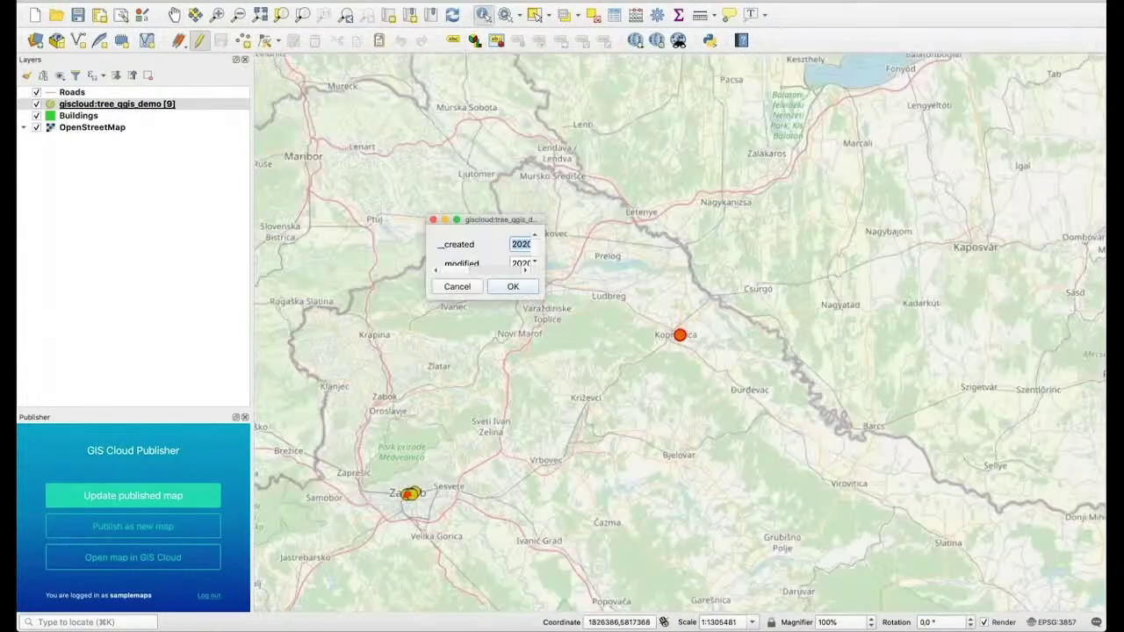
left_click_drag(541, 301, 880, 533)
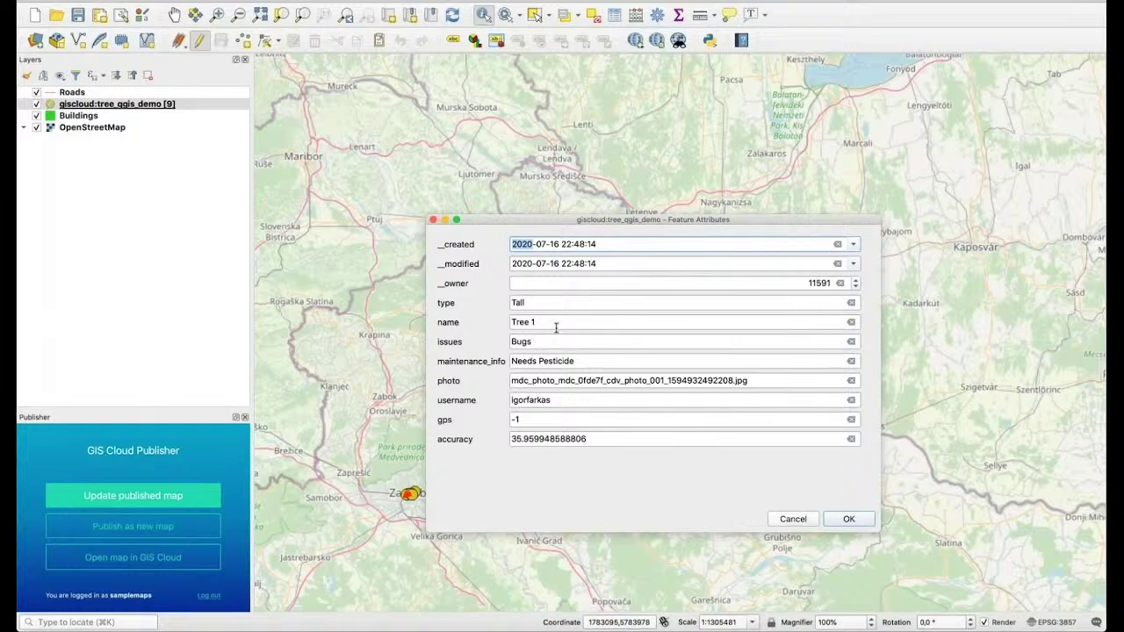
Change Tree 1's issues value from Bugs to 'Disease 123'
left_click(851, 342)
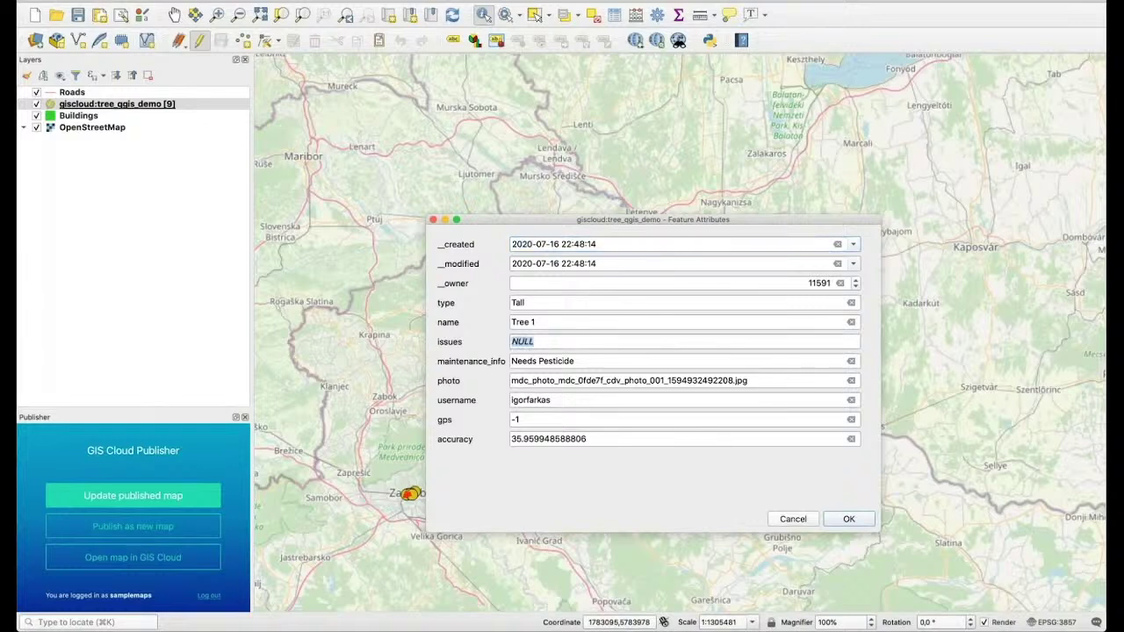
left_click(726, 346)
key("BackSpace")
key("BackSpace")
key("BackSpace")
key("BackSpace")
type("Dis")
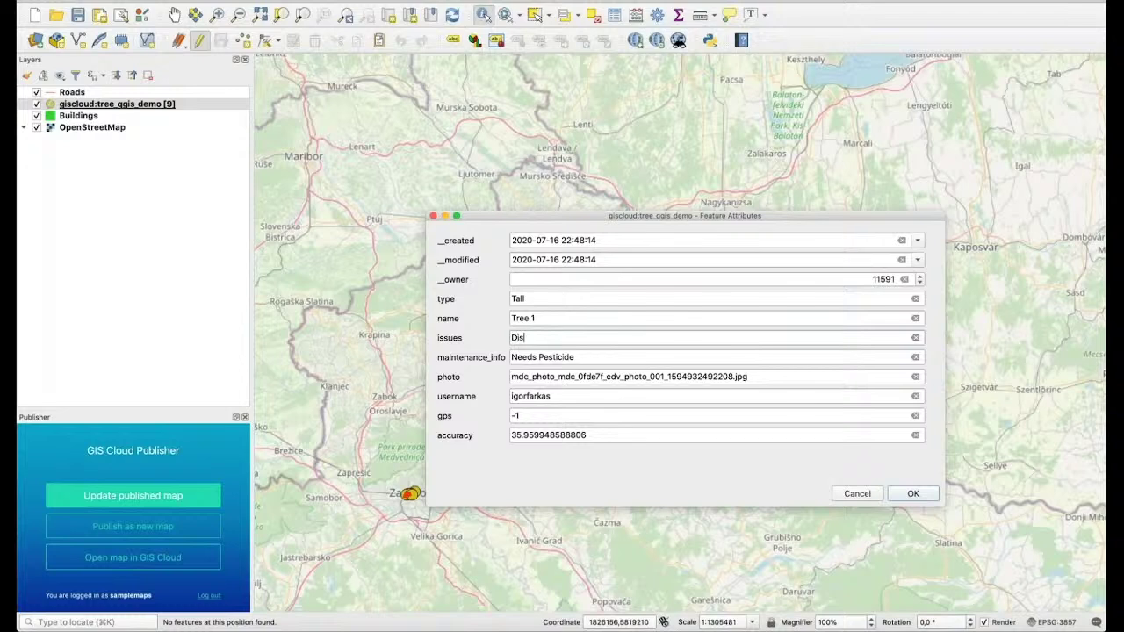
type("ease 123")
left_click(914, 494)
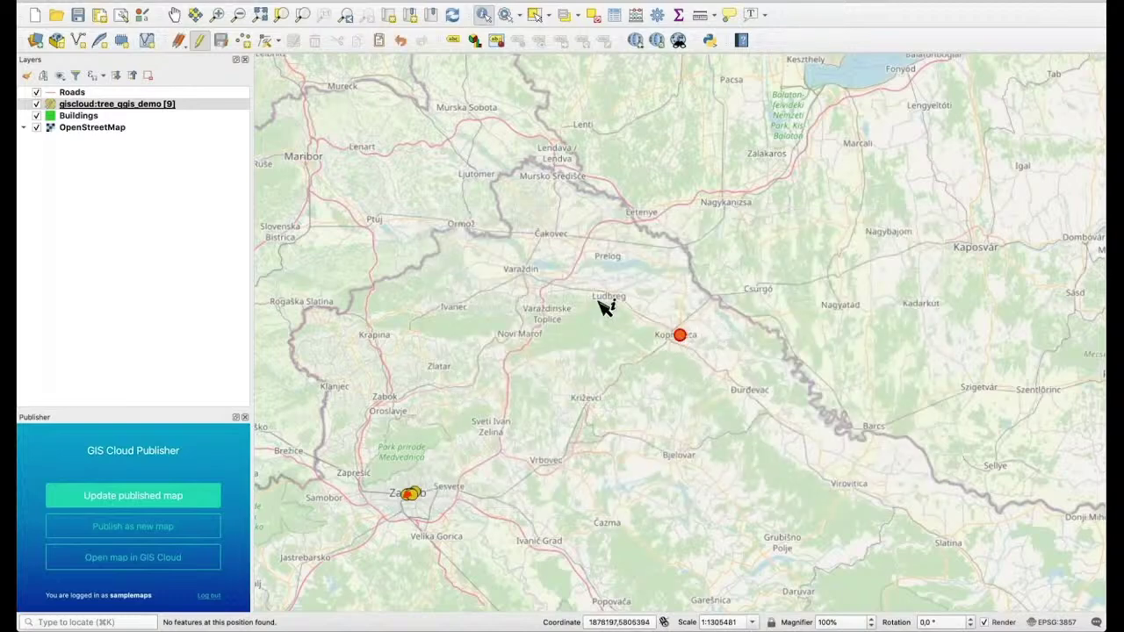
Save the layer edits to the server and return to GIS Cloud Map Editor
left_click_drag(518, 372, 646, 246)
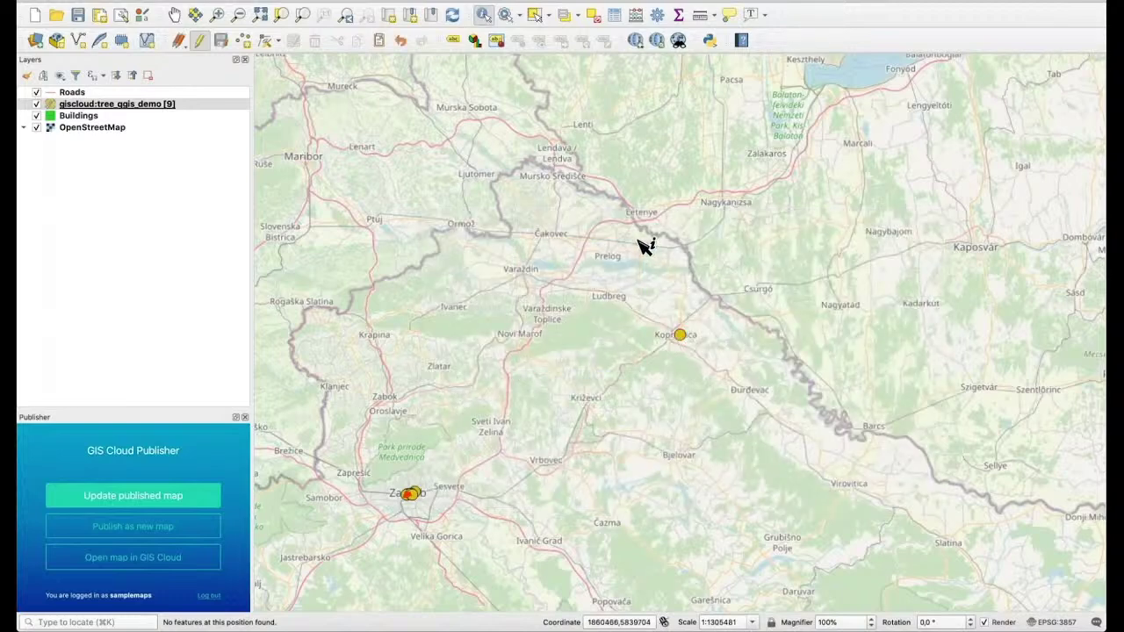
left_click(221, 40)
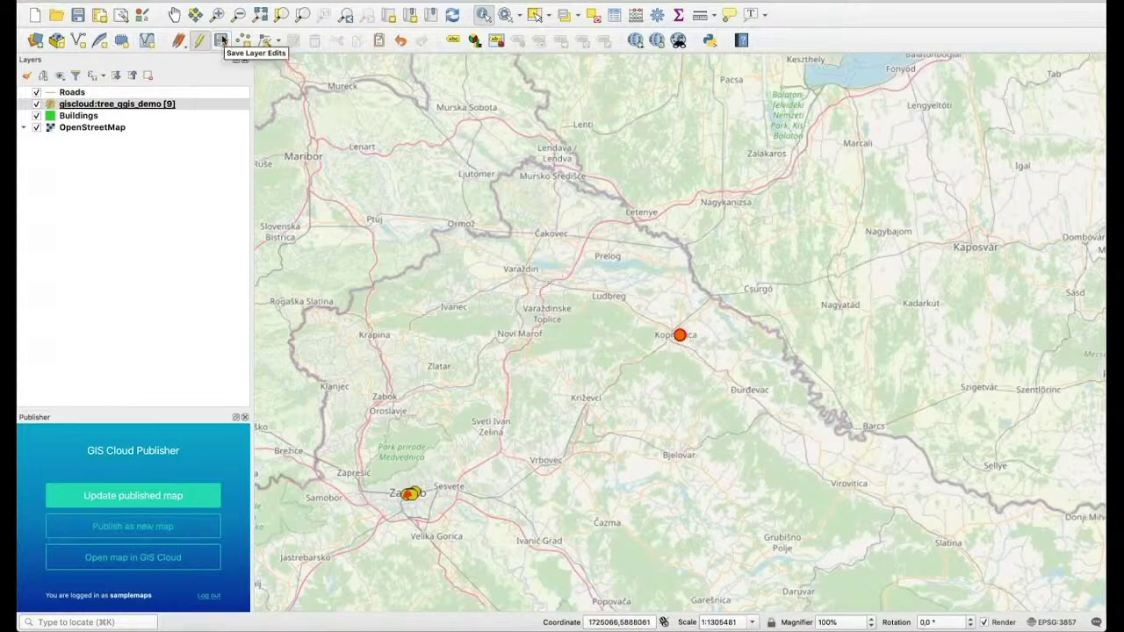
left_click(221, 40)
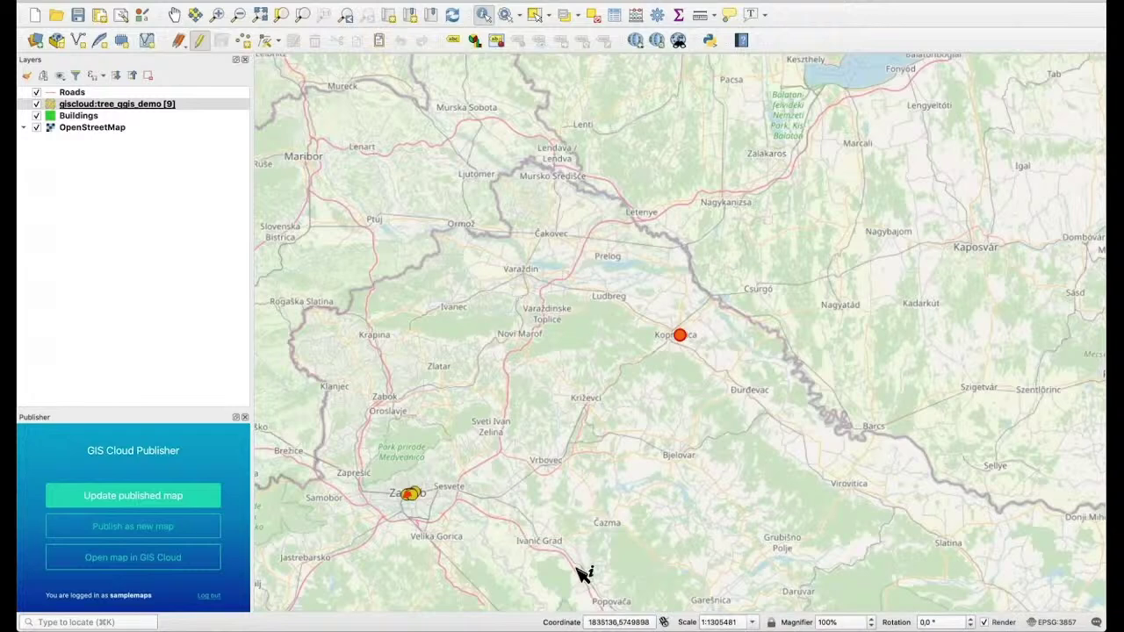
left_click(610, 620)
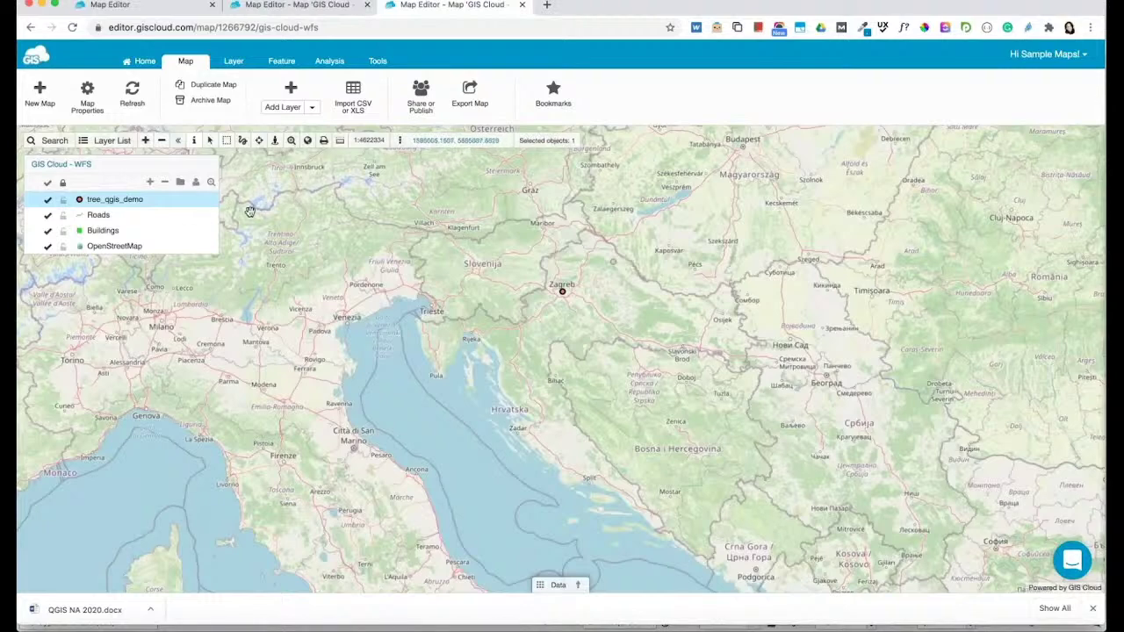
Check Tree 1's updated record and attached photo, then close its details
scroll(553, 323, "up", 3)
scroll(552, 325, "down", 3)
scroll(615, 268, "up", 5)
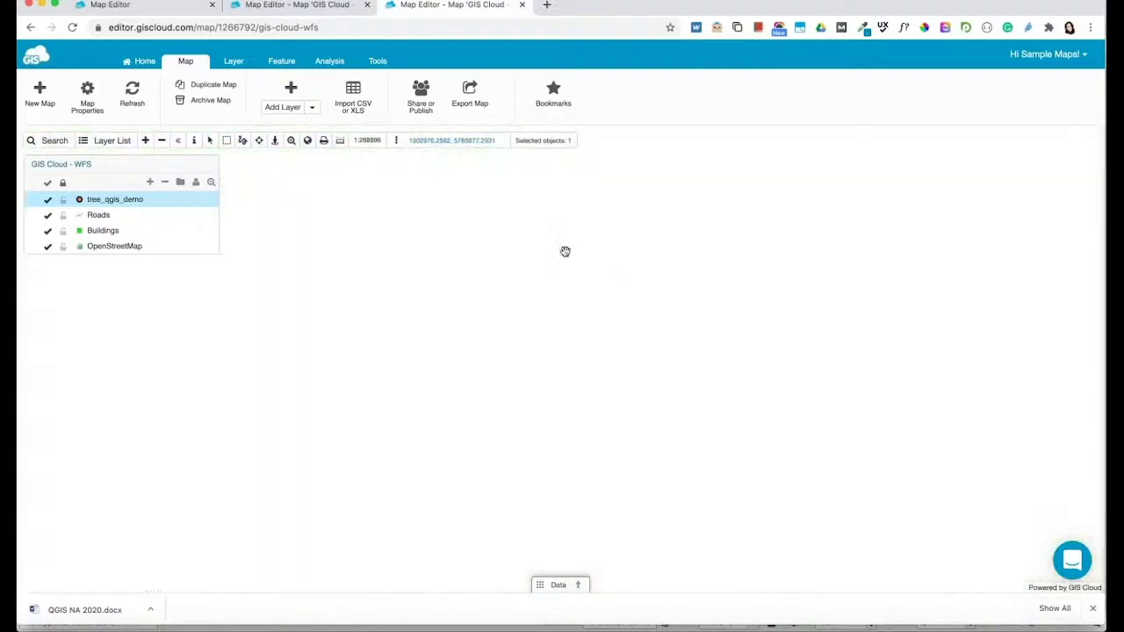
scroll(693, 363, "down", 3)
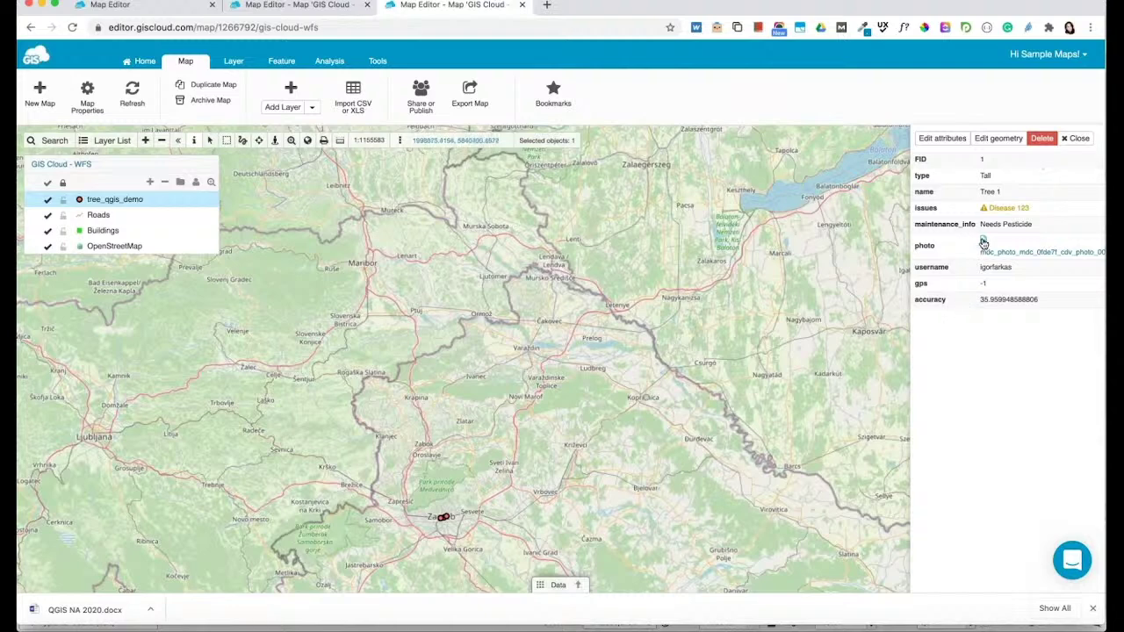
mouse_move(985, 208)
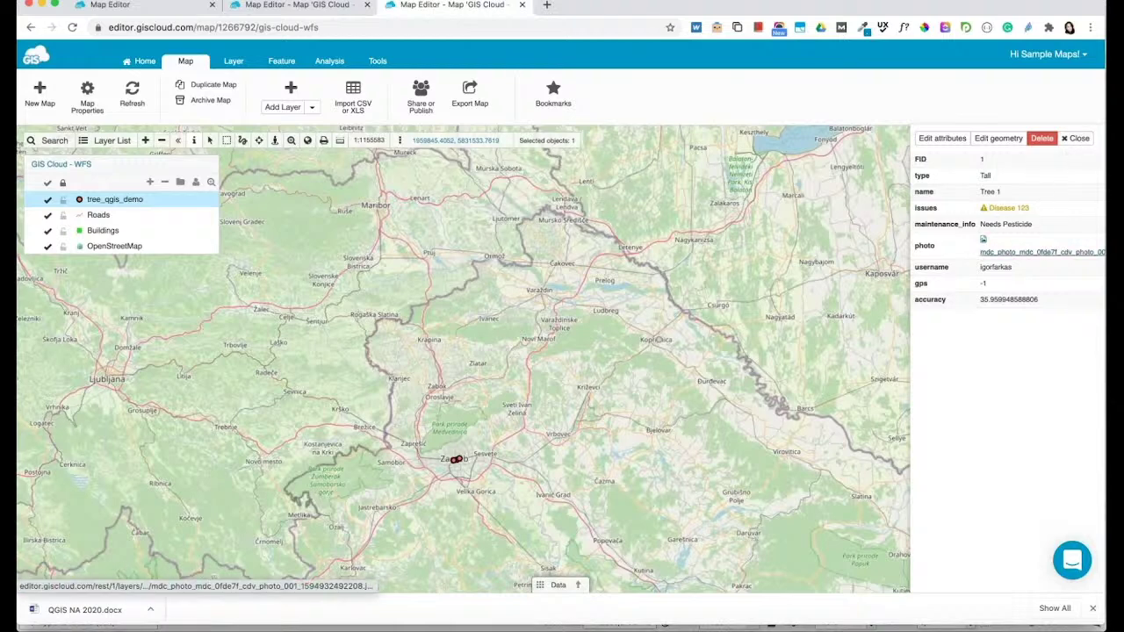
left_click(1041, 252)
left_click(1066, 142)
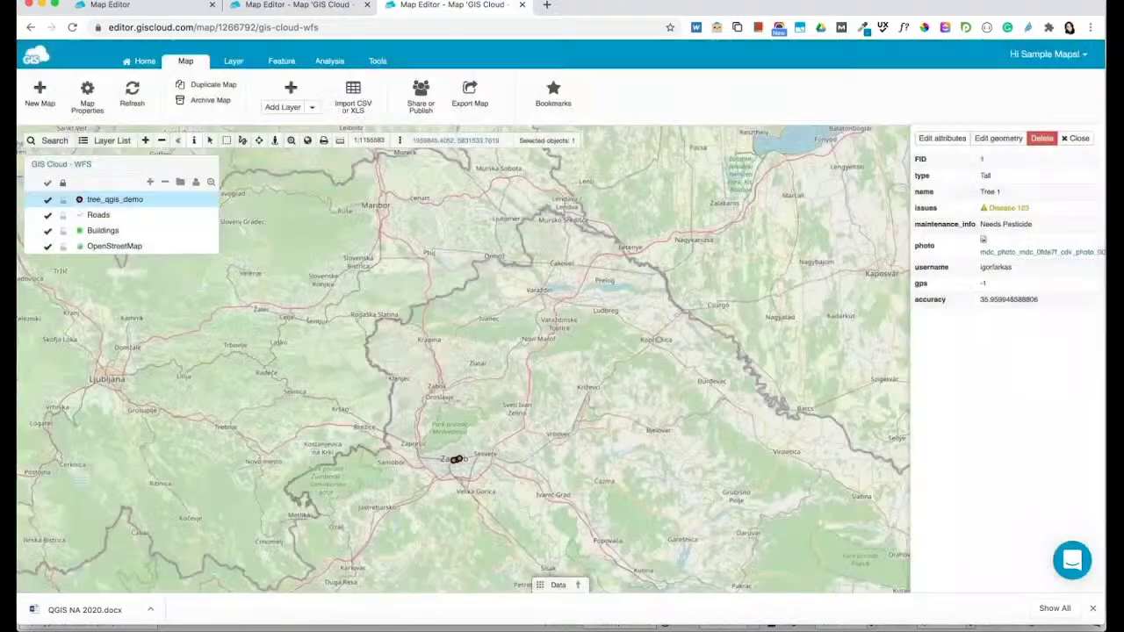
left_click(1068, 143)
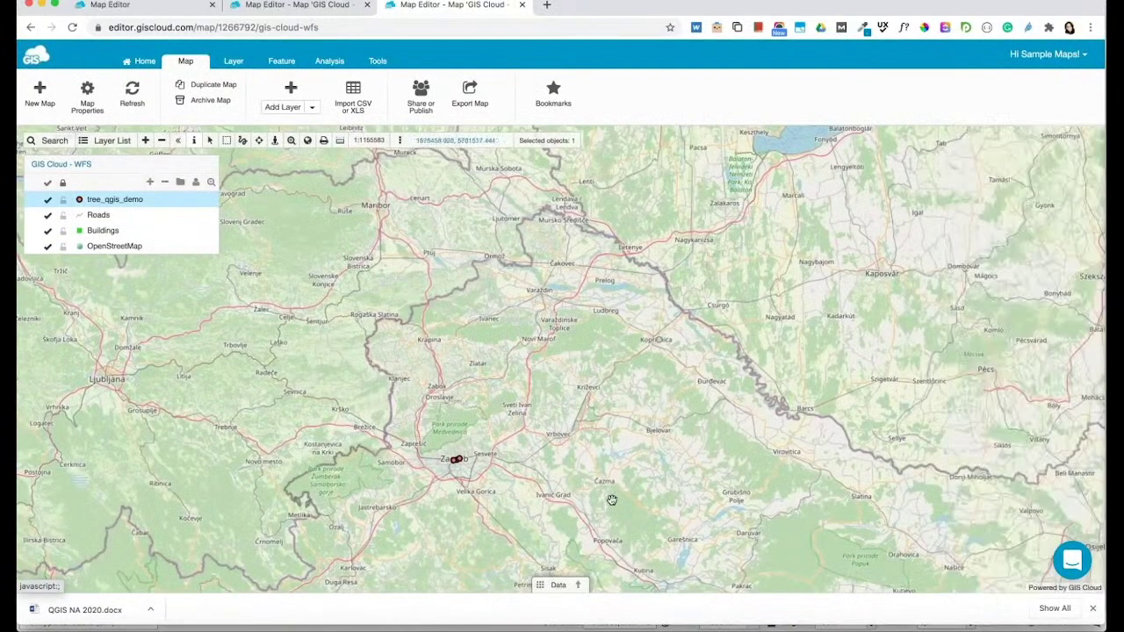
Review the nine-tree attribute table, then zoom in closer around Zagreb
left_click(558, 584)
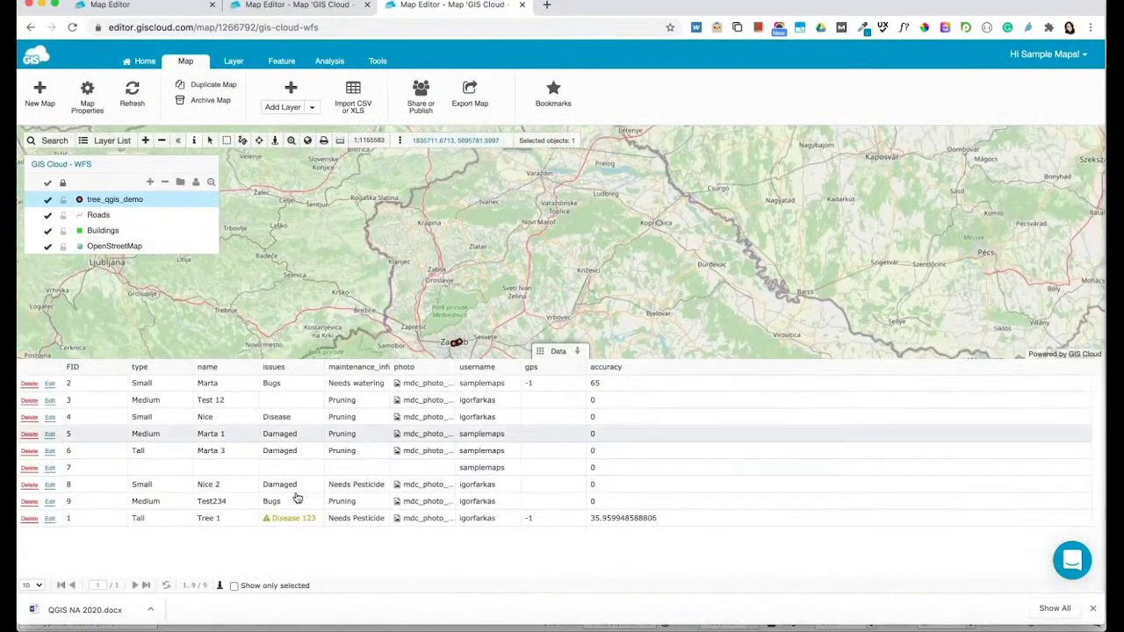
left_click(580, 352)
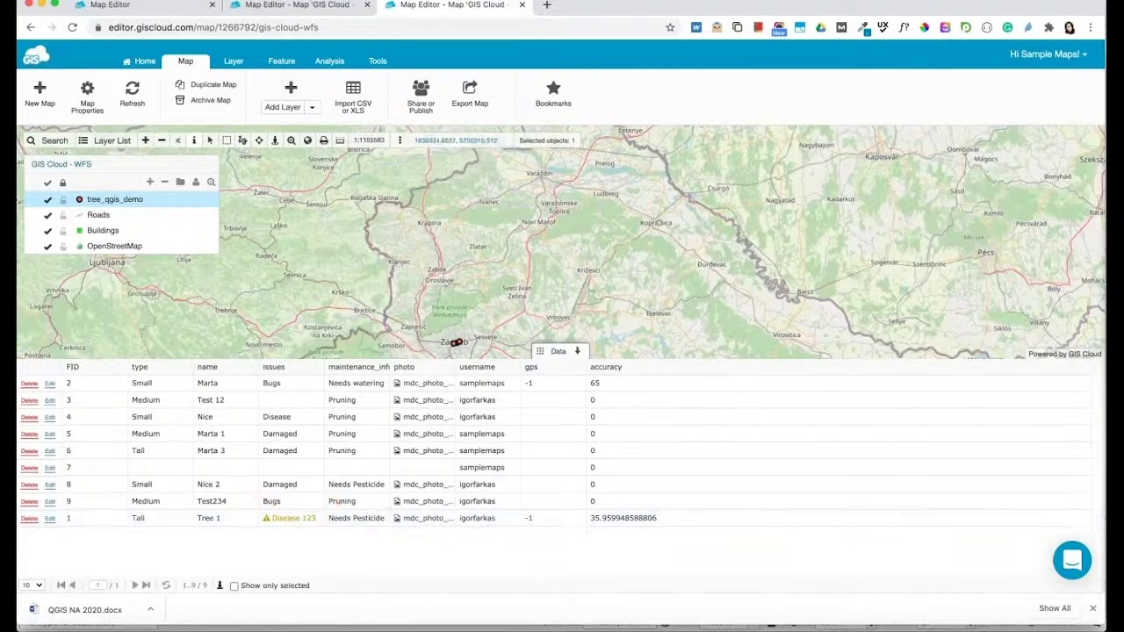
left_click(146, 141)
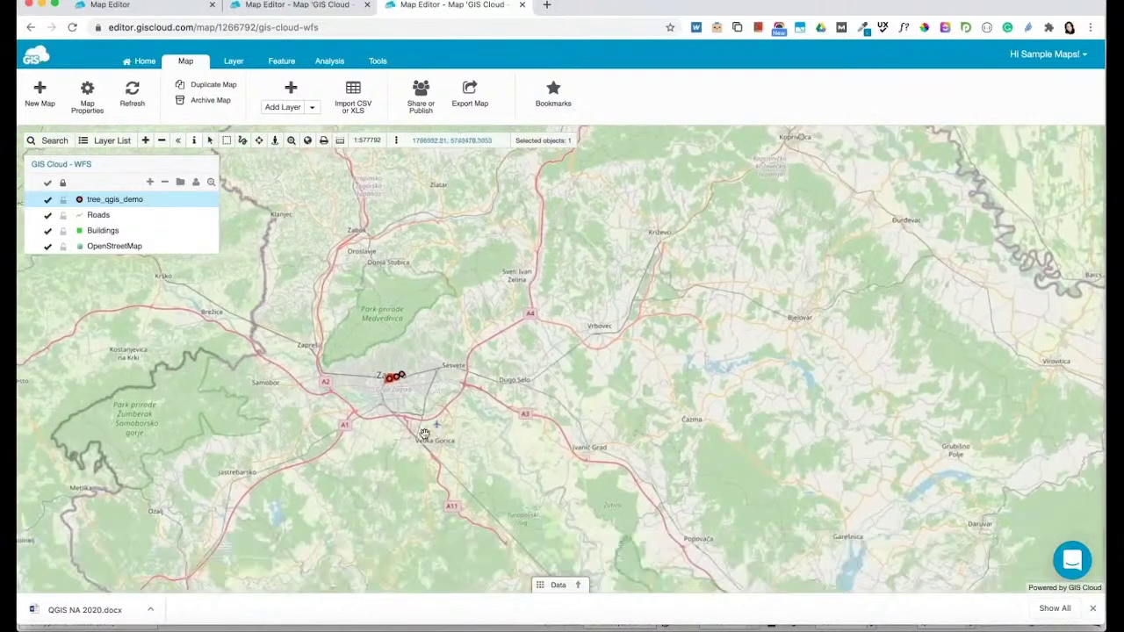
scroll(147, 440, "up", 2)
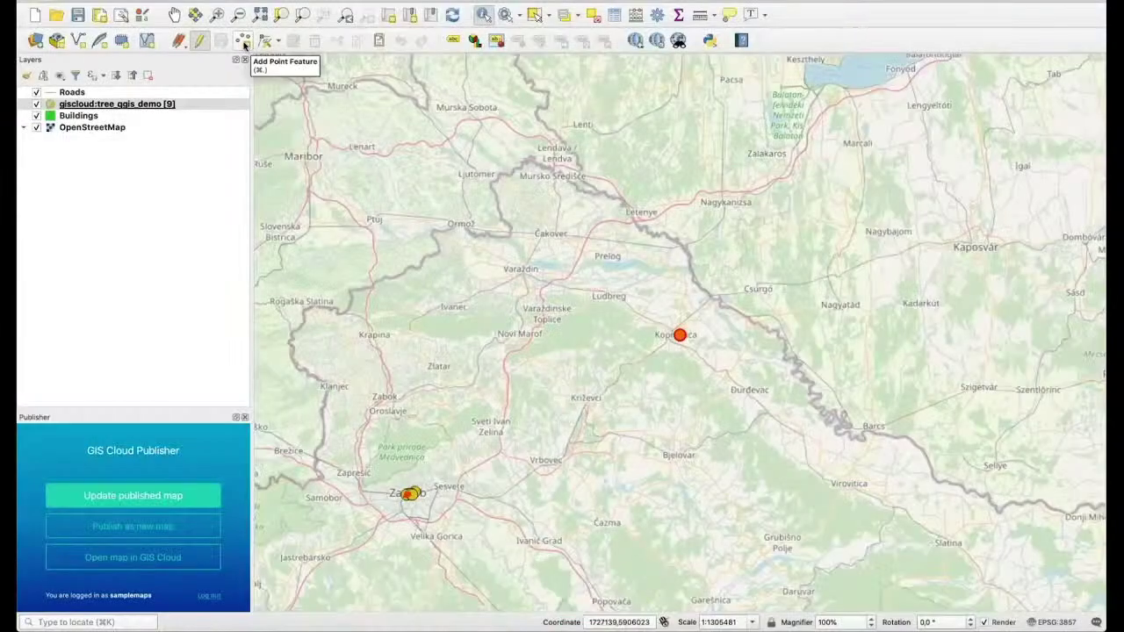
Add a new tree point near Križevci with empty attributes and save the layer edits
left_click(245, 44)
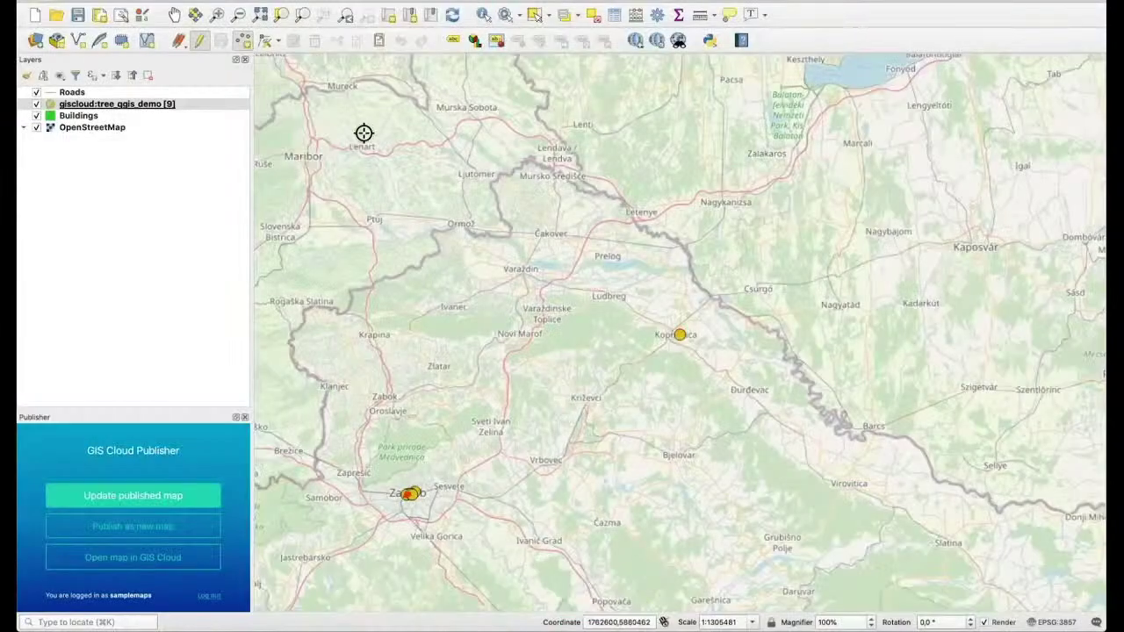
left_click(547, 418)
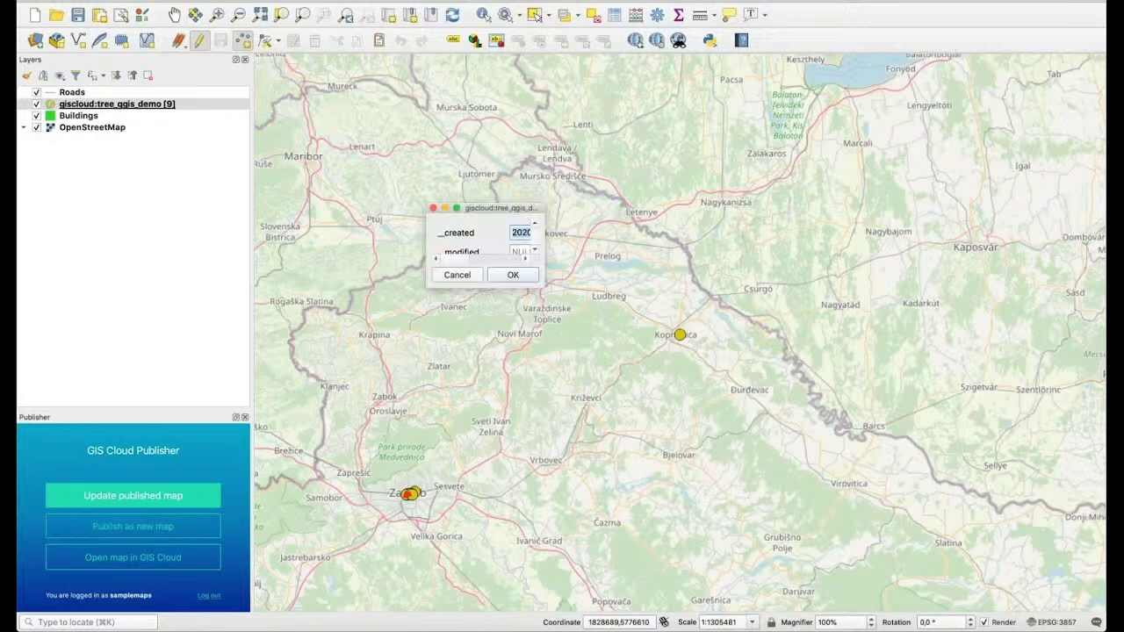
left_click_drag(543, 290, 808, 521)
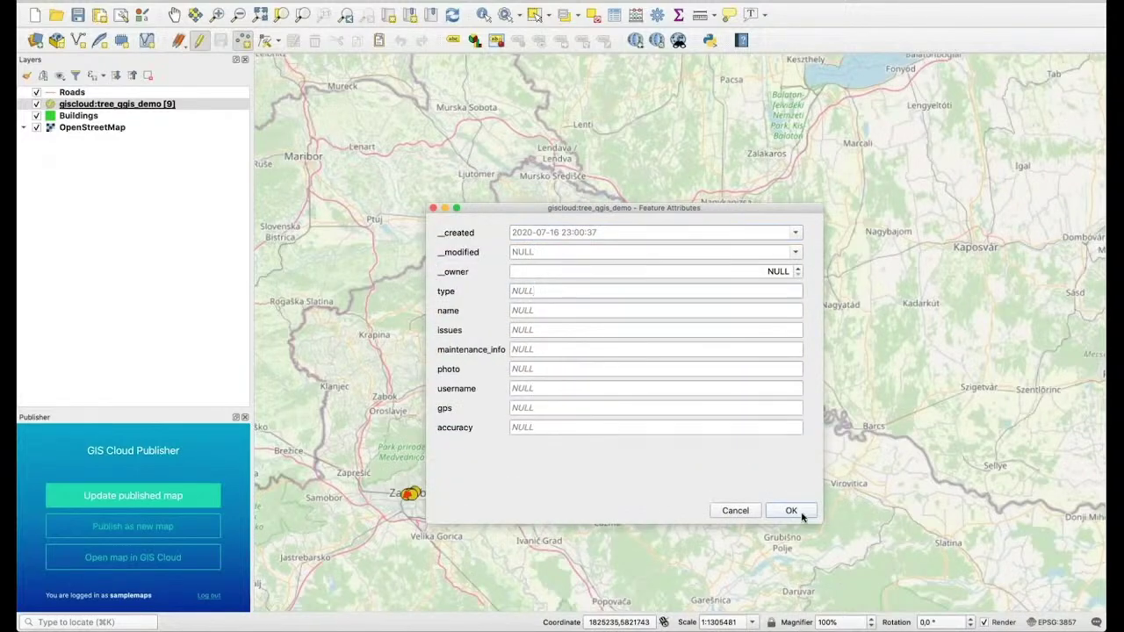
left_click(793, 512)
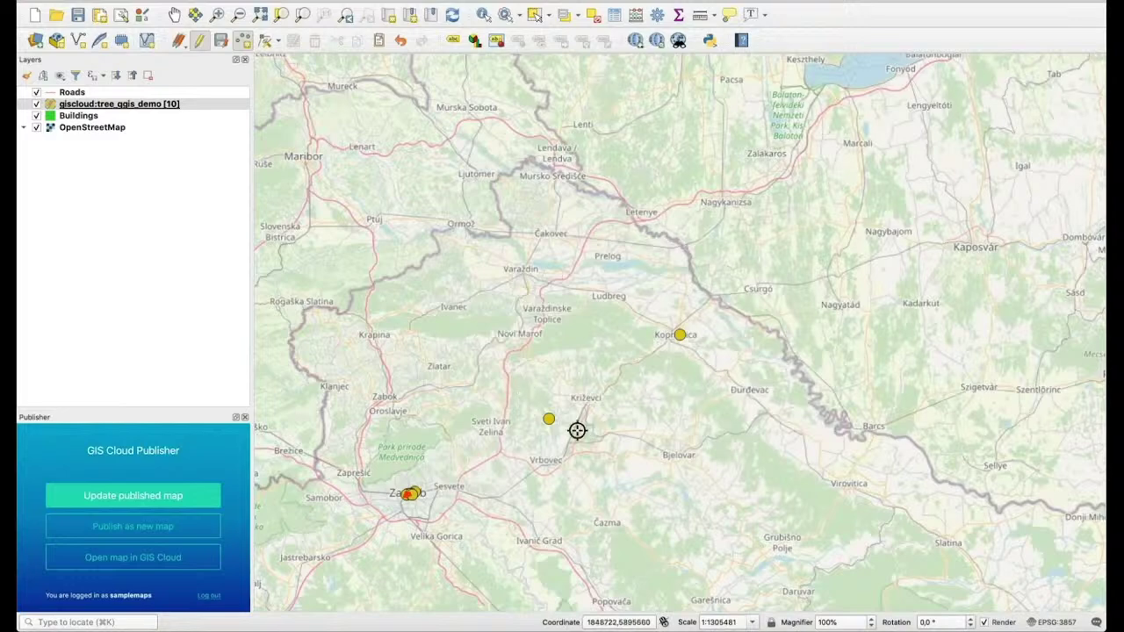
left_click(221, 41)
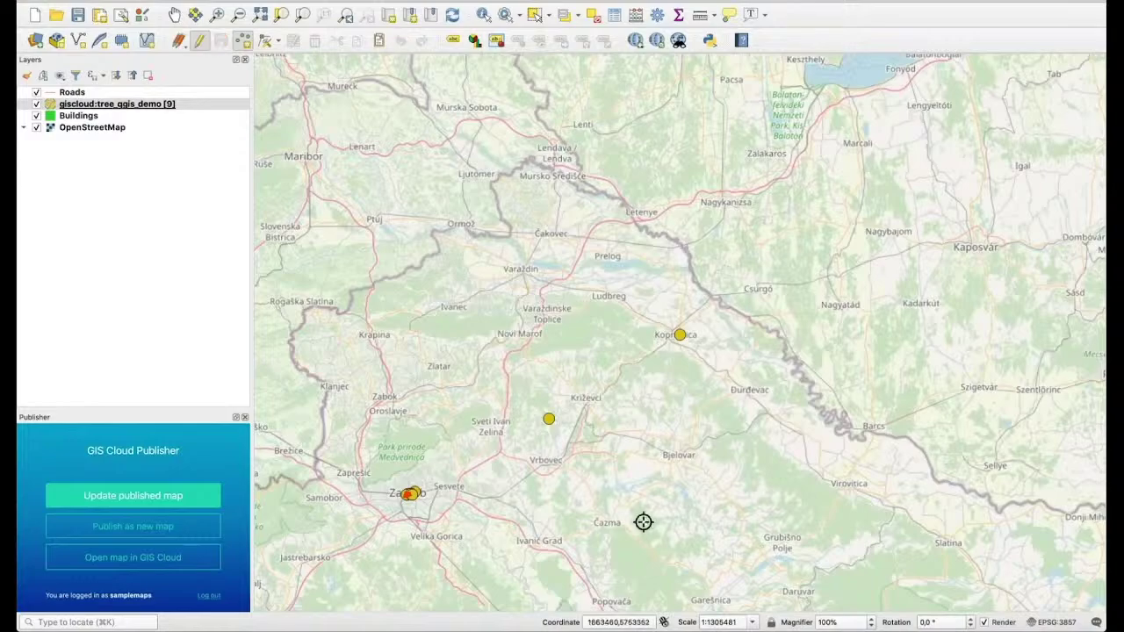
left_click(607, 615)
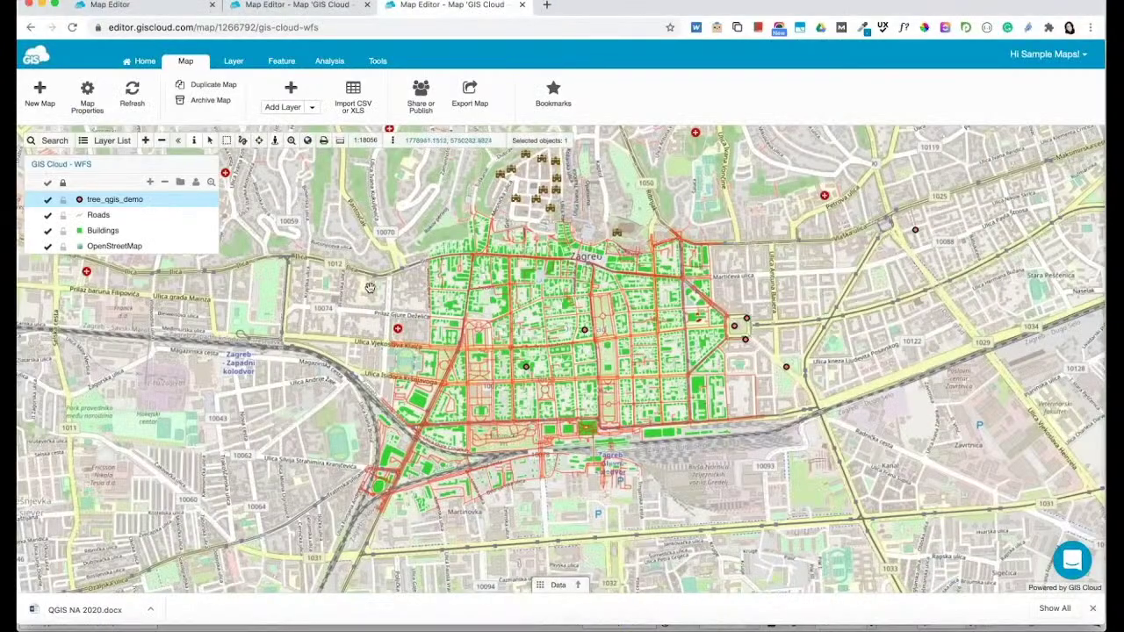
Bring the new tree points near Križevci into view and select the newly added one
scroll(370, 288, "down", 6)
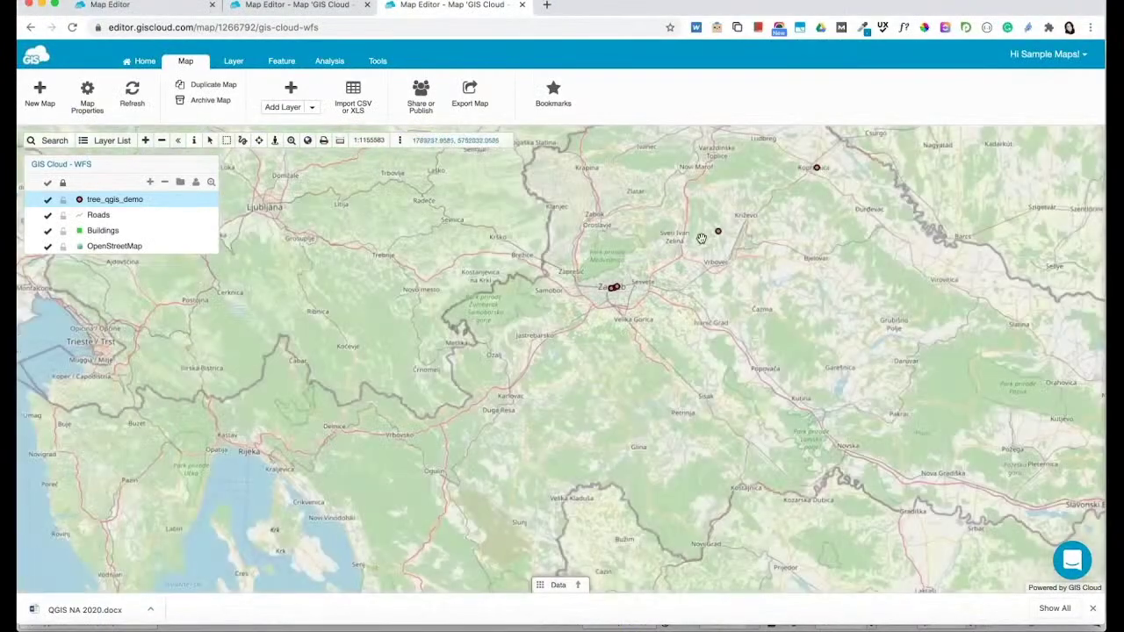
left_click_drag(701, 238, 634, 297)
scroll(634, 297, "up", 3)
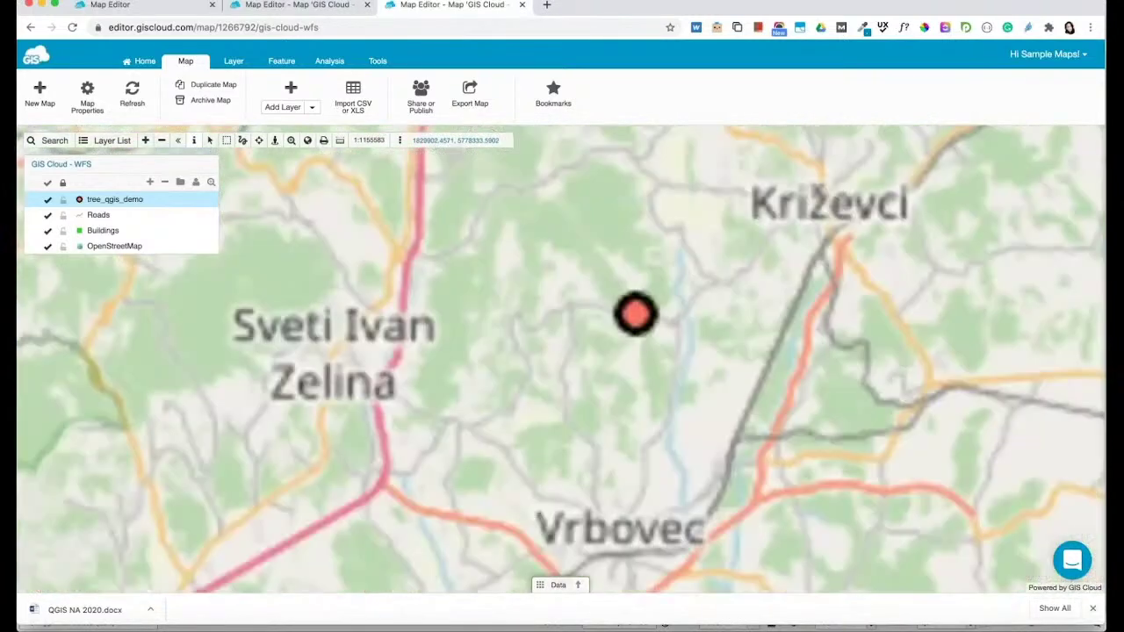
scroll(634, 298, "up", 3)
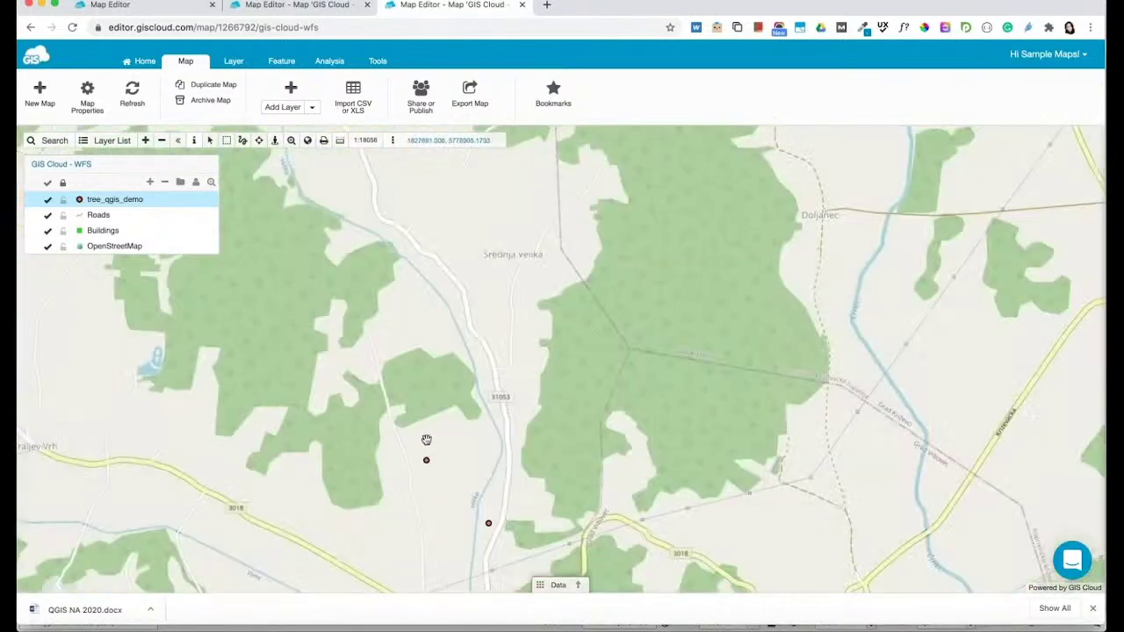
scroll(429, 442, "down", 3)
left_click_drag(438, 442, 579, 346)
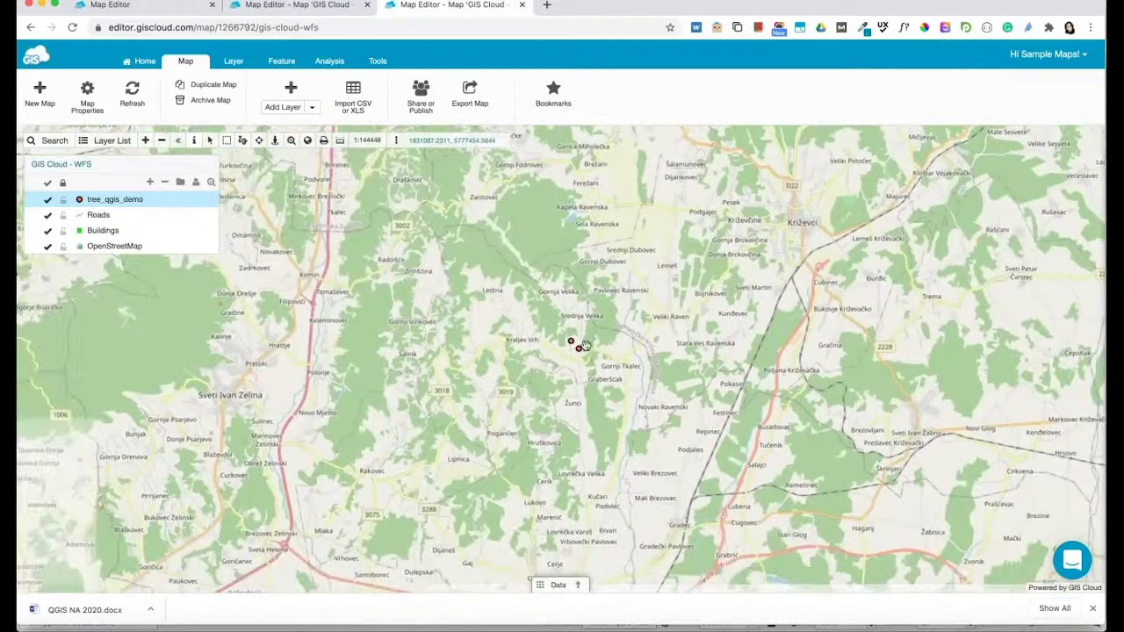
left_click(579, 346)
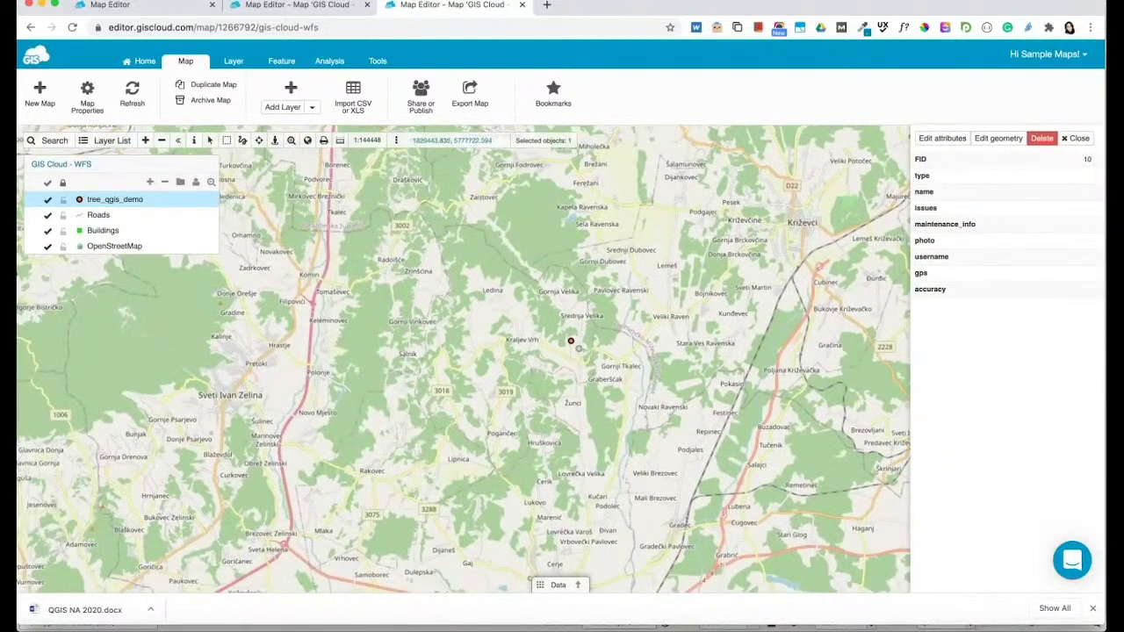
left_click(574, 347)
Give the new tree a name, set type Small, issue Disease and Needs watering, and save
left_click(950, 141)
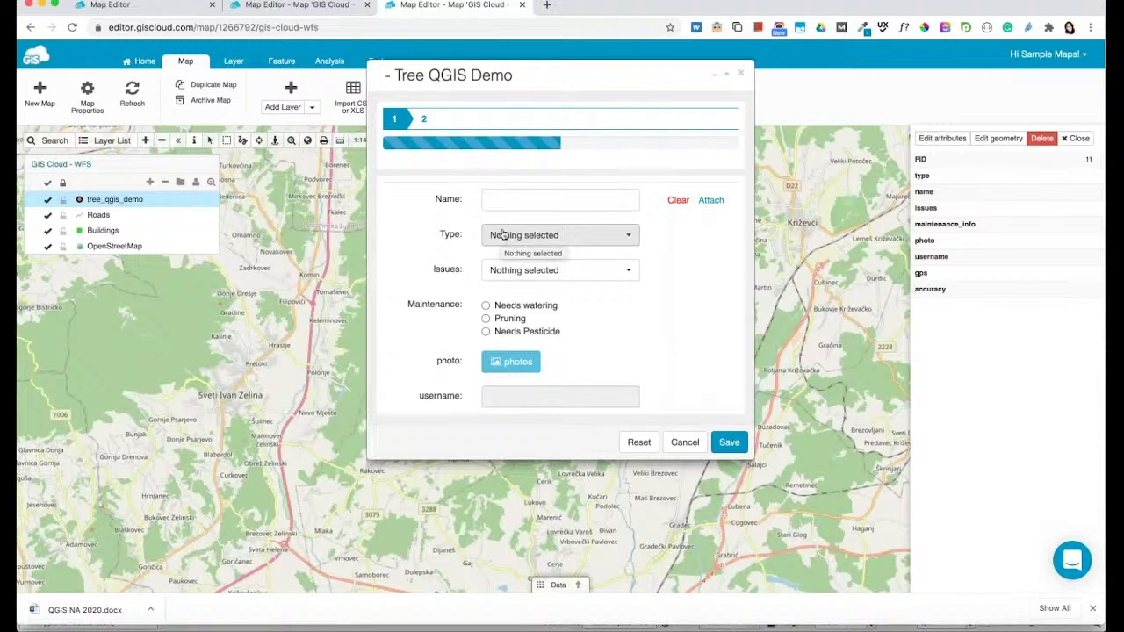
left_click(522, 197)
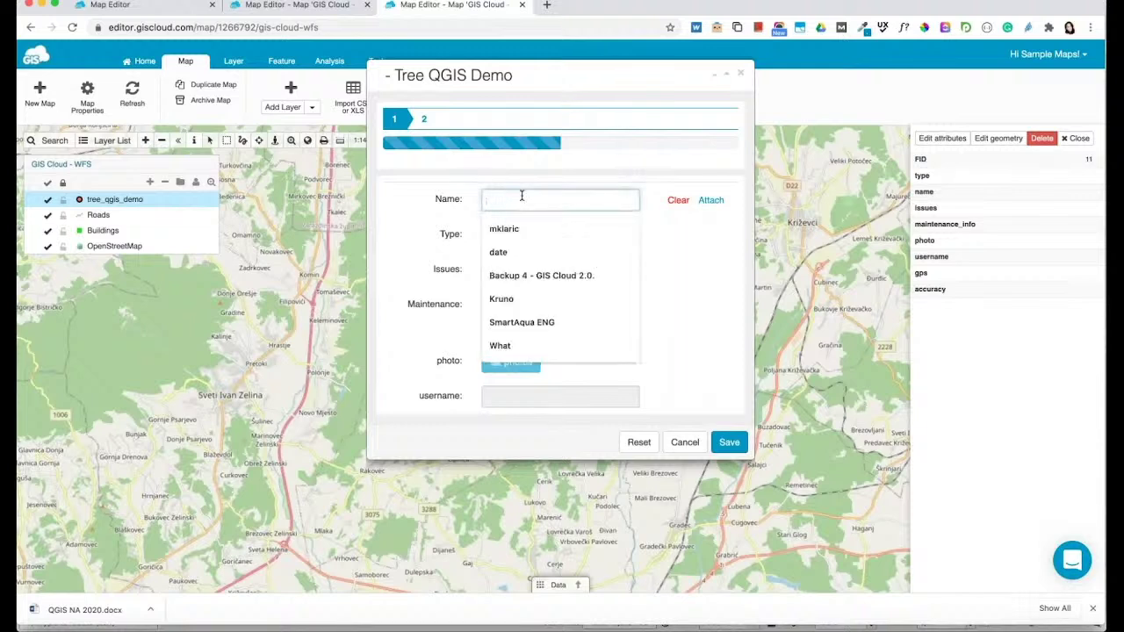
type("Marta")
left_click(604, 237)
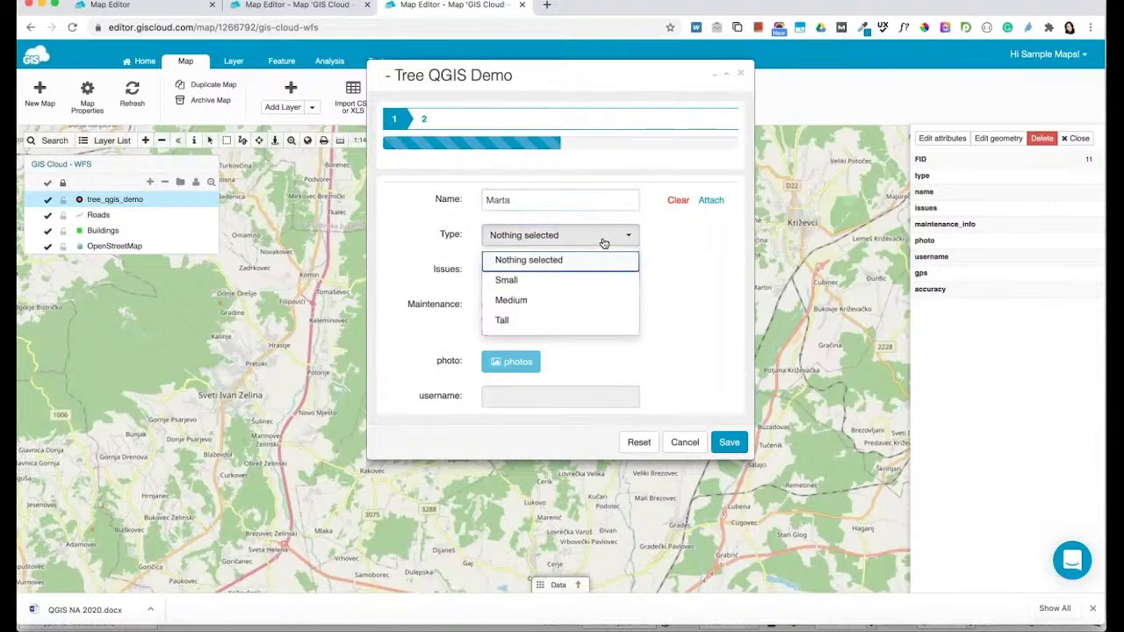
left_click(569, 281)
left_click(569, 276)
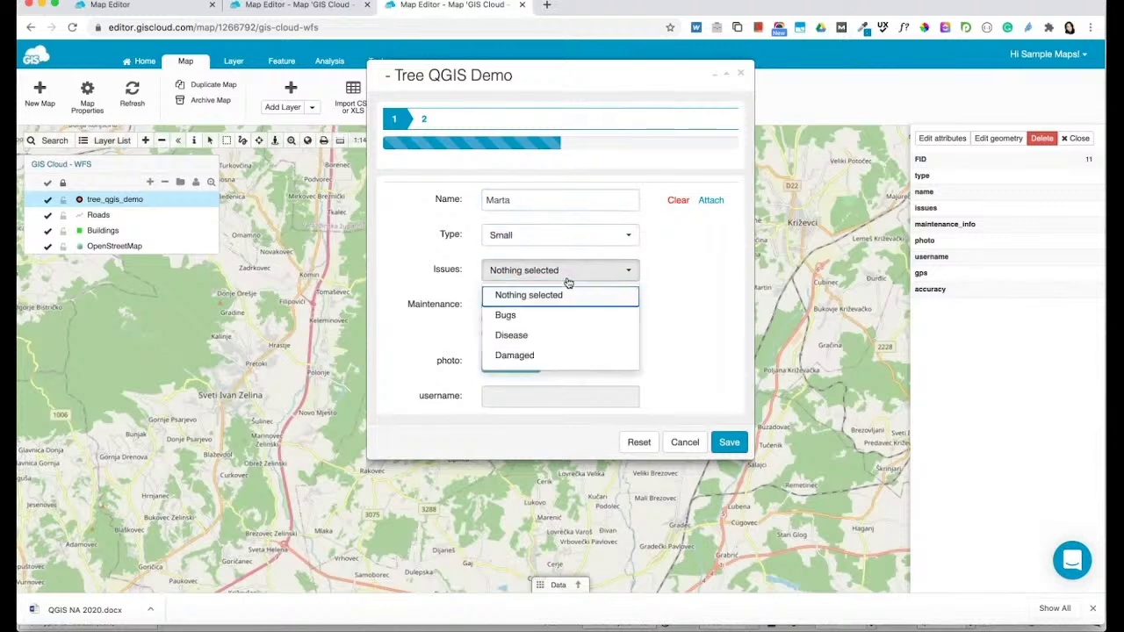
left_click(544, 334)
left_click(525, 308)
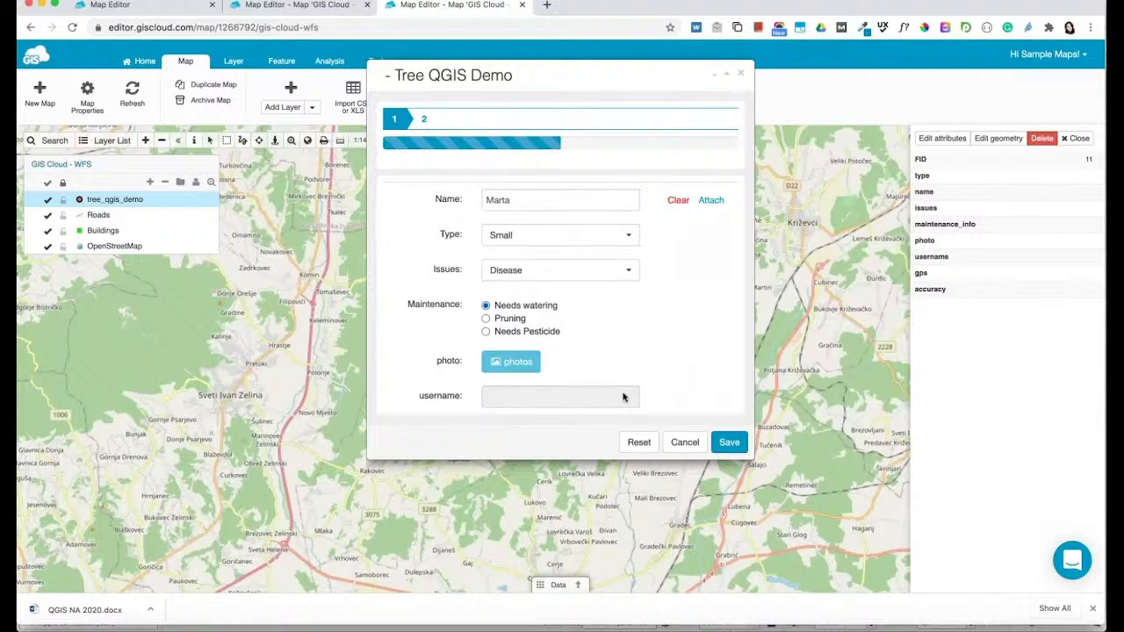
left_click(728, 441)
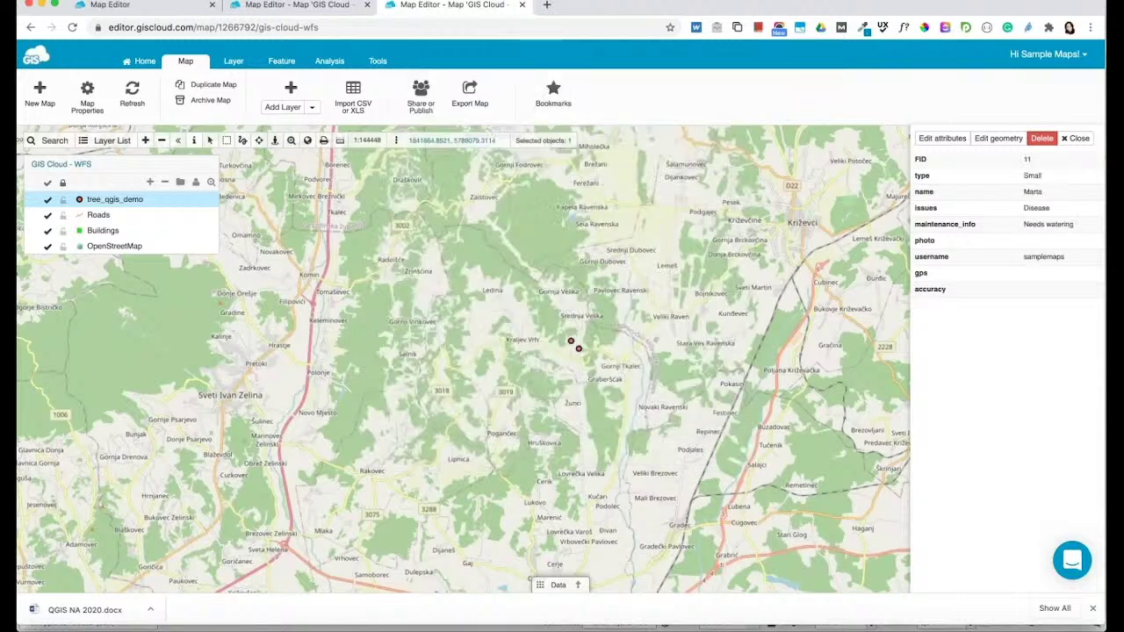
left_click(618, 615)
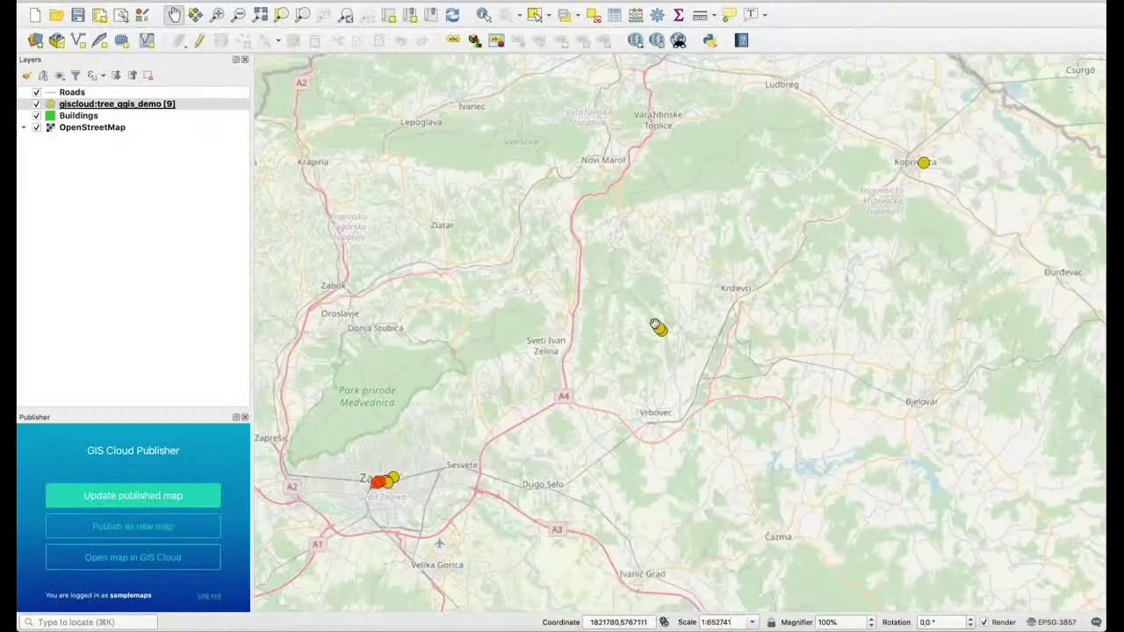
Identify one of the new tree points near Križevci and dismiss its empty attribute form
left_click(483, 15)
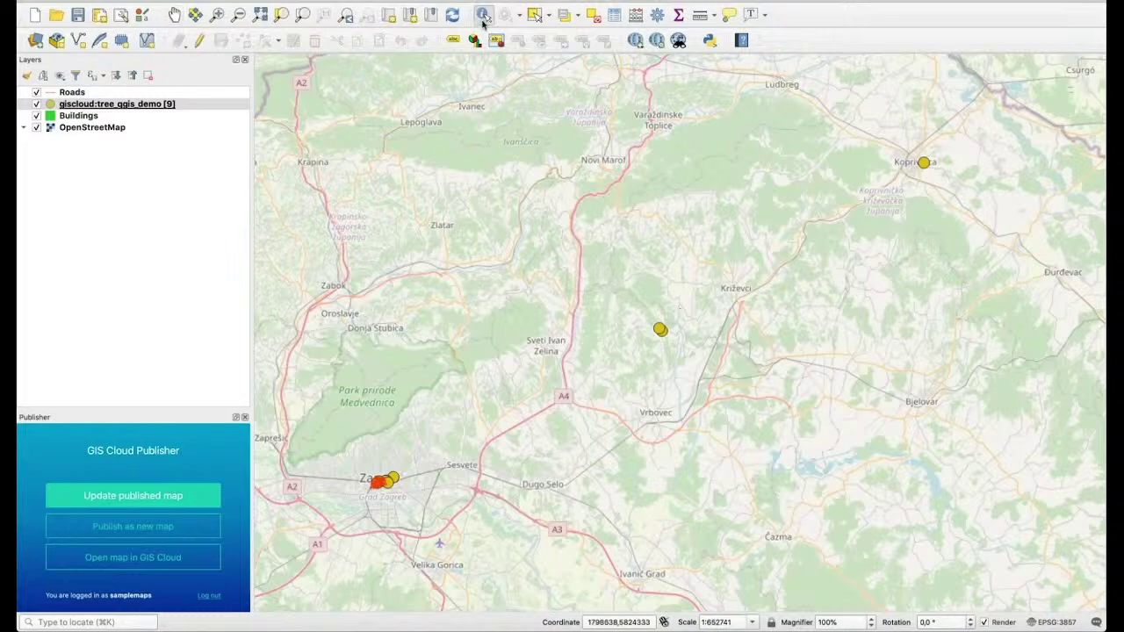
left_click(663, 330)
scroll(663, 331, "up", 2)
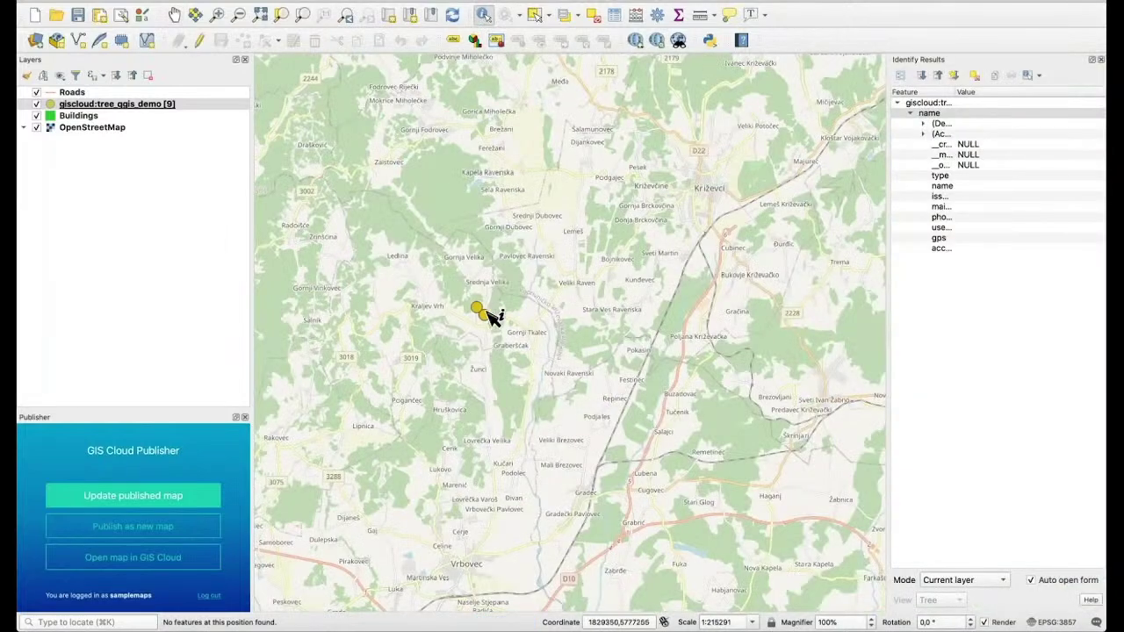
left_click(492, 318)
scroll(725, 432, "down", 1)
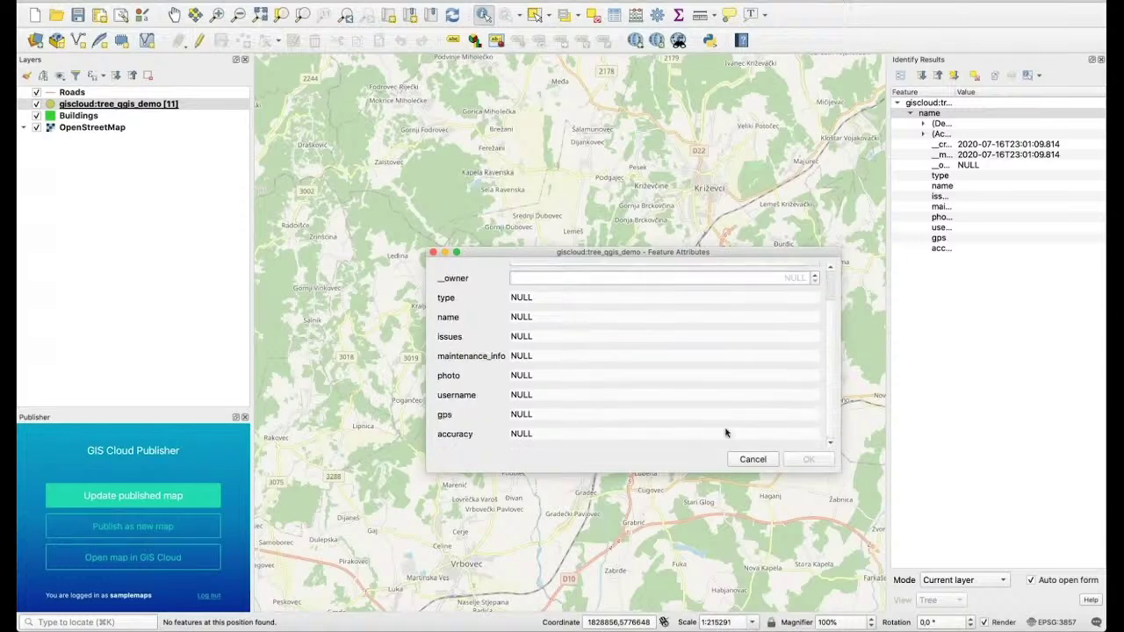
left_click(751, 460)
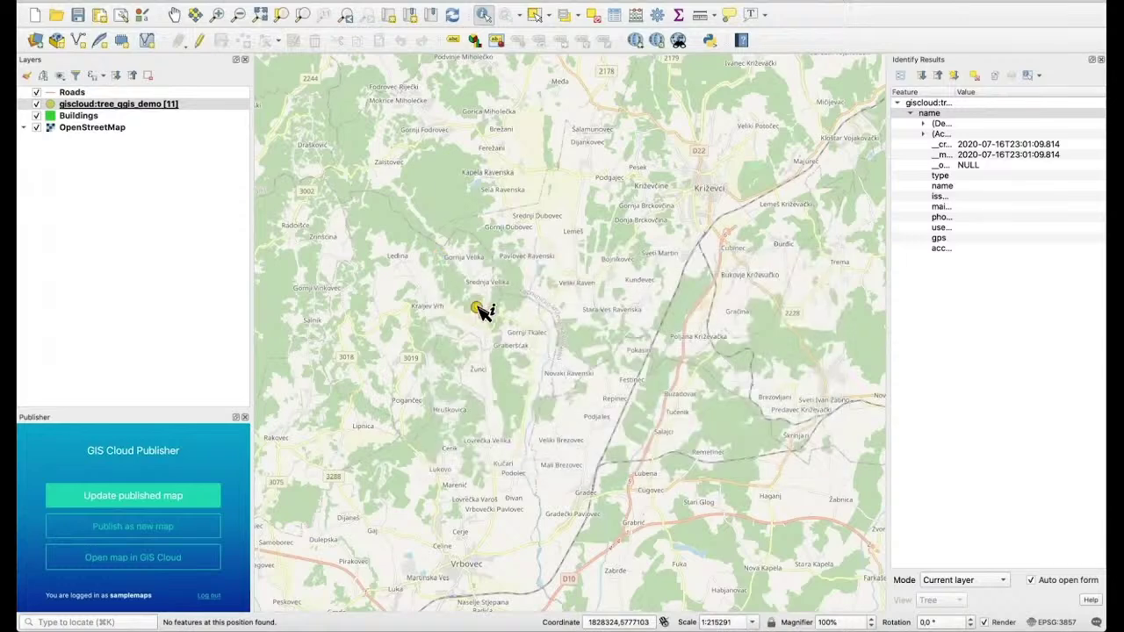
Identify the edited tree point and review its synced Small, Disease, Needs watering attributes
left_click(479, 309)
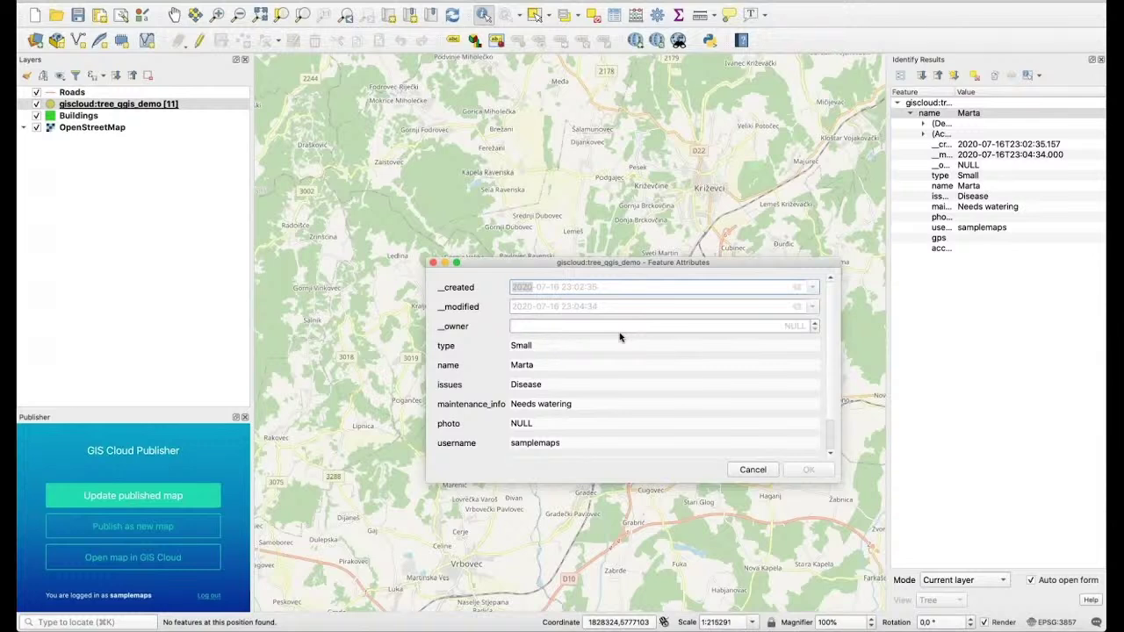
scroll(619, 336, "down", 2)
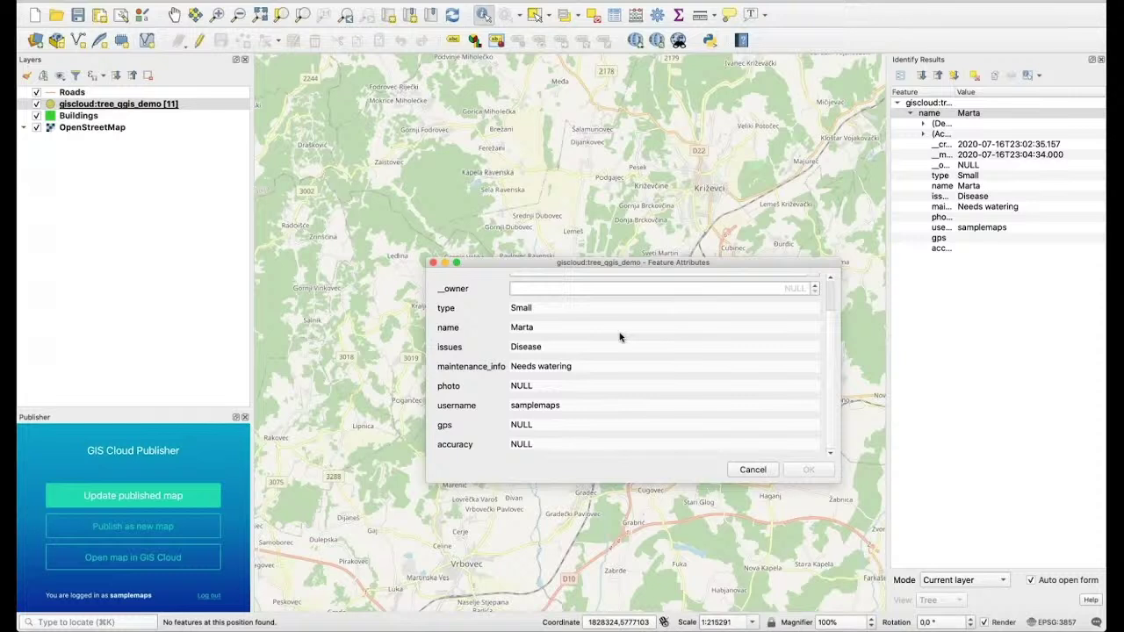
scroll(619, 337, "up", 2)
scroll(619, 336, "down", 2)
scroll(662, 394, "up", 2)
scroll(663, 395, "down", 2)
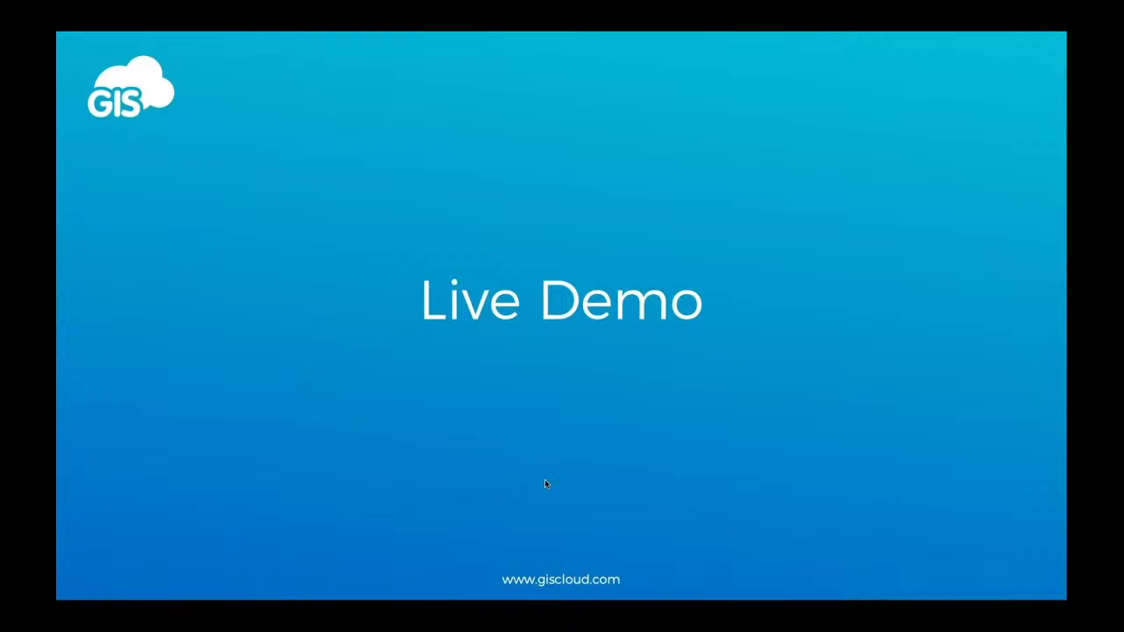
Advance the slideshow from the Live Demo slide to the closing contact slide
key("Right")
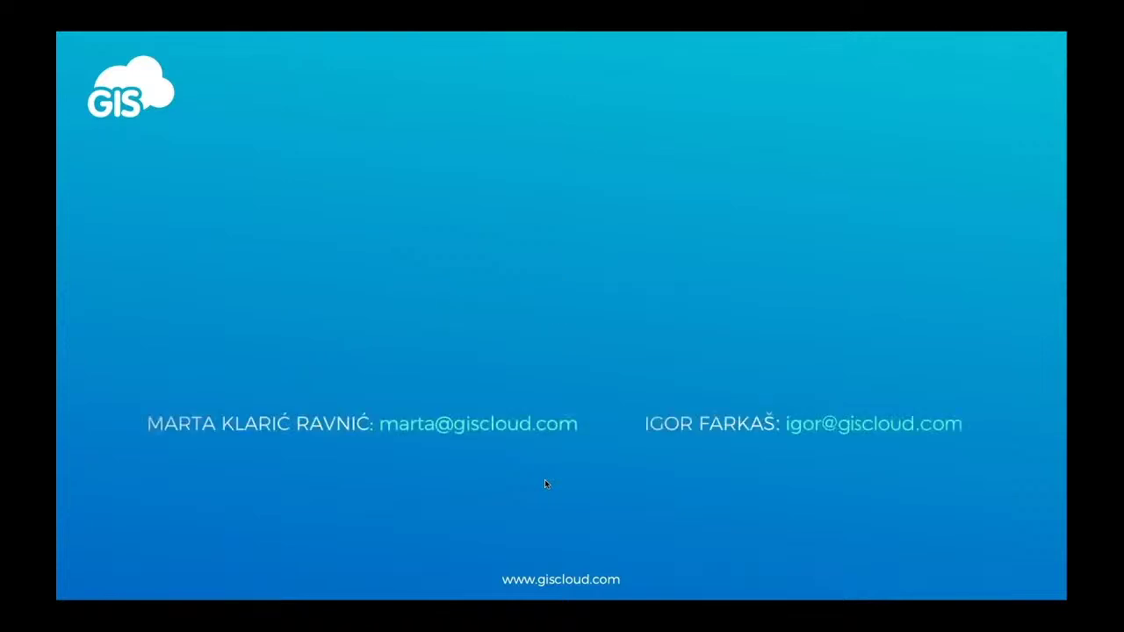